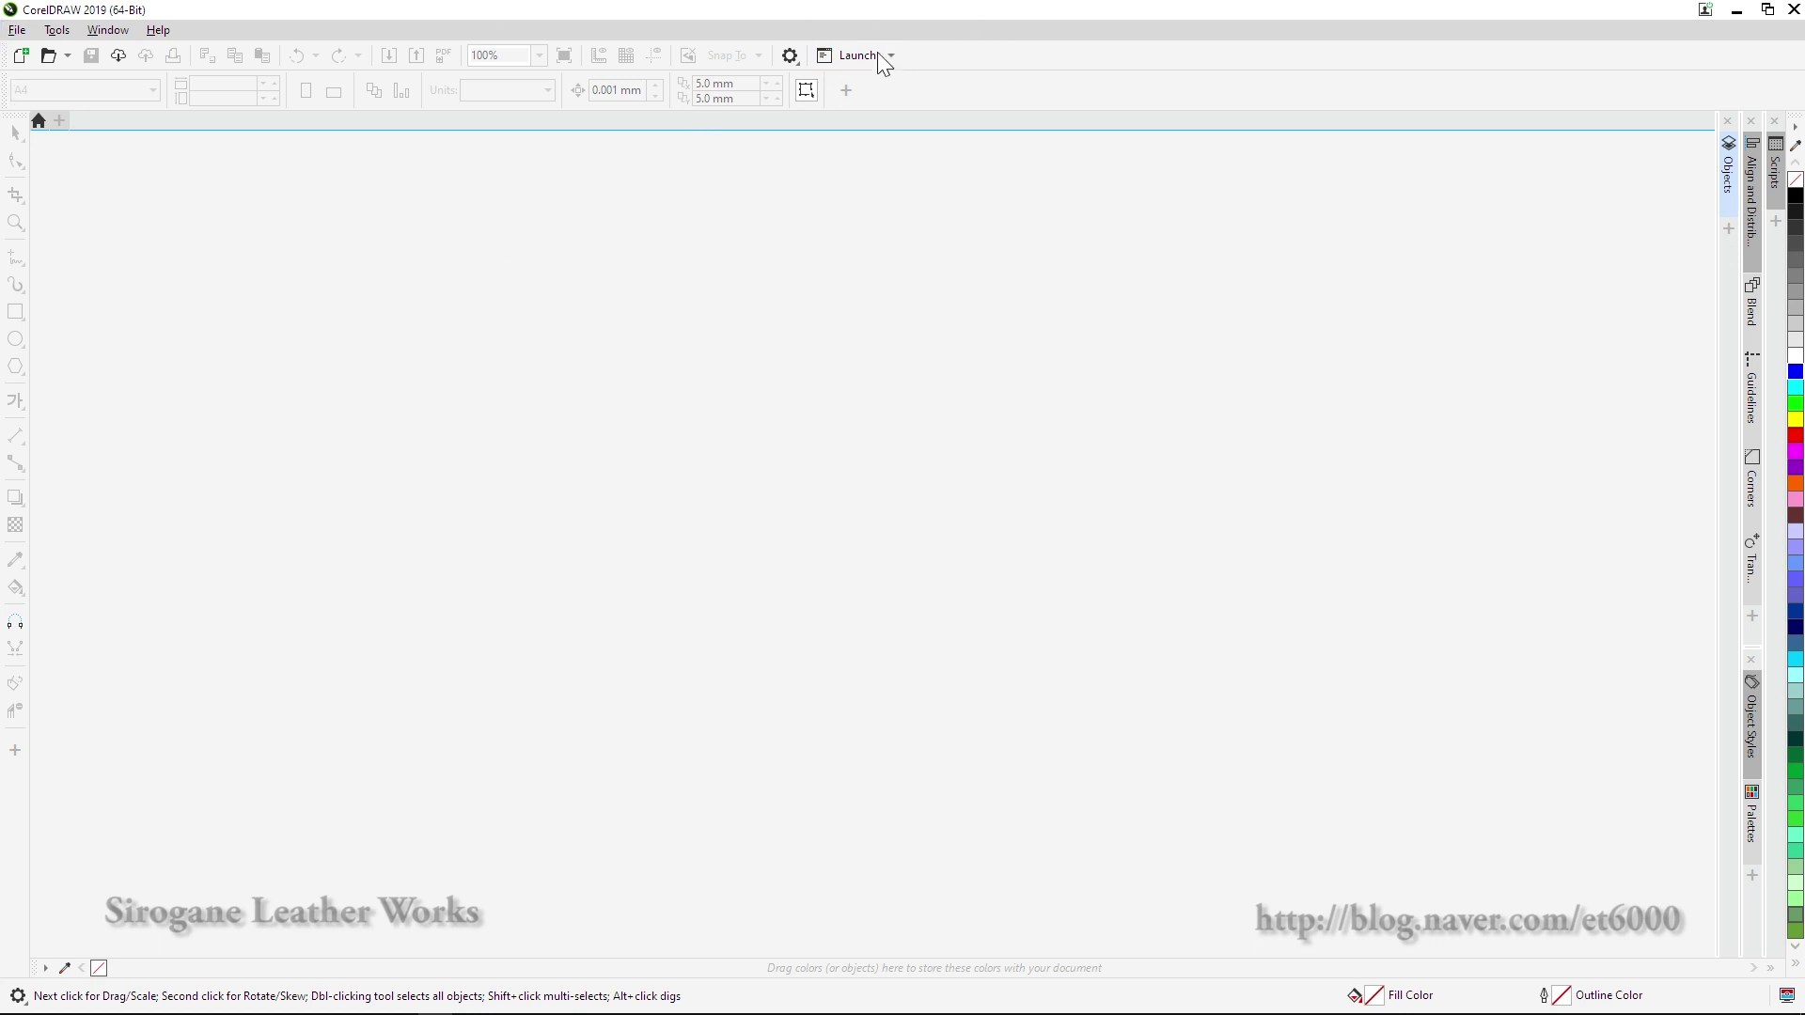
# - Create a new one-page RGB document in A3 landscape, 420 × 297 mm, at 300 dpi
pyautogui.click(21, 58)
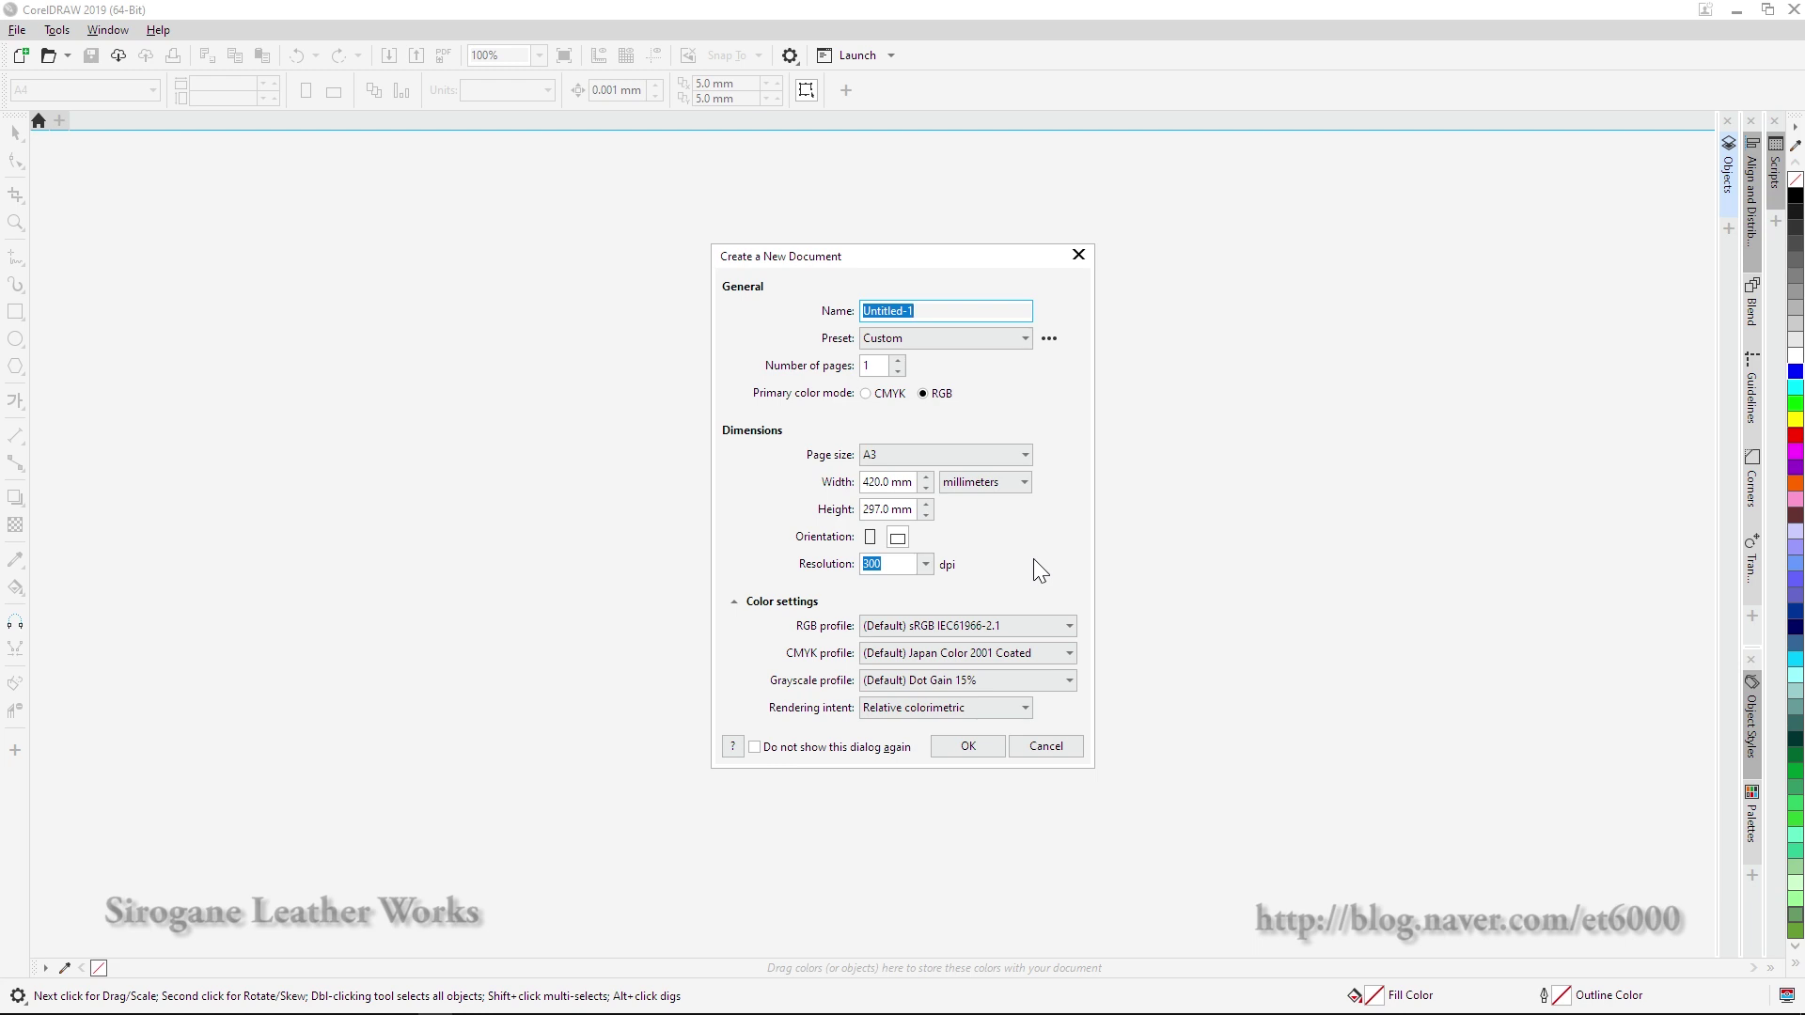
pyautogui.click(968, 746)
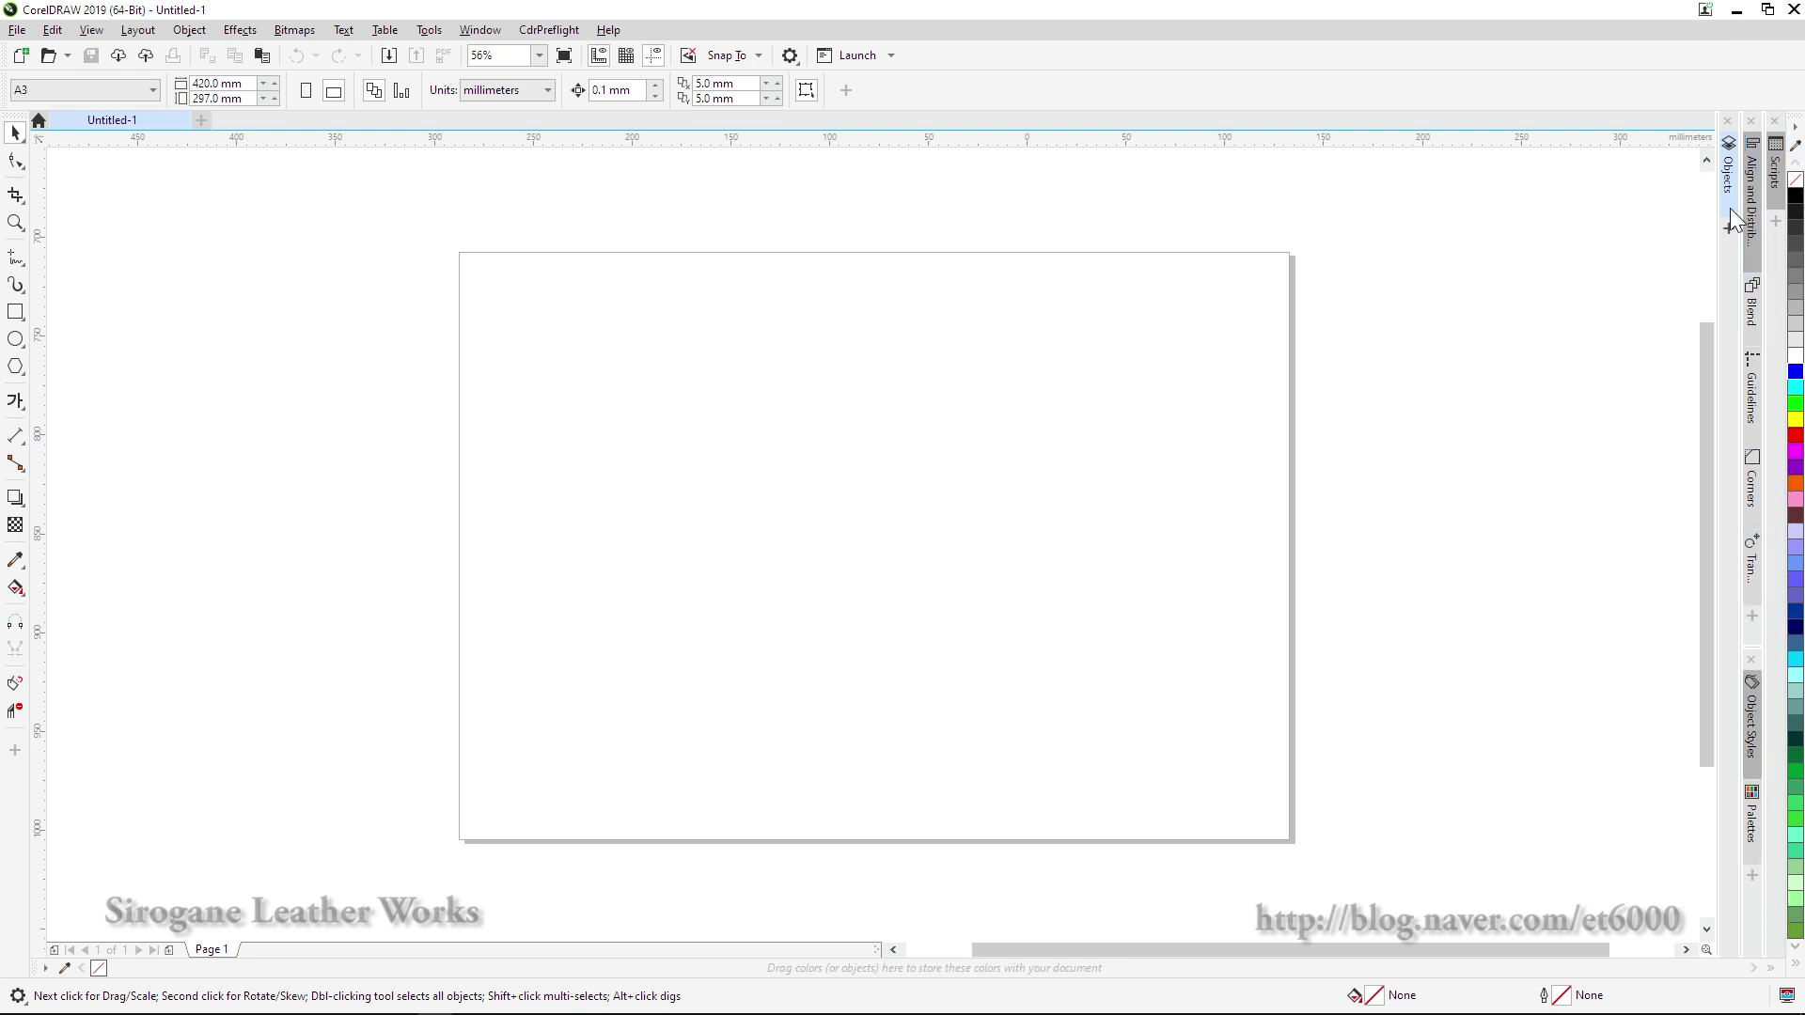
# - Examine the Objects docker and the list of dockers that can be shown or hidden, leaving the drawing area clear
pyautogui.click(1730, 175)
pyautogui.click(1754, 199)
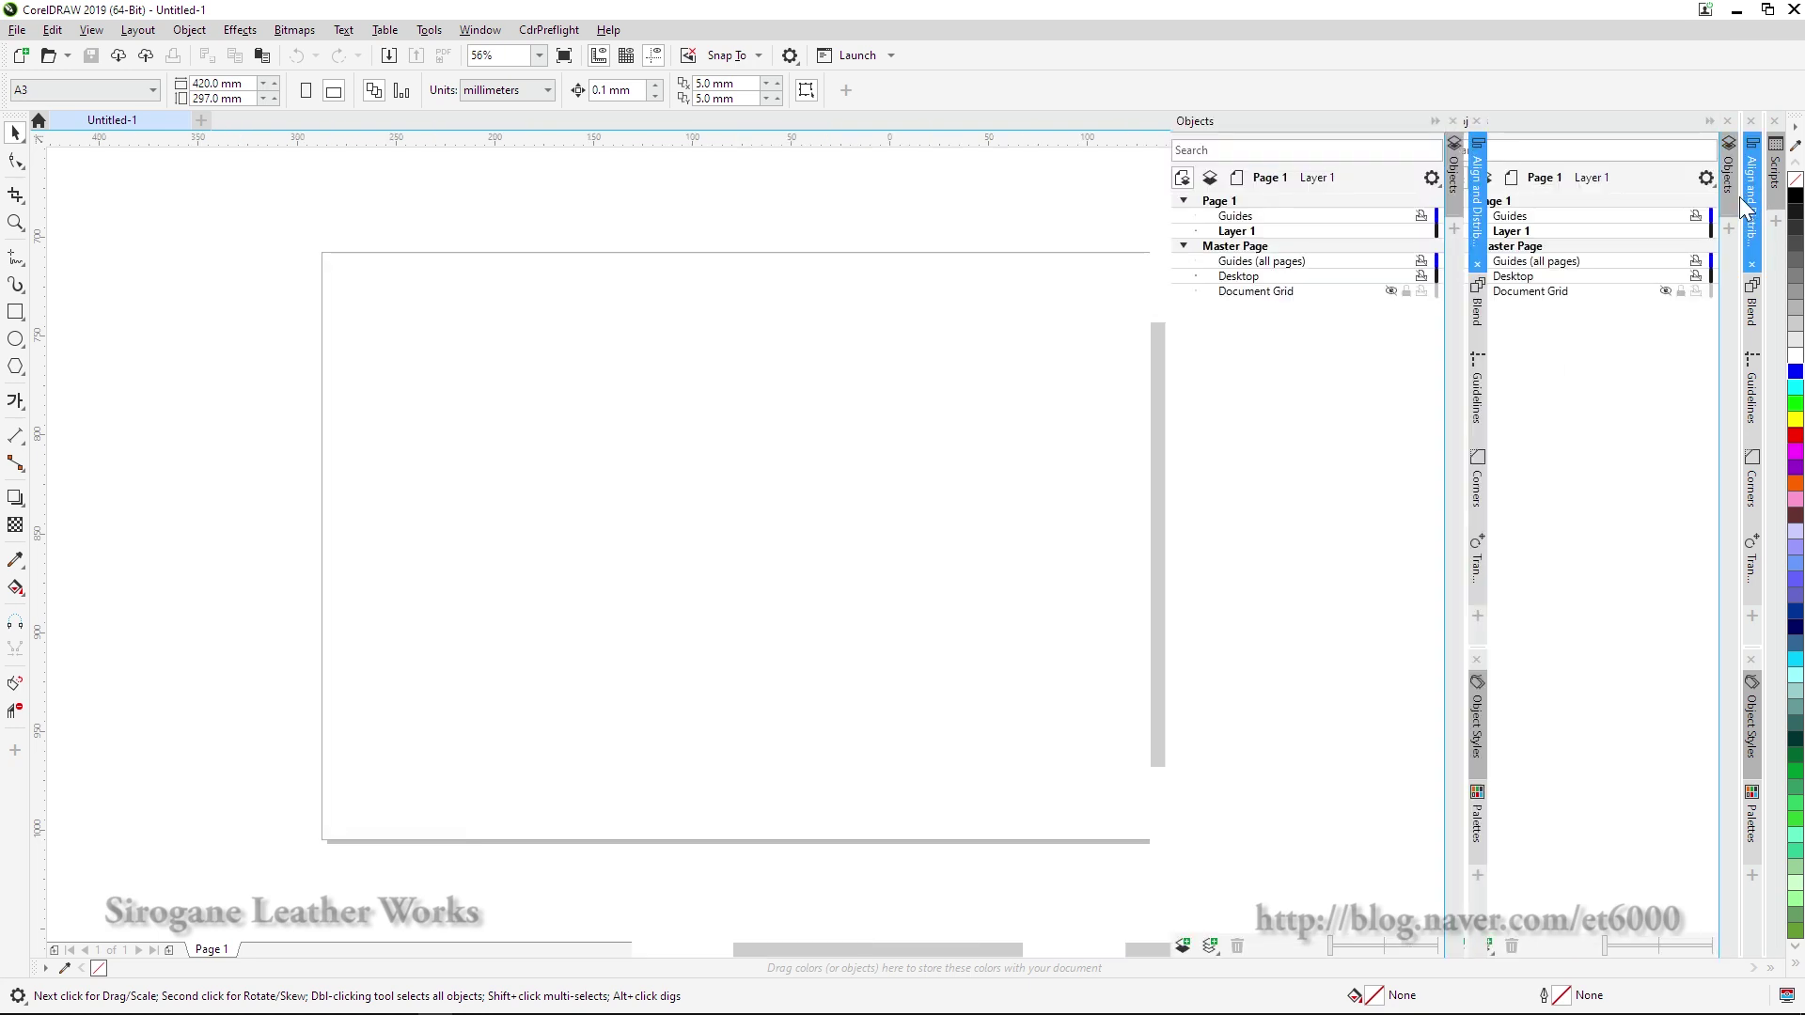
pyautogui.click(1732, 122)
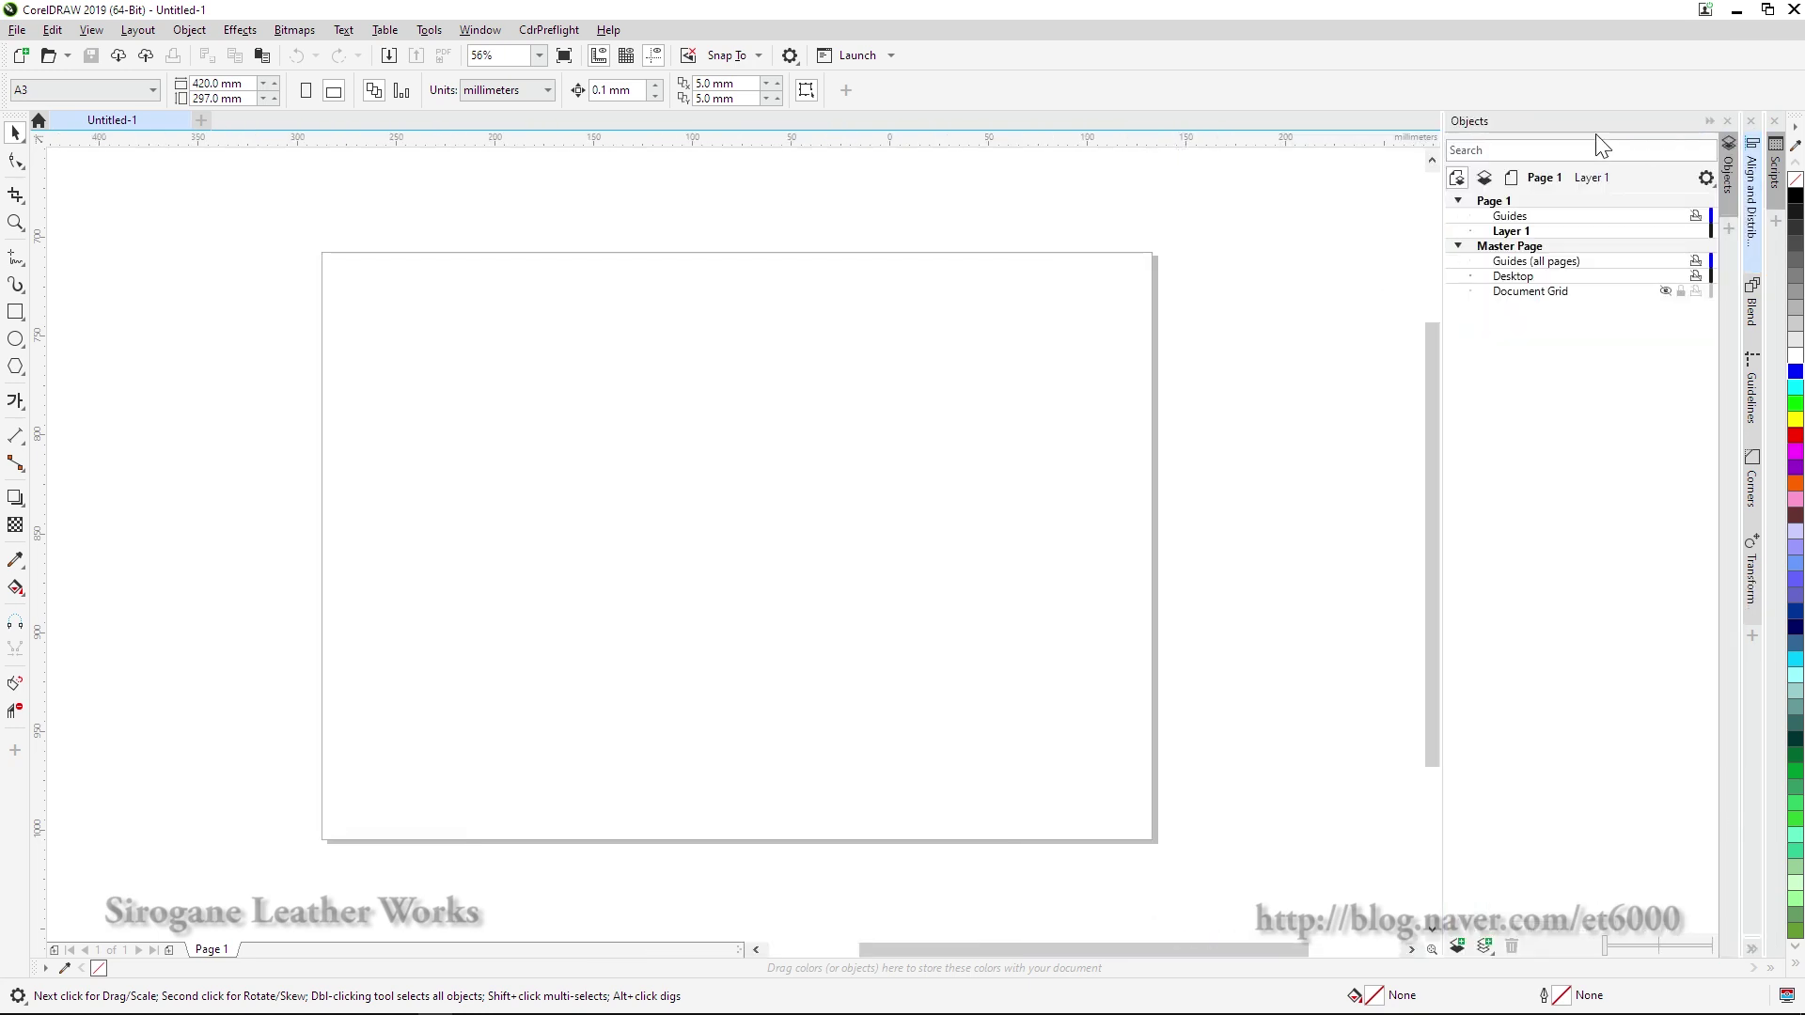
pyautogui.click(1706, 120)
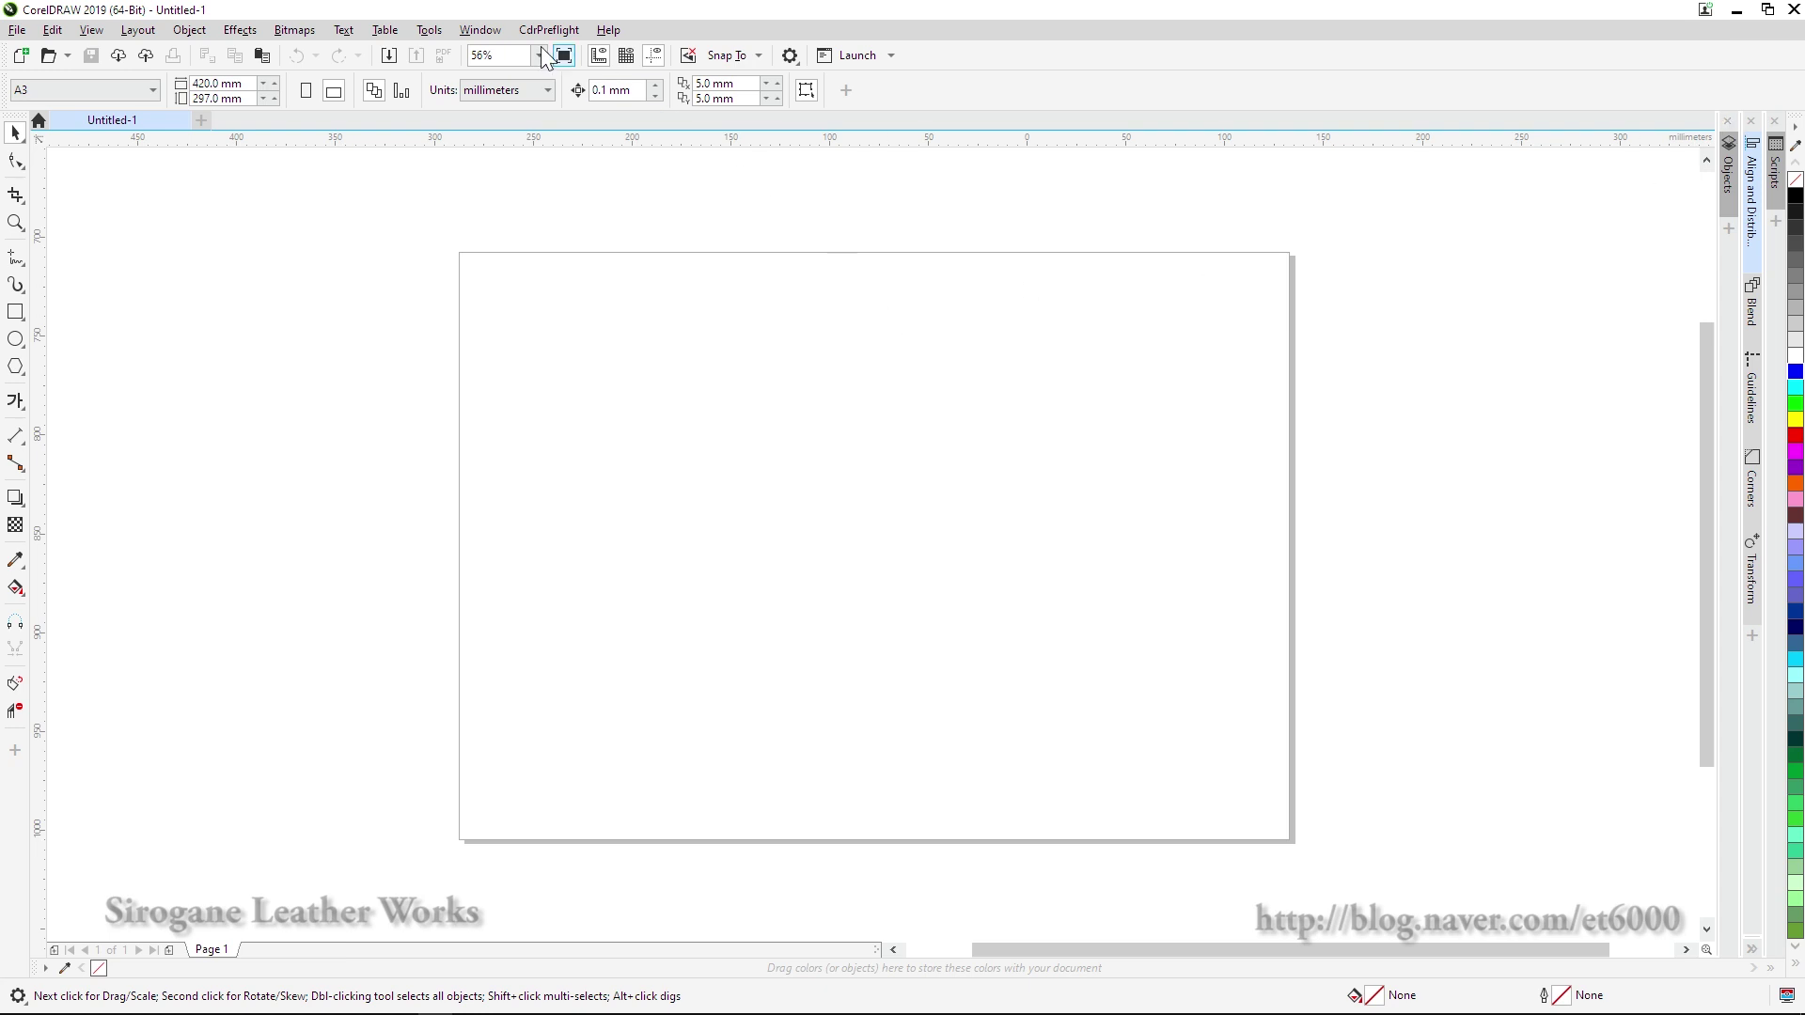
pyautogui.click(480, 29)
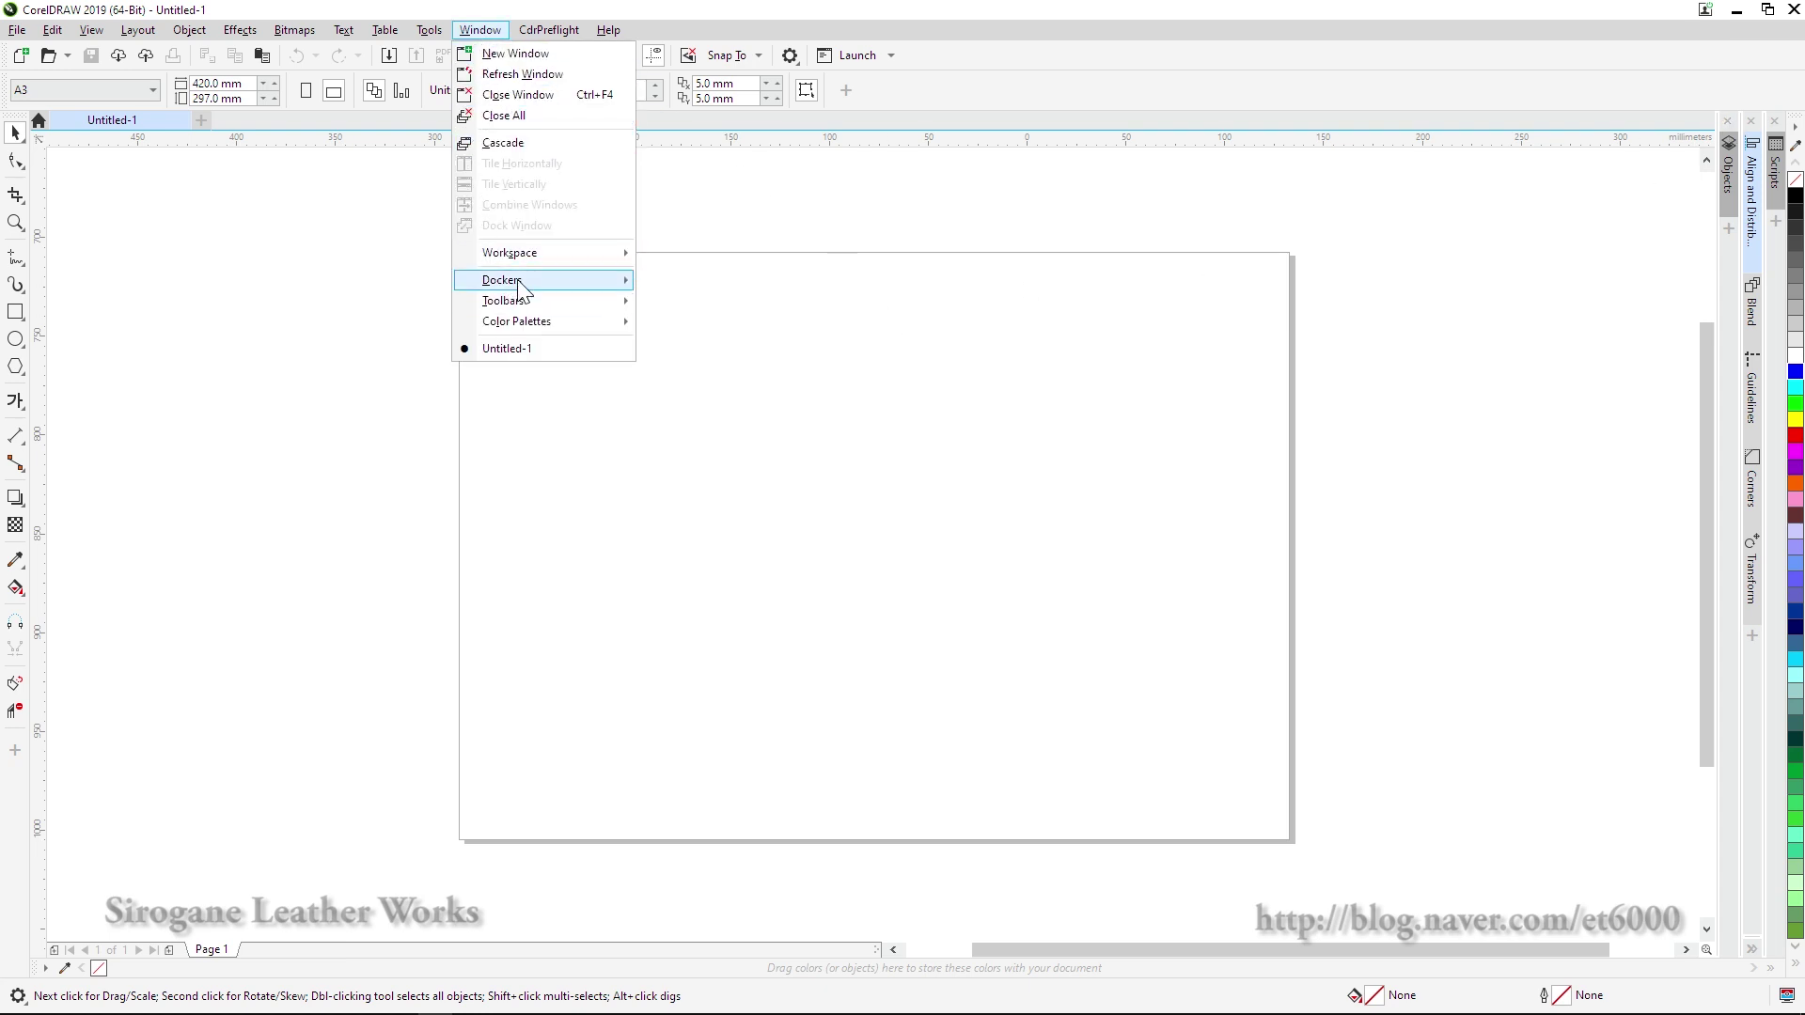
pyautogui.moveTo(524, 283)
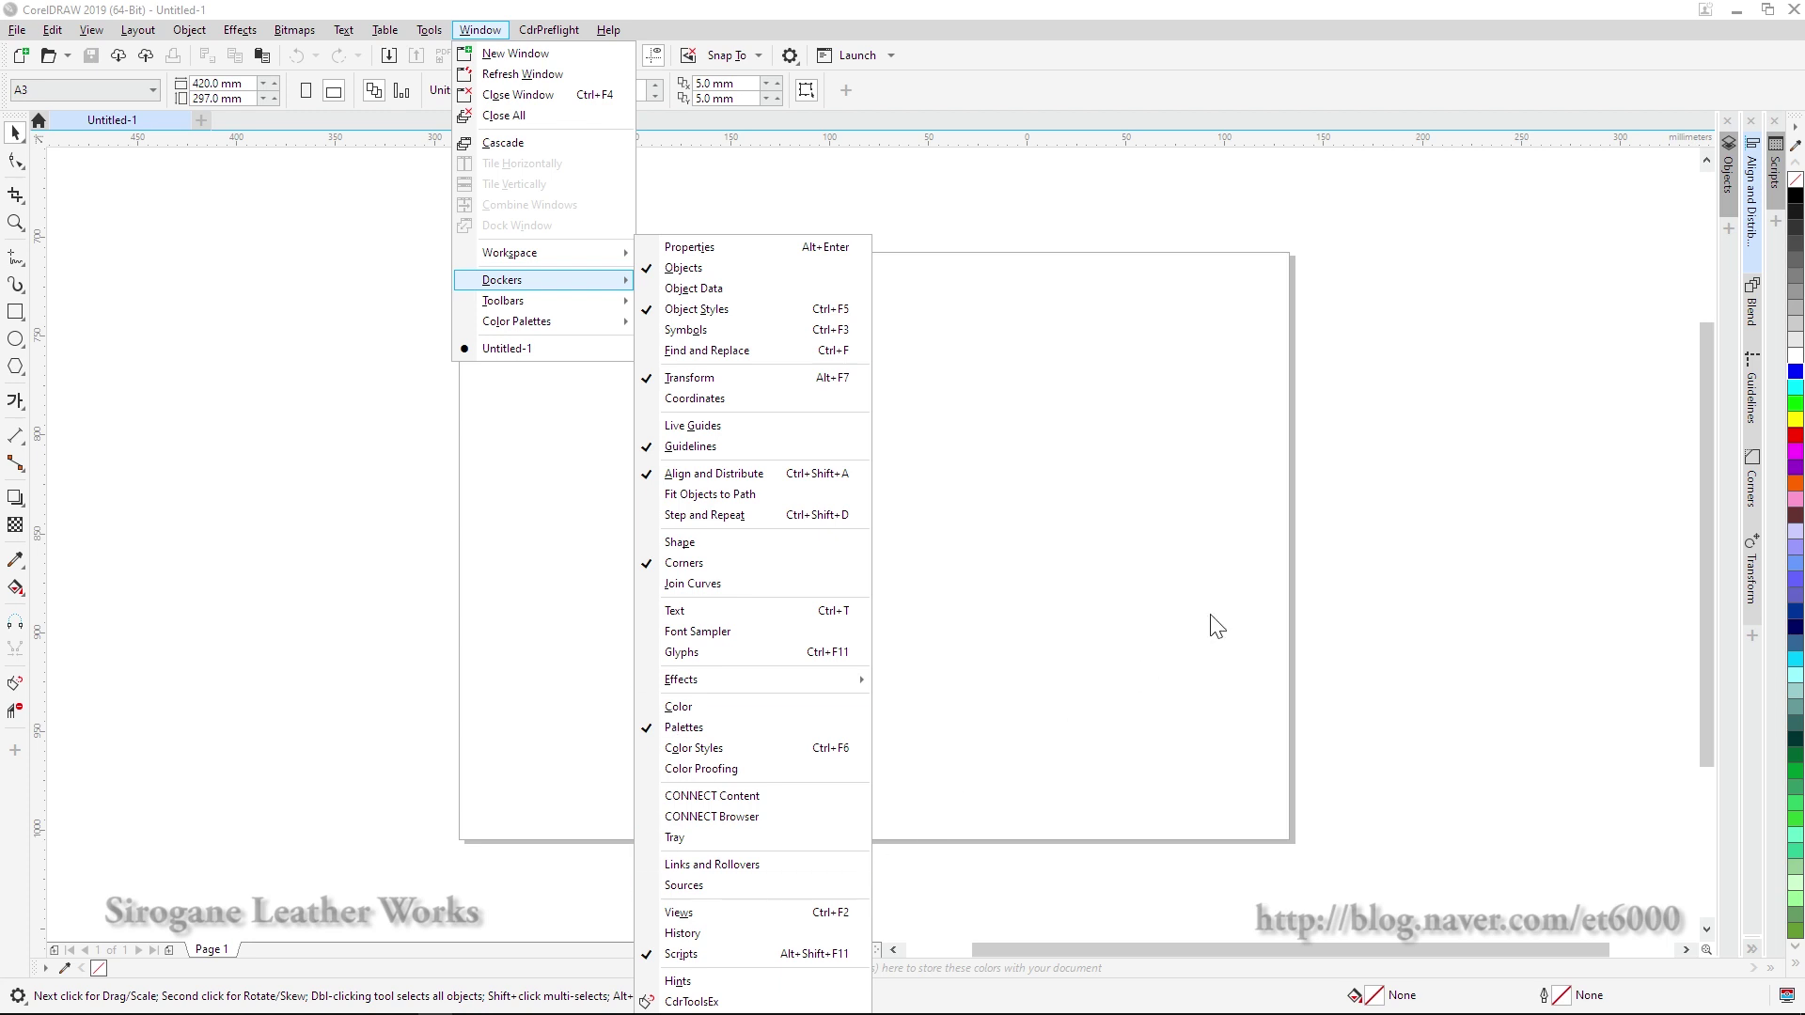
pyautogui.click(1250, 602)
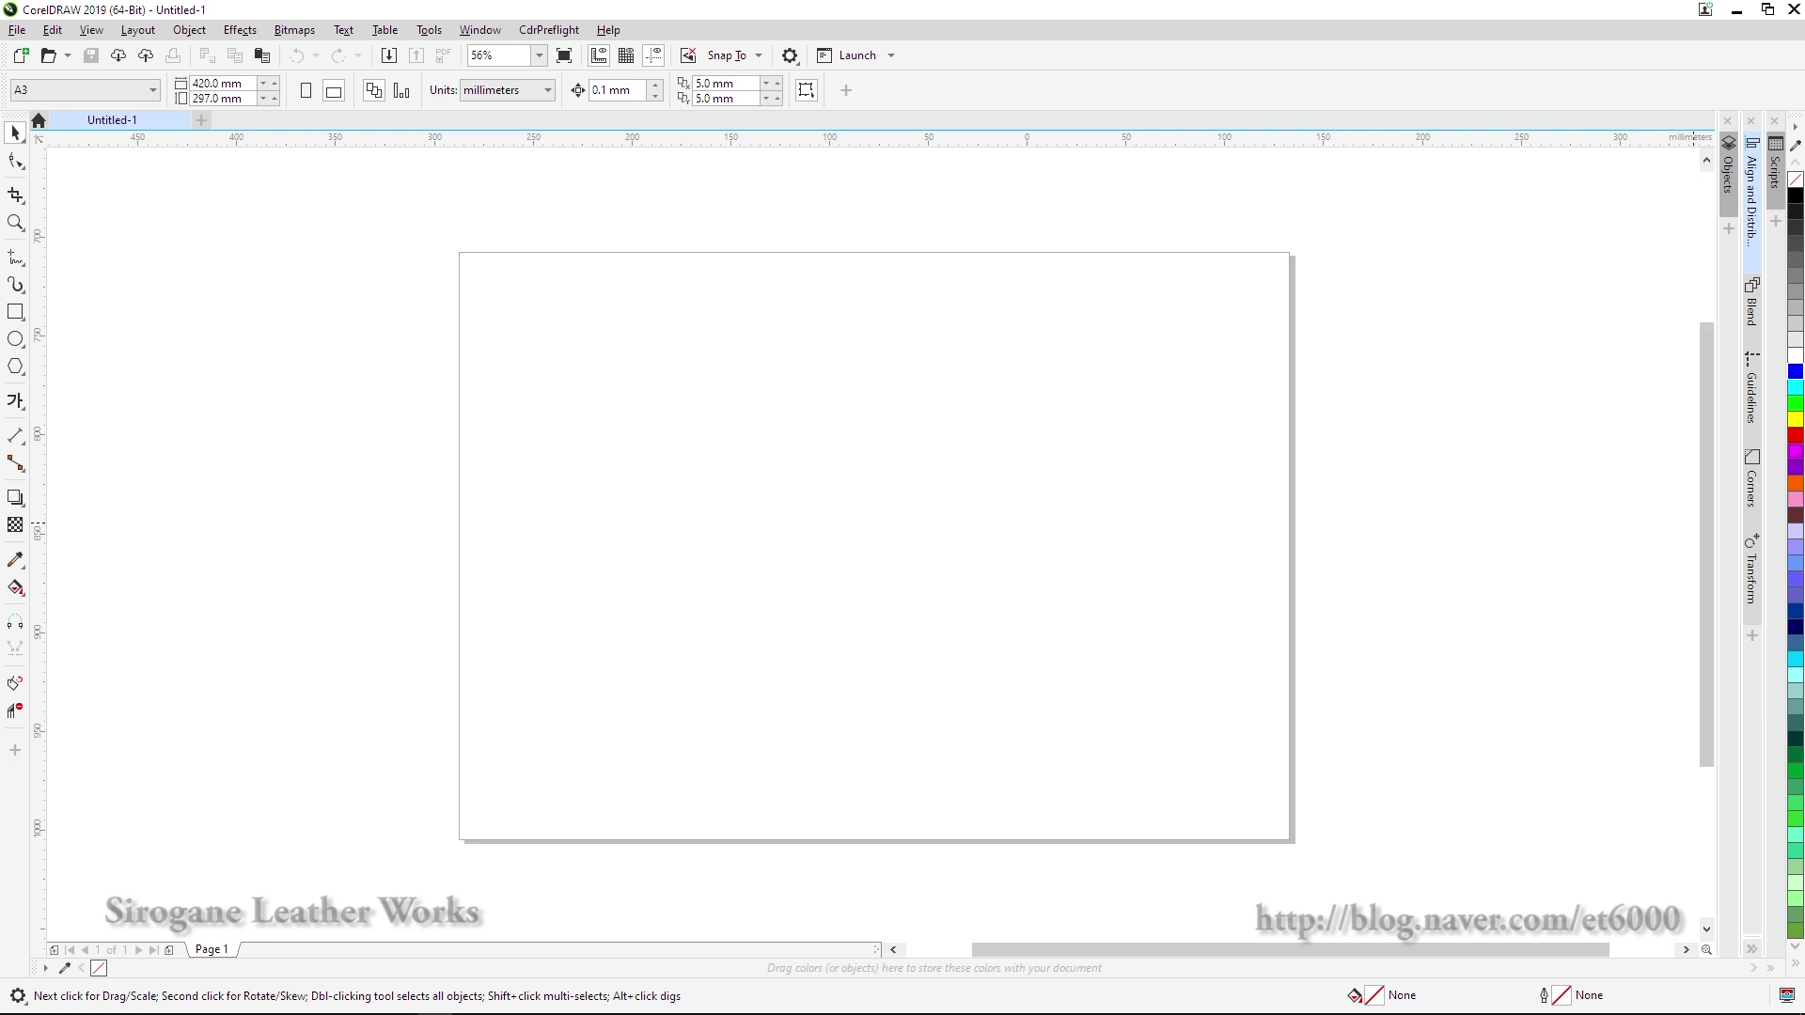
pyautogui.click(1730, 177)
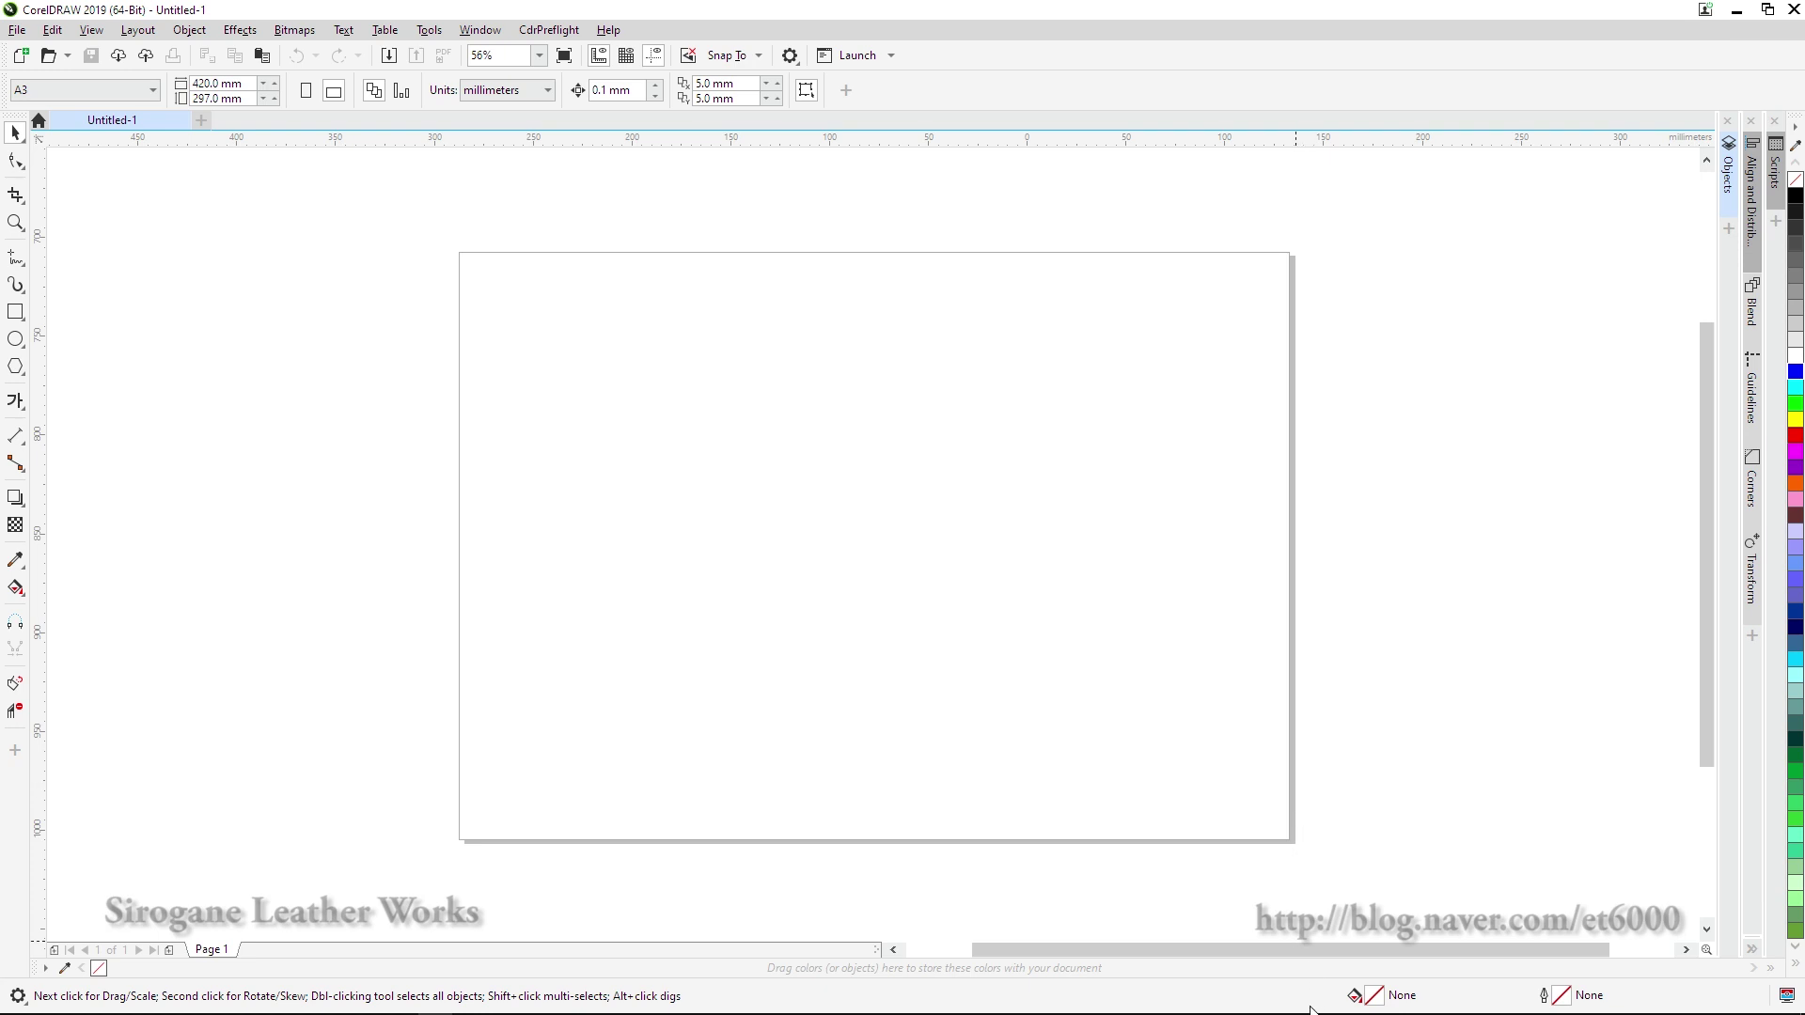
# - With nothing selected, set the default fill to black and the default outline to red
pyautogui.moveTo(1463, 997)
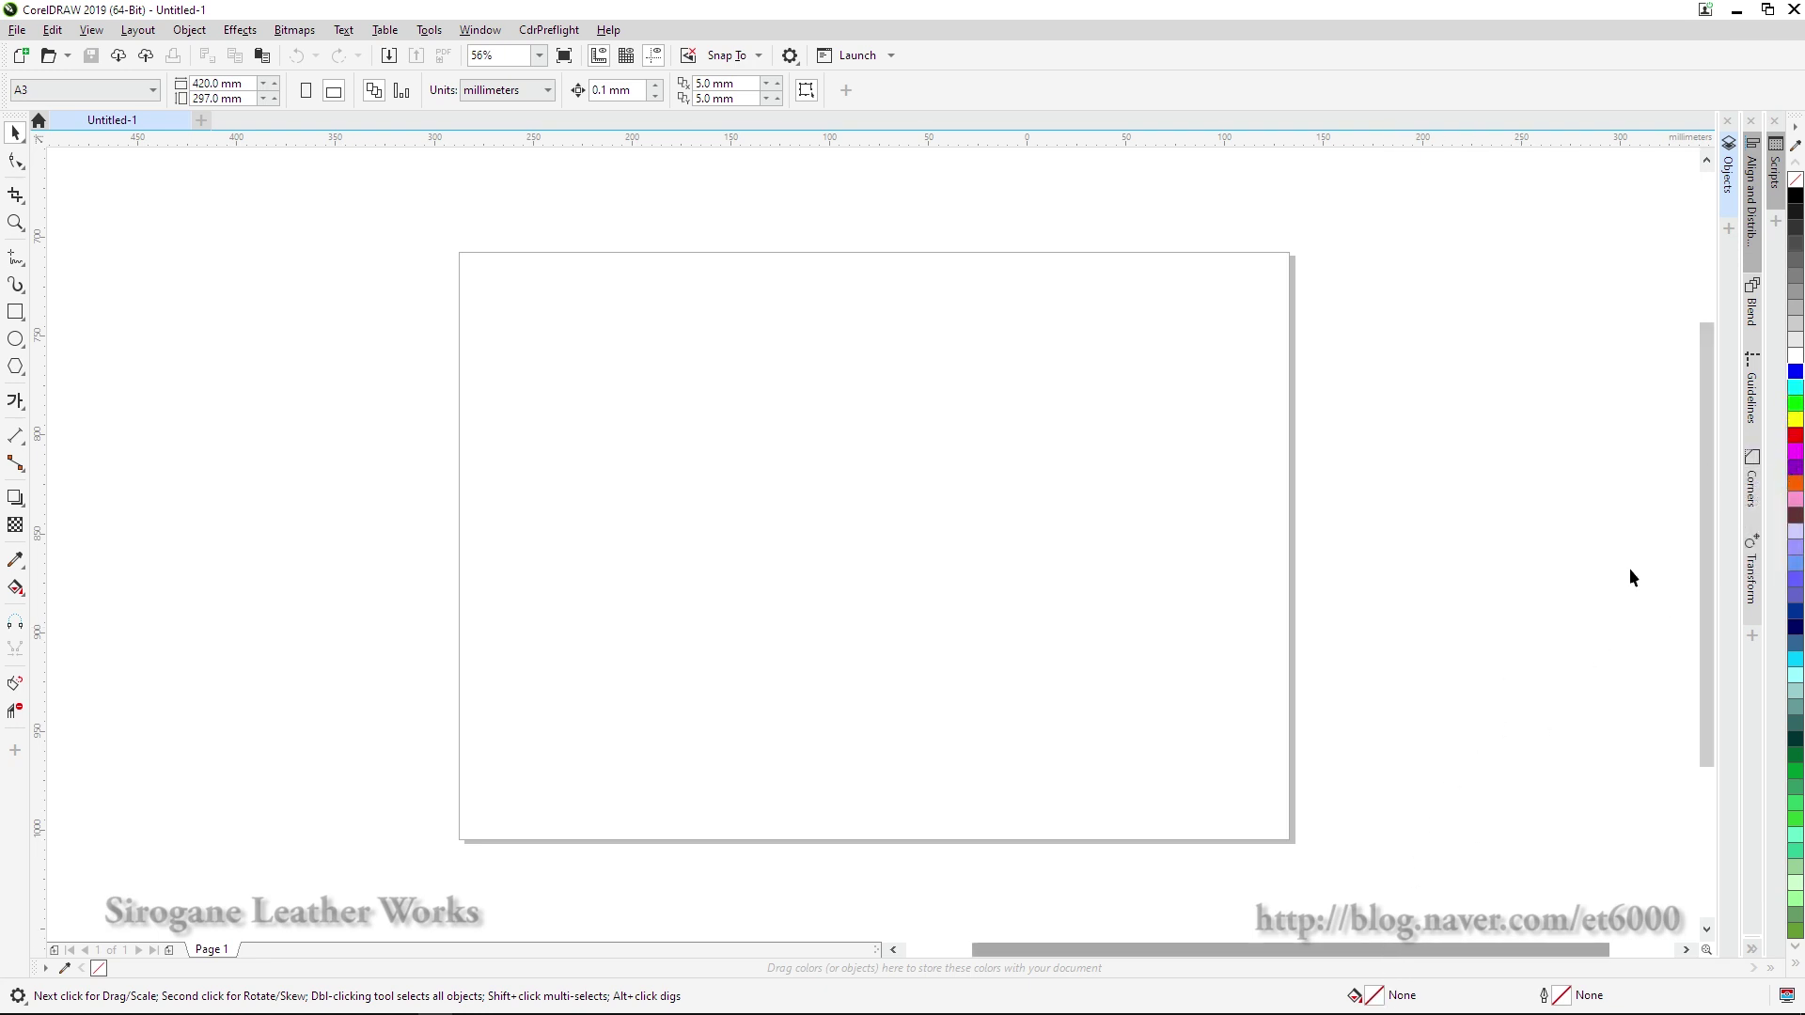
pyautogui.click(1797, 197)
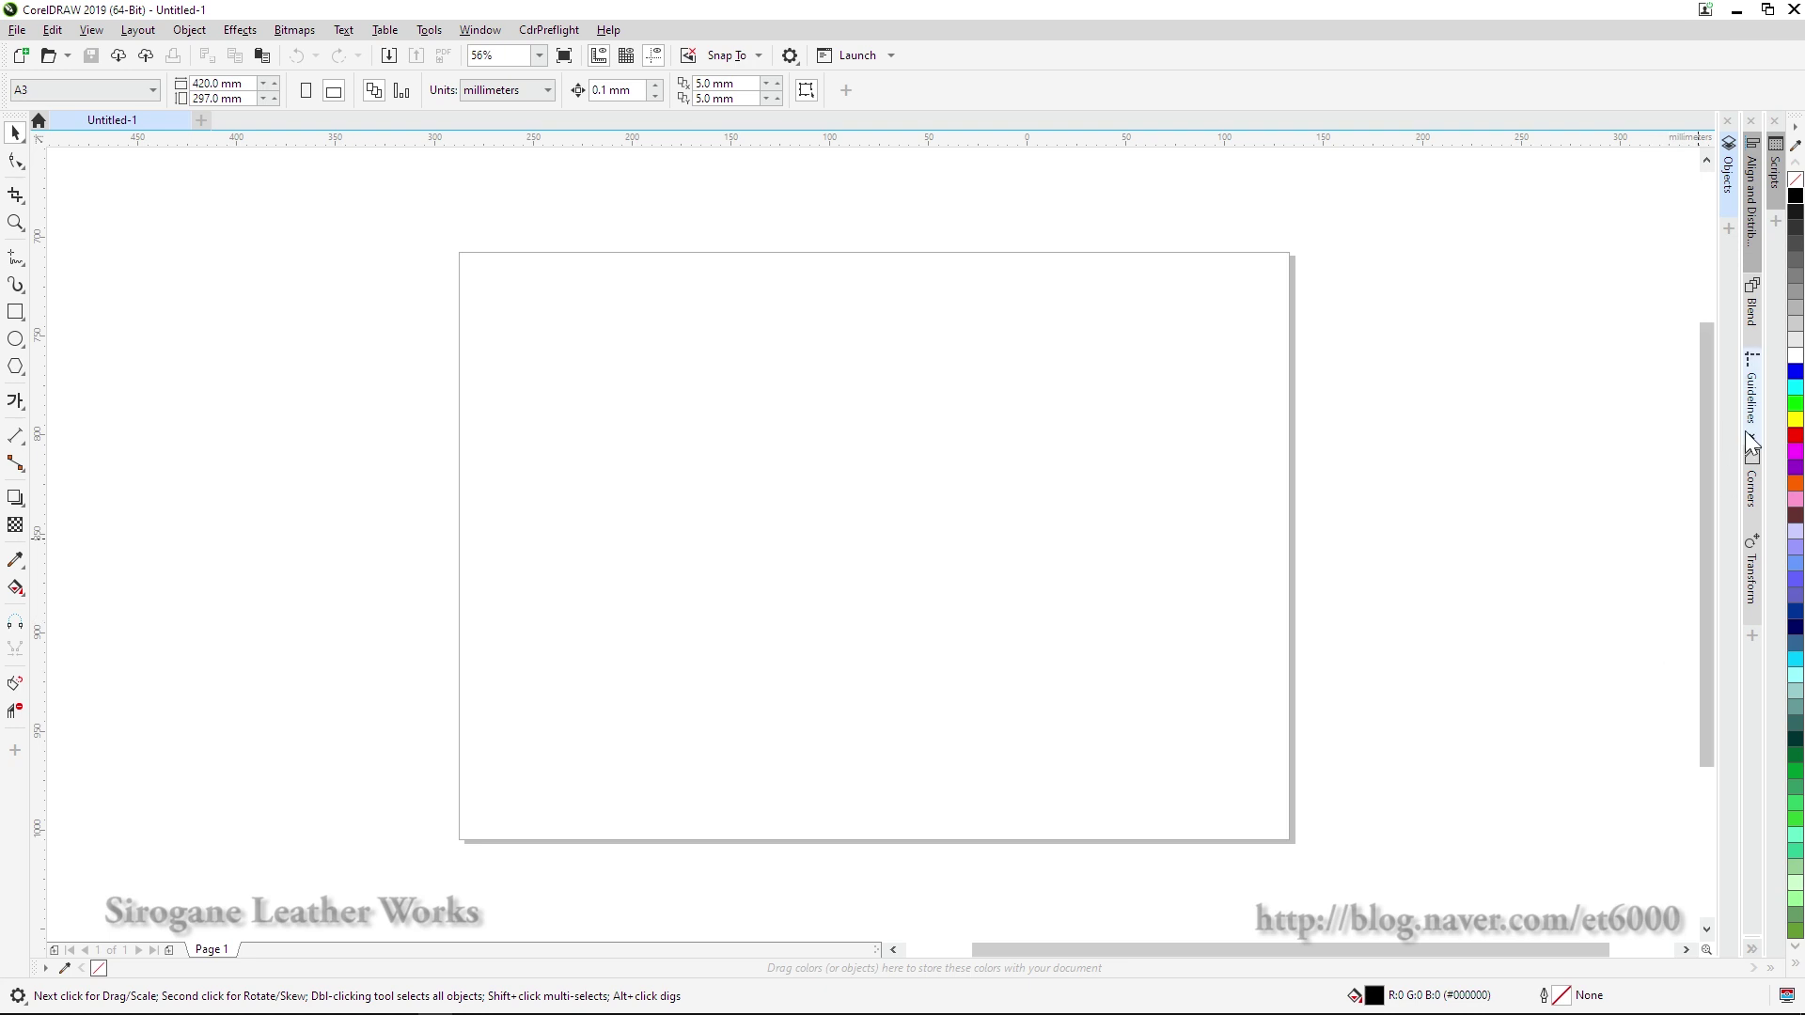
pyautogui.rightClick(1796, 436)
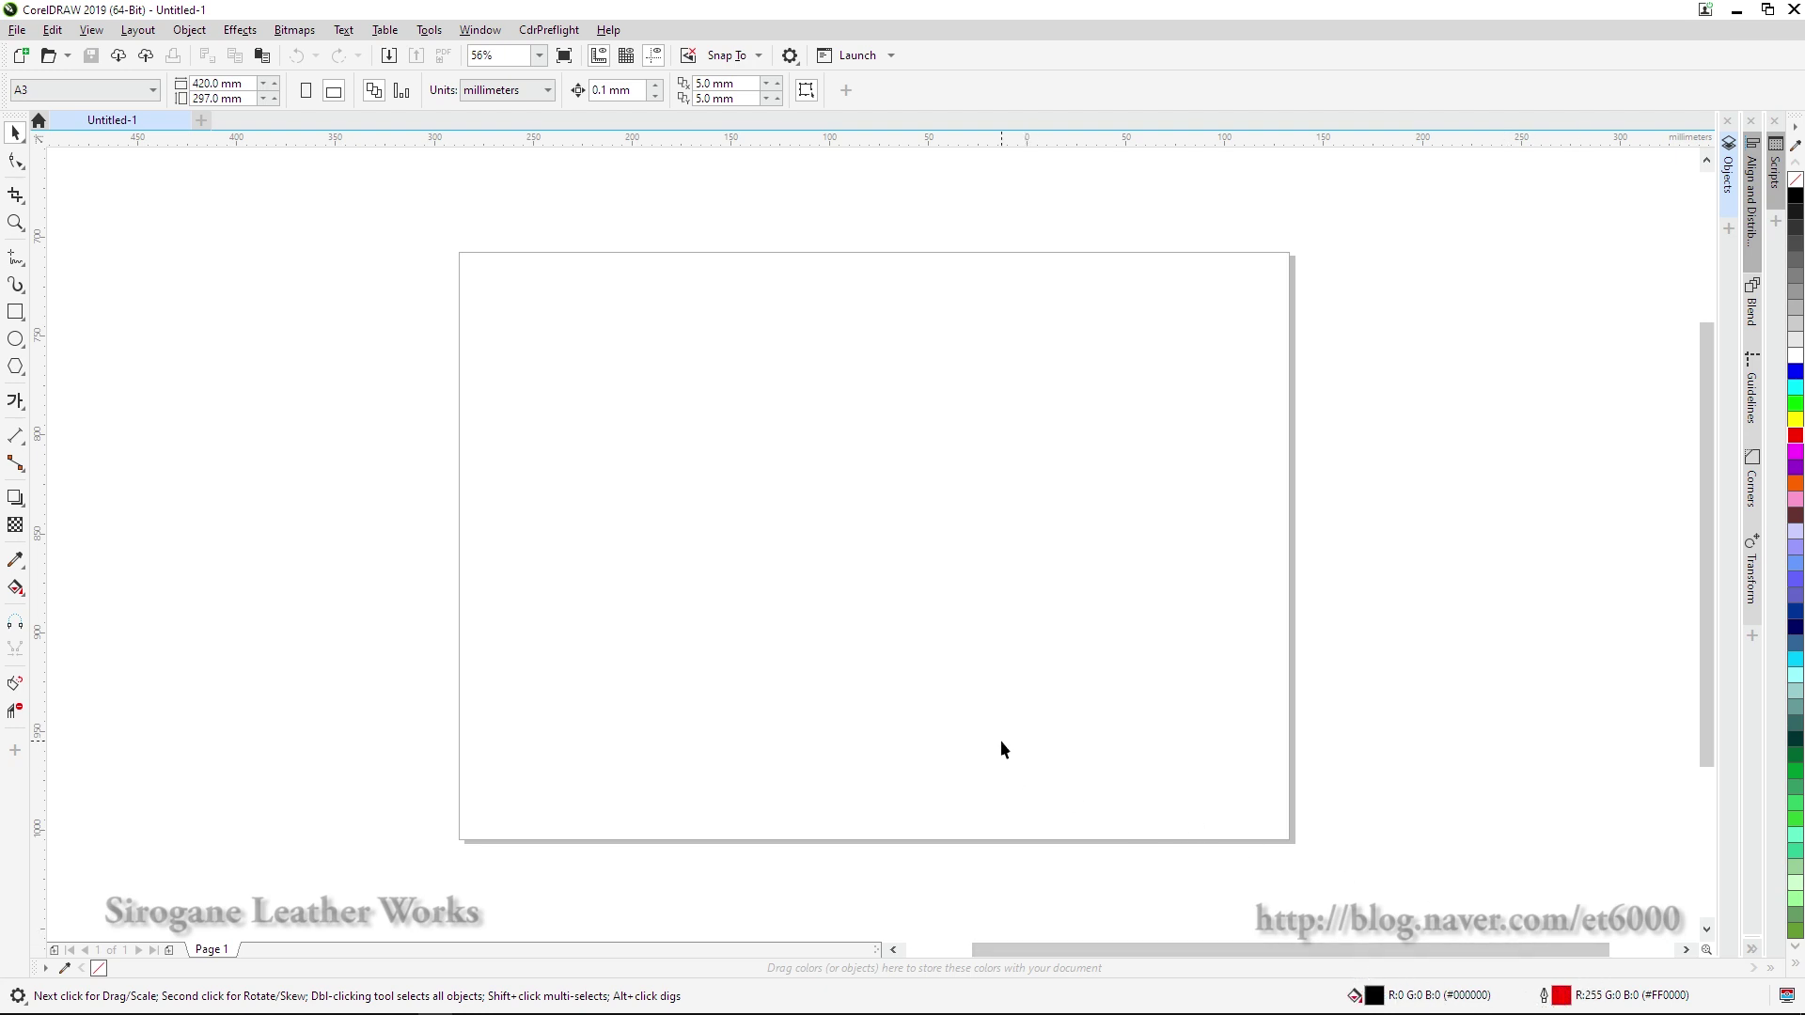
# - Draw a freehand wavy curve about 141 mm wide on the page and a rectangle about 59 by 51 mm below it
pyautogui.click(18, 263)
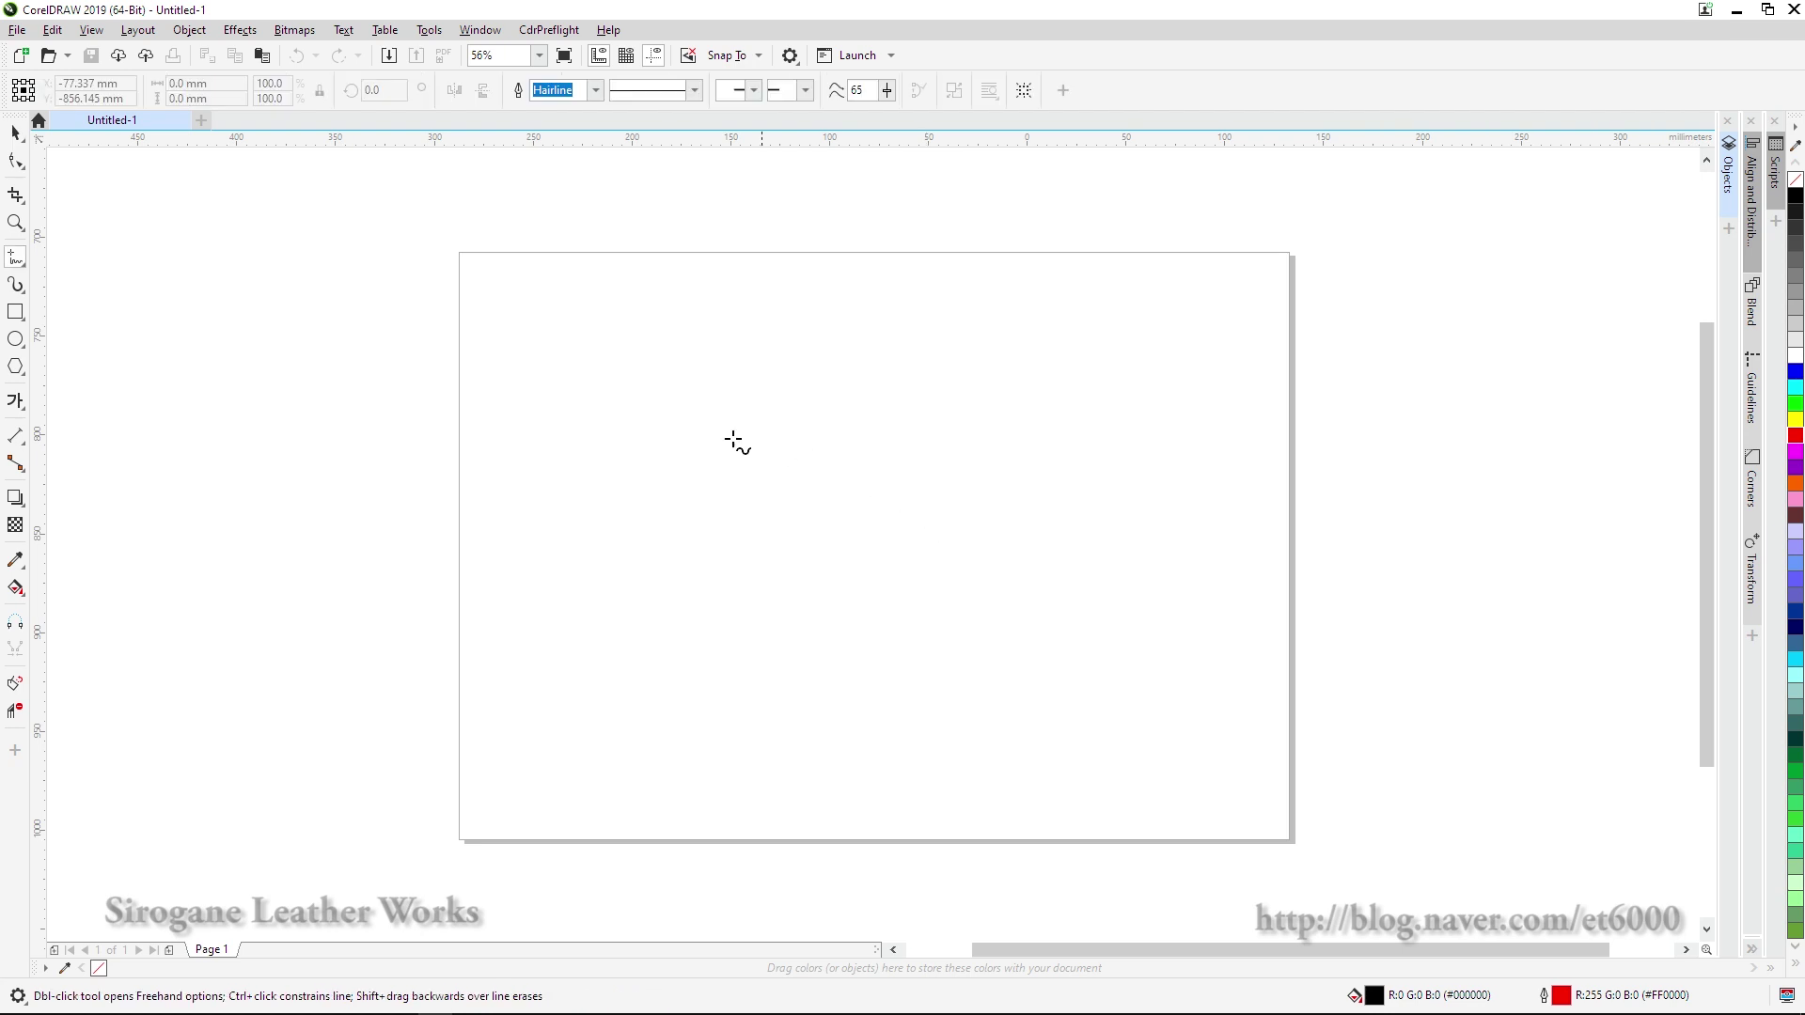
pyautogui.moveTo(650, 419)
pyautogui.mouseDown()
pyautogui.moveTo(770, 396)
pyautogui.moveTo(929, 461)
pyautogui.mouseUp()
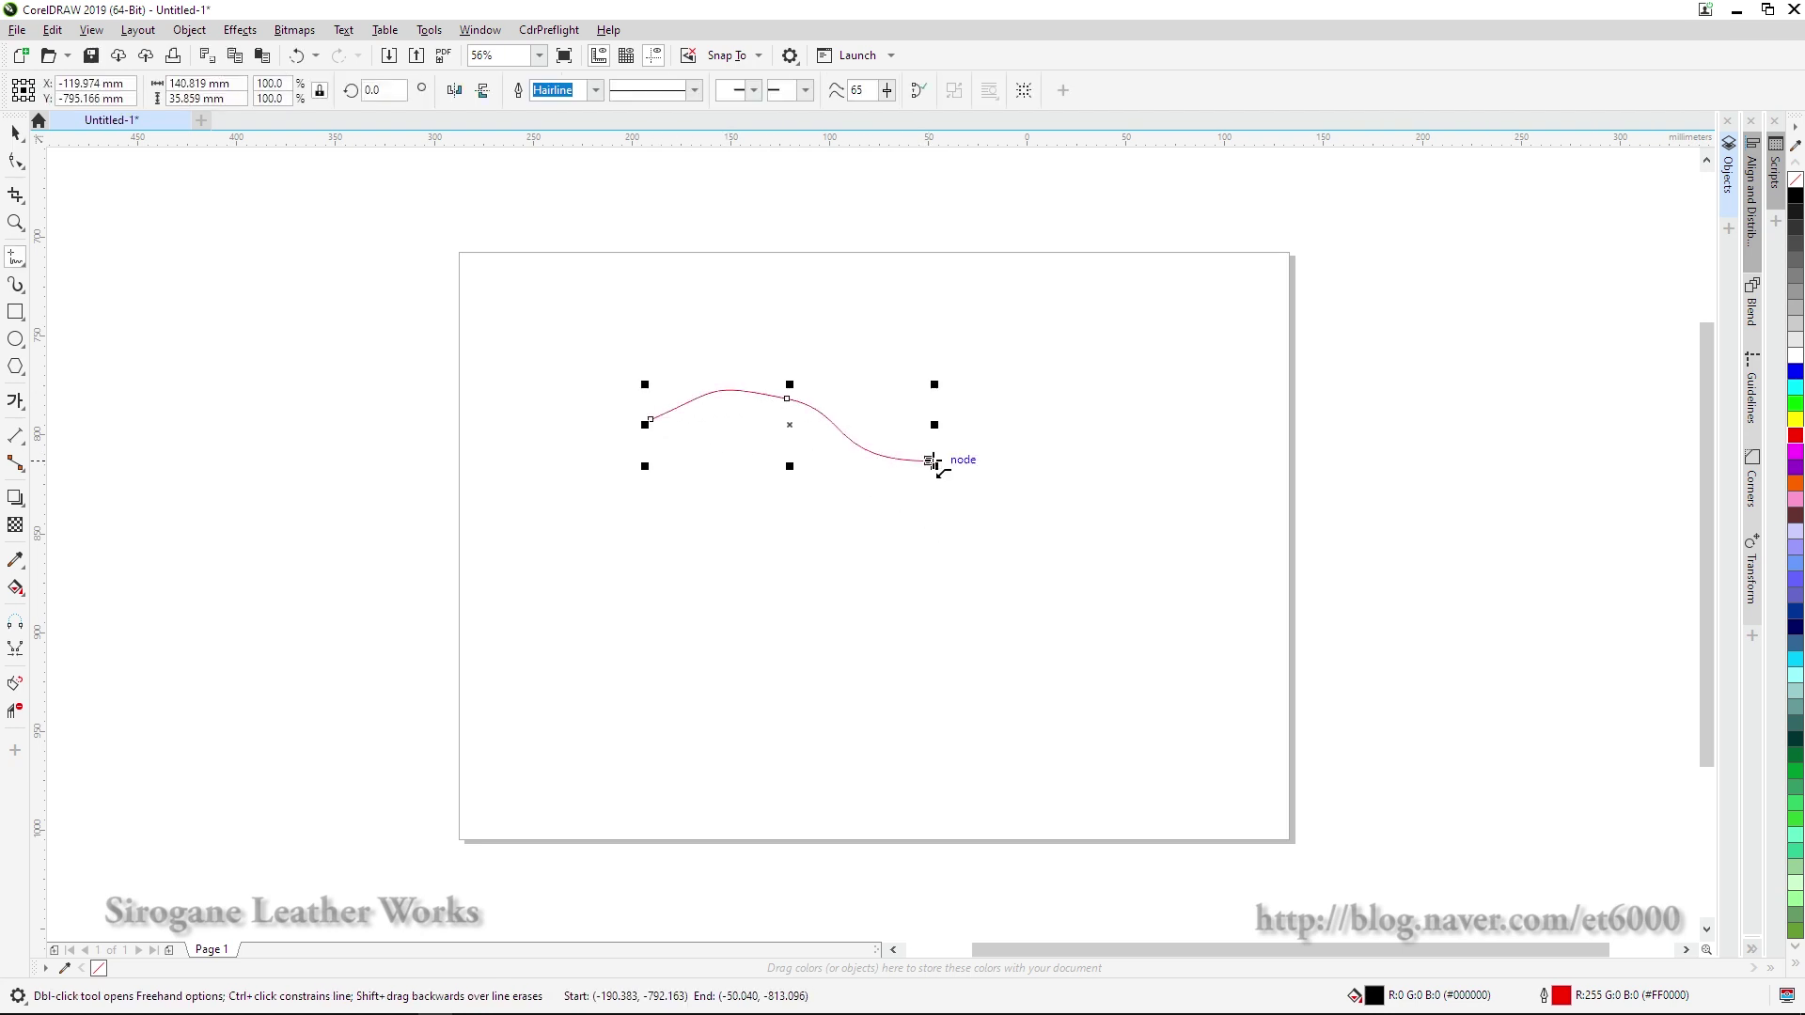
pyautogui.click(15, 311)
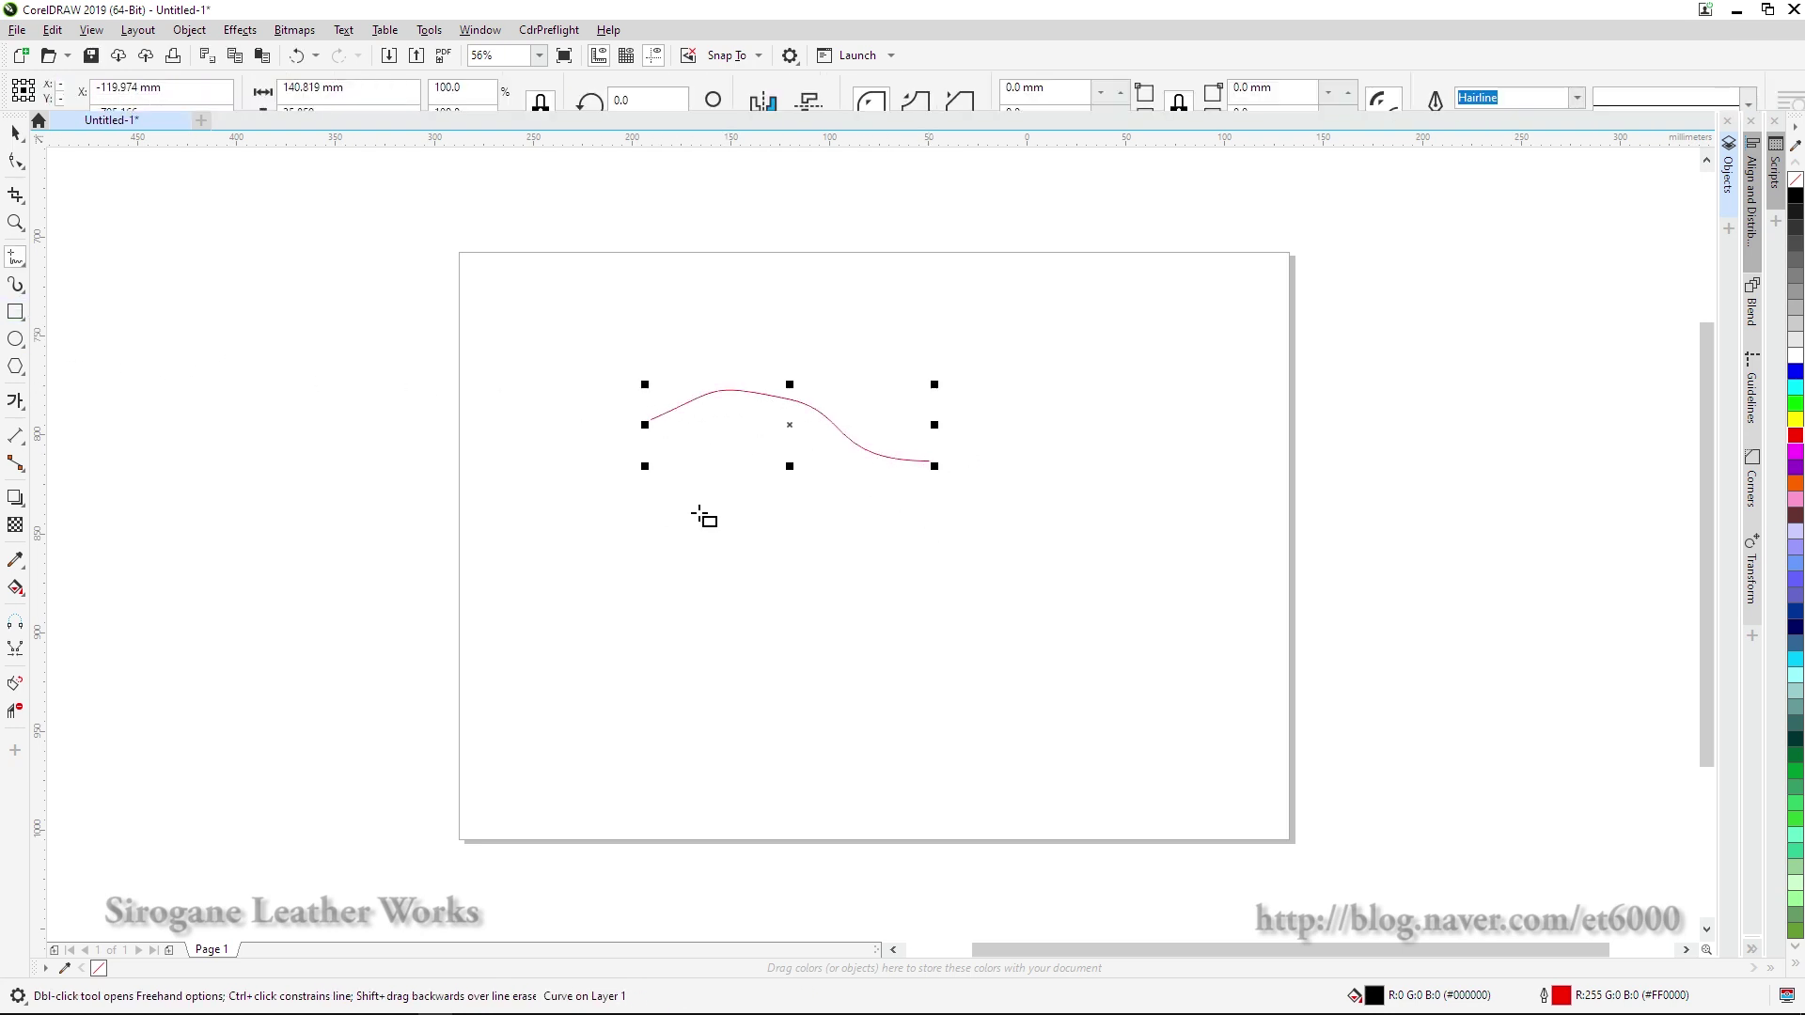
pyautogui.moveTo(718, 554); pyautogui.dragTo(834, 655)
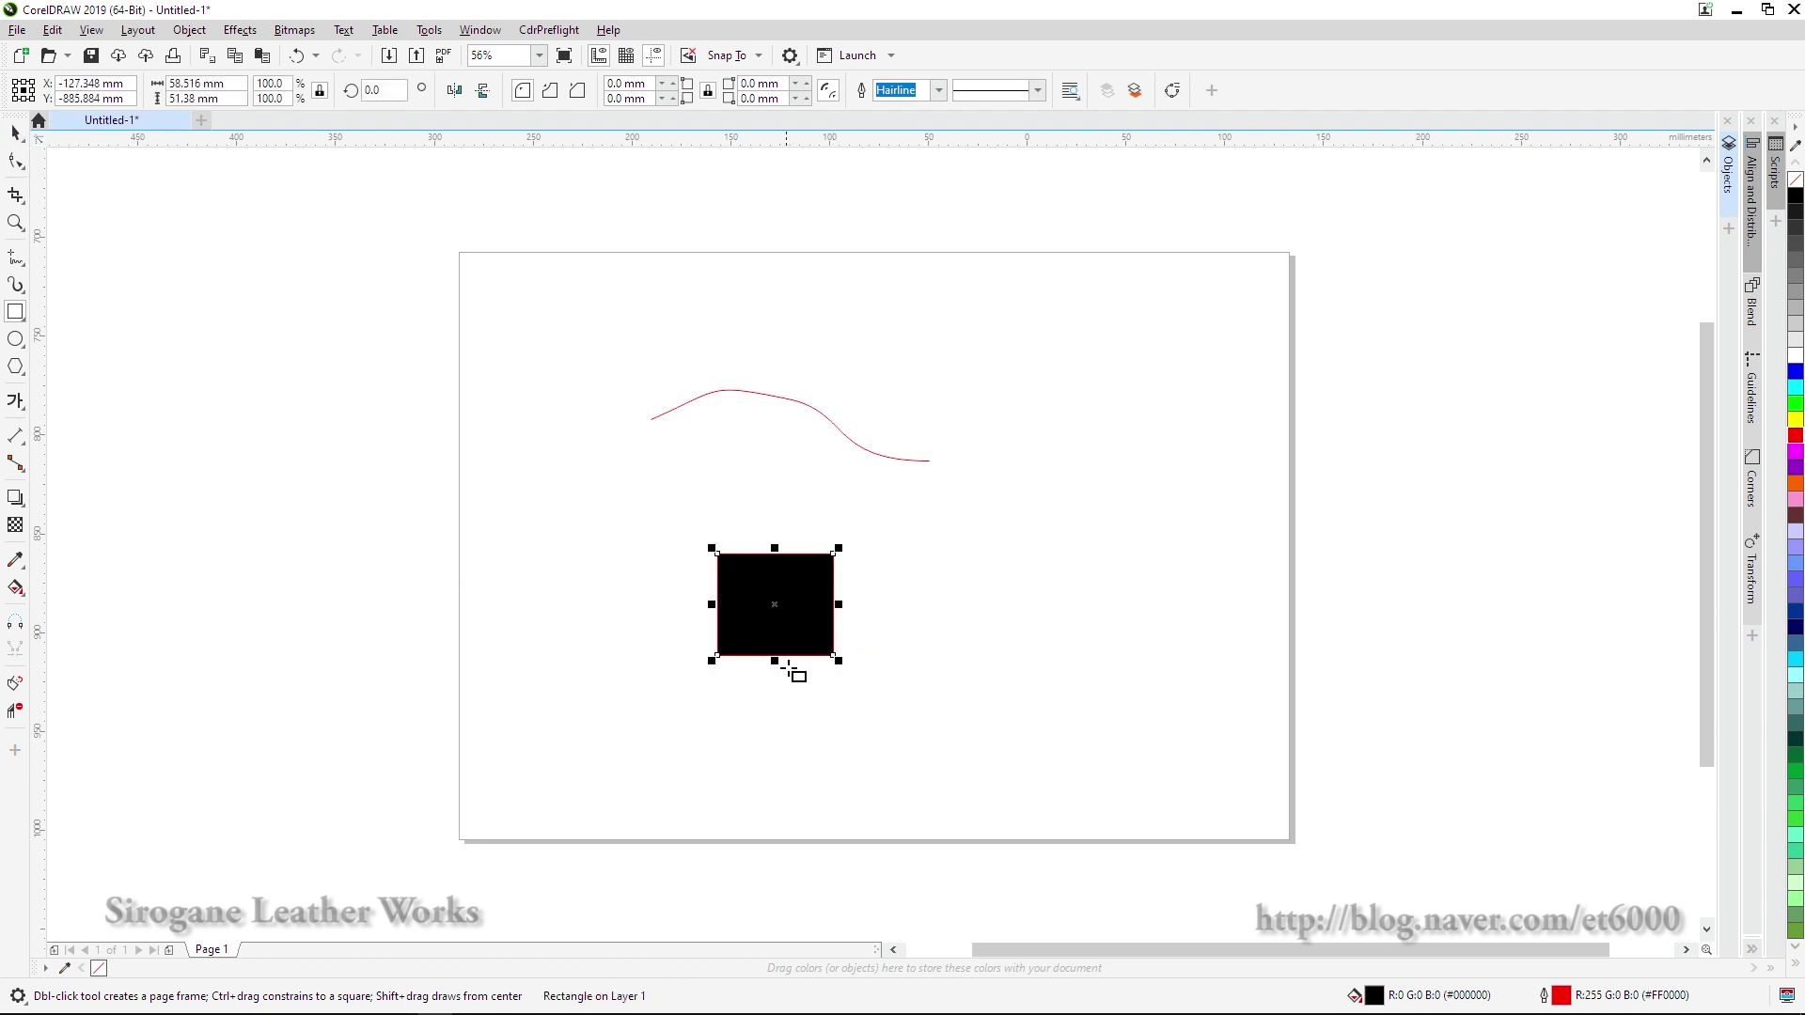
# - Move the black rectangle about 46 mm to the right and 11 mm up, and deselect it
pyautogui.press('space')
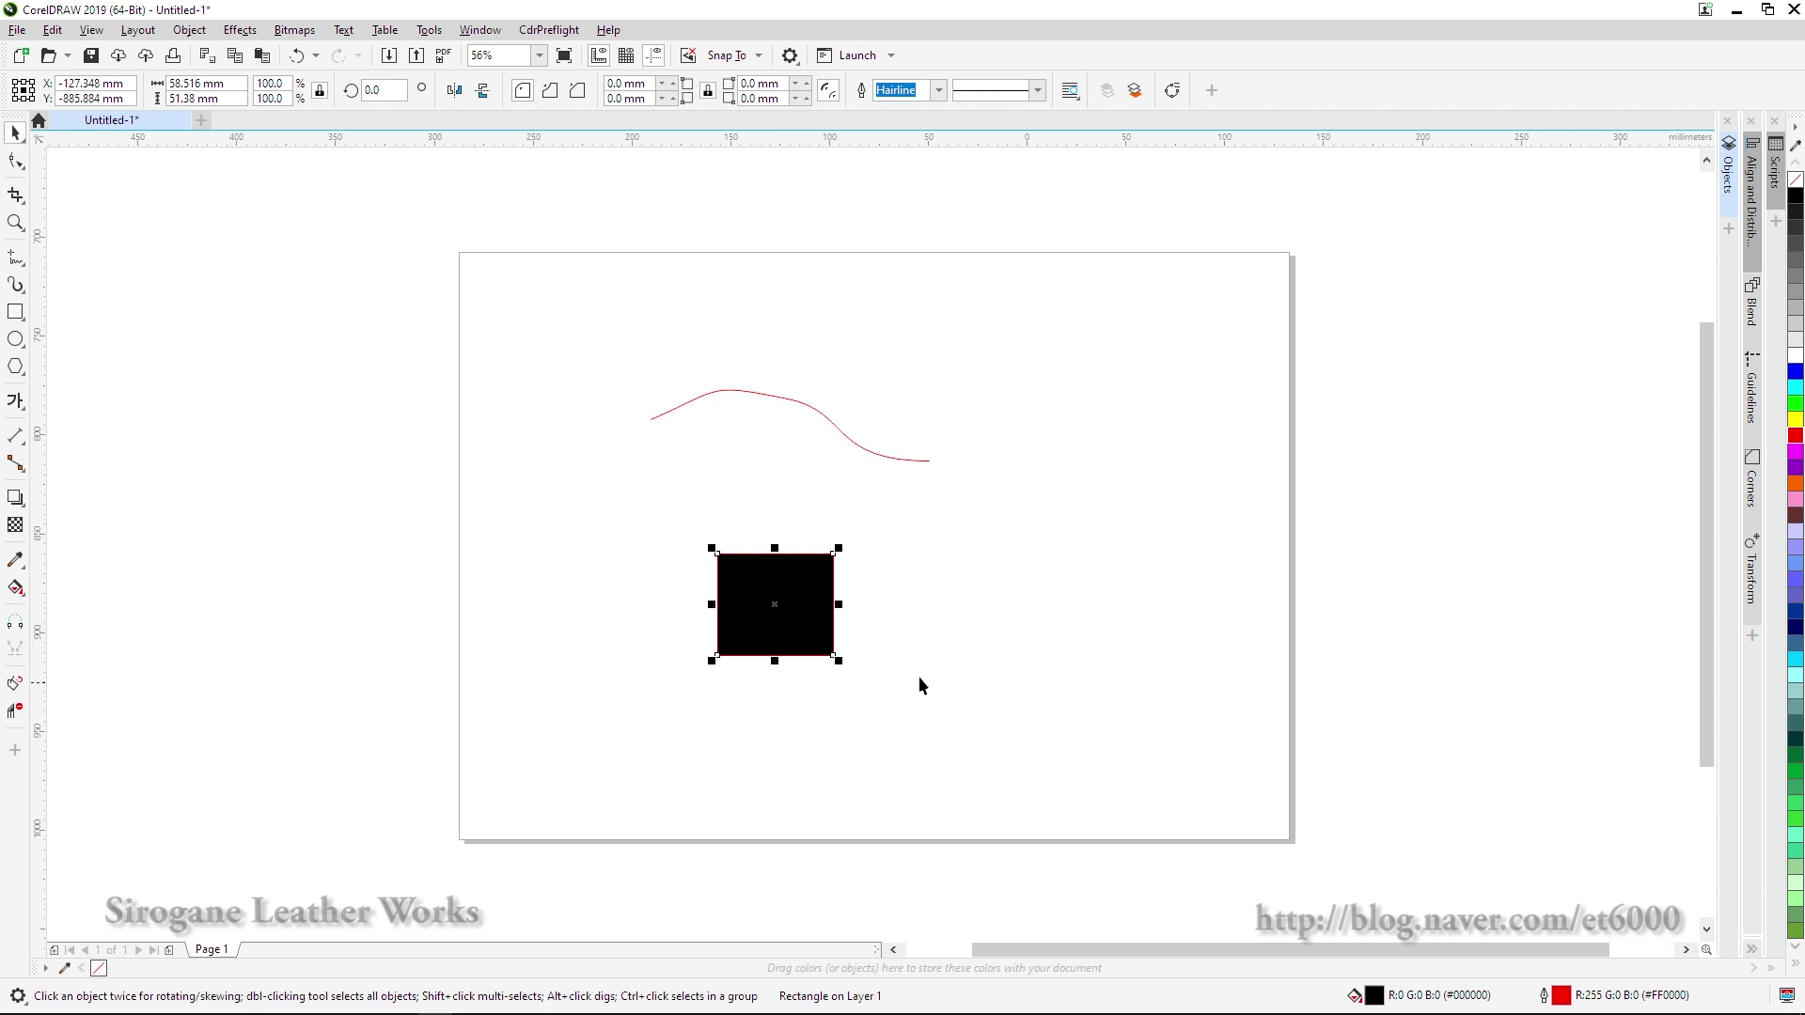
pyautogui.click(919, 675)
pyautogui.moveTo(758, 633); pyautogui.dragTo(851, 609)
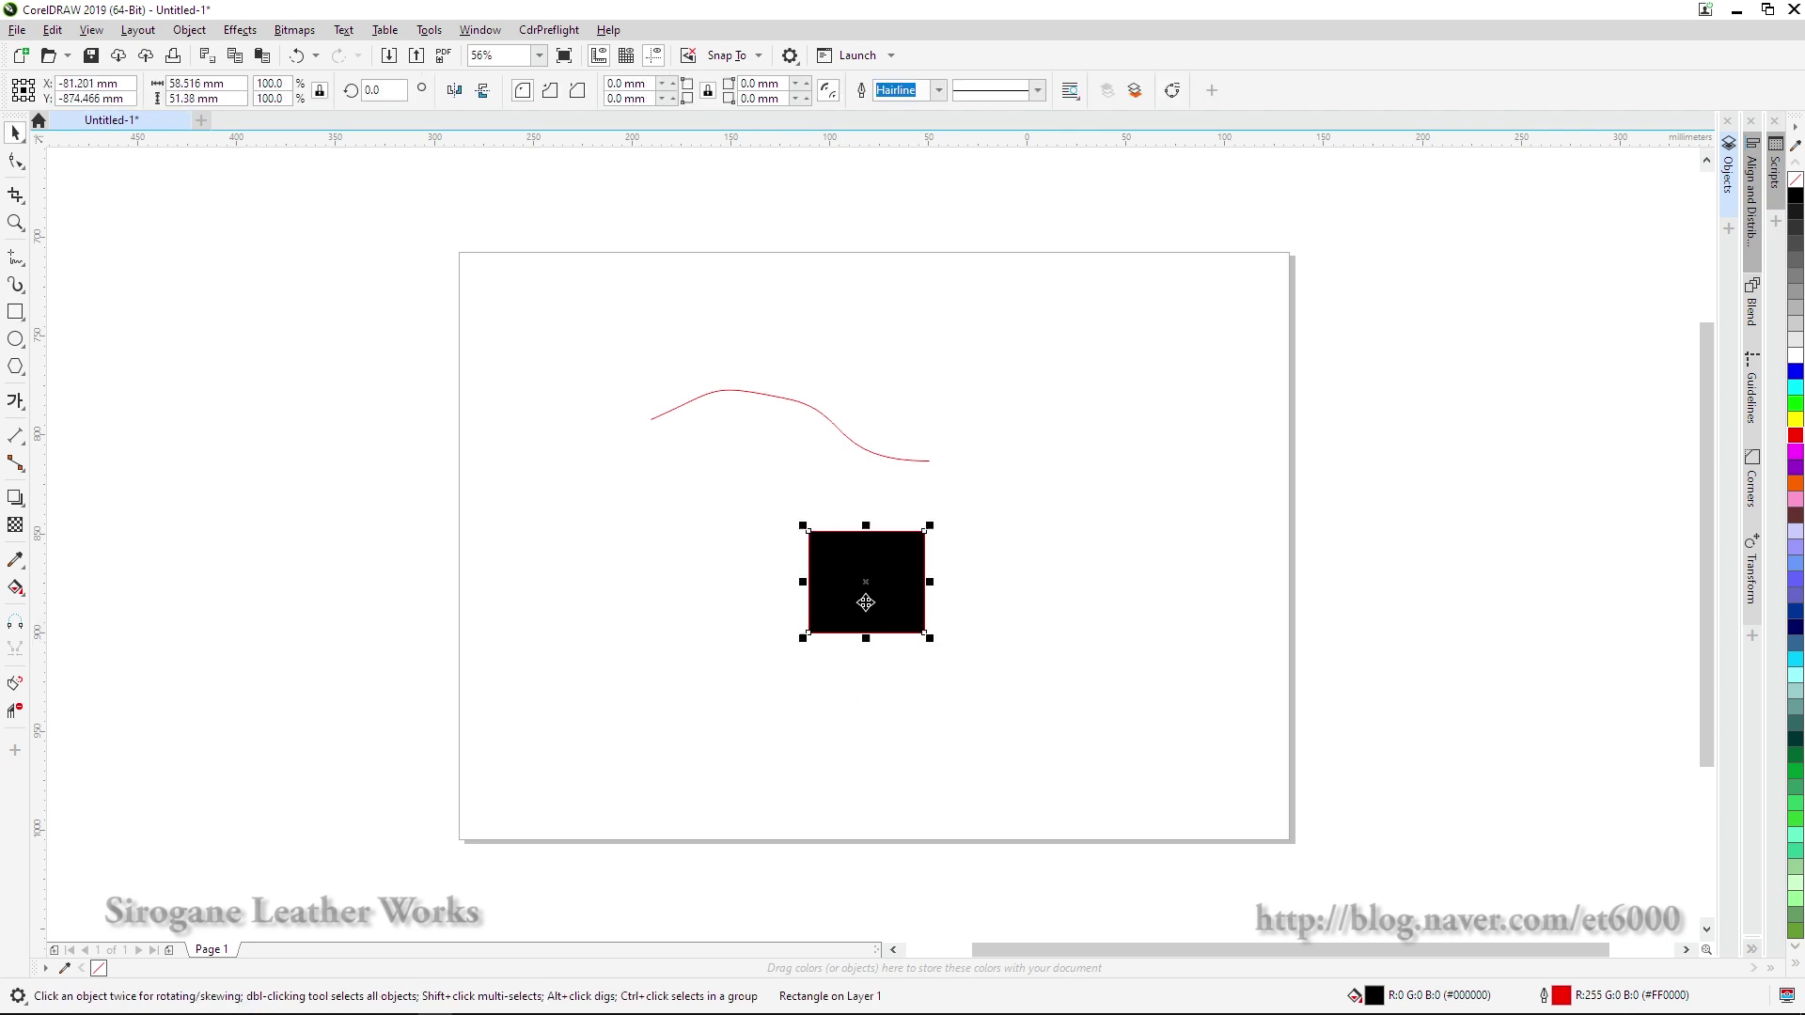
pyautogui.click(1107, 594)
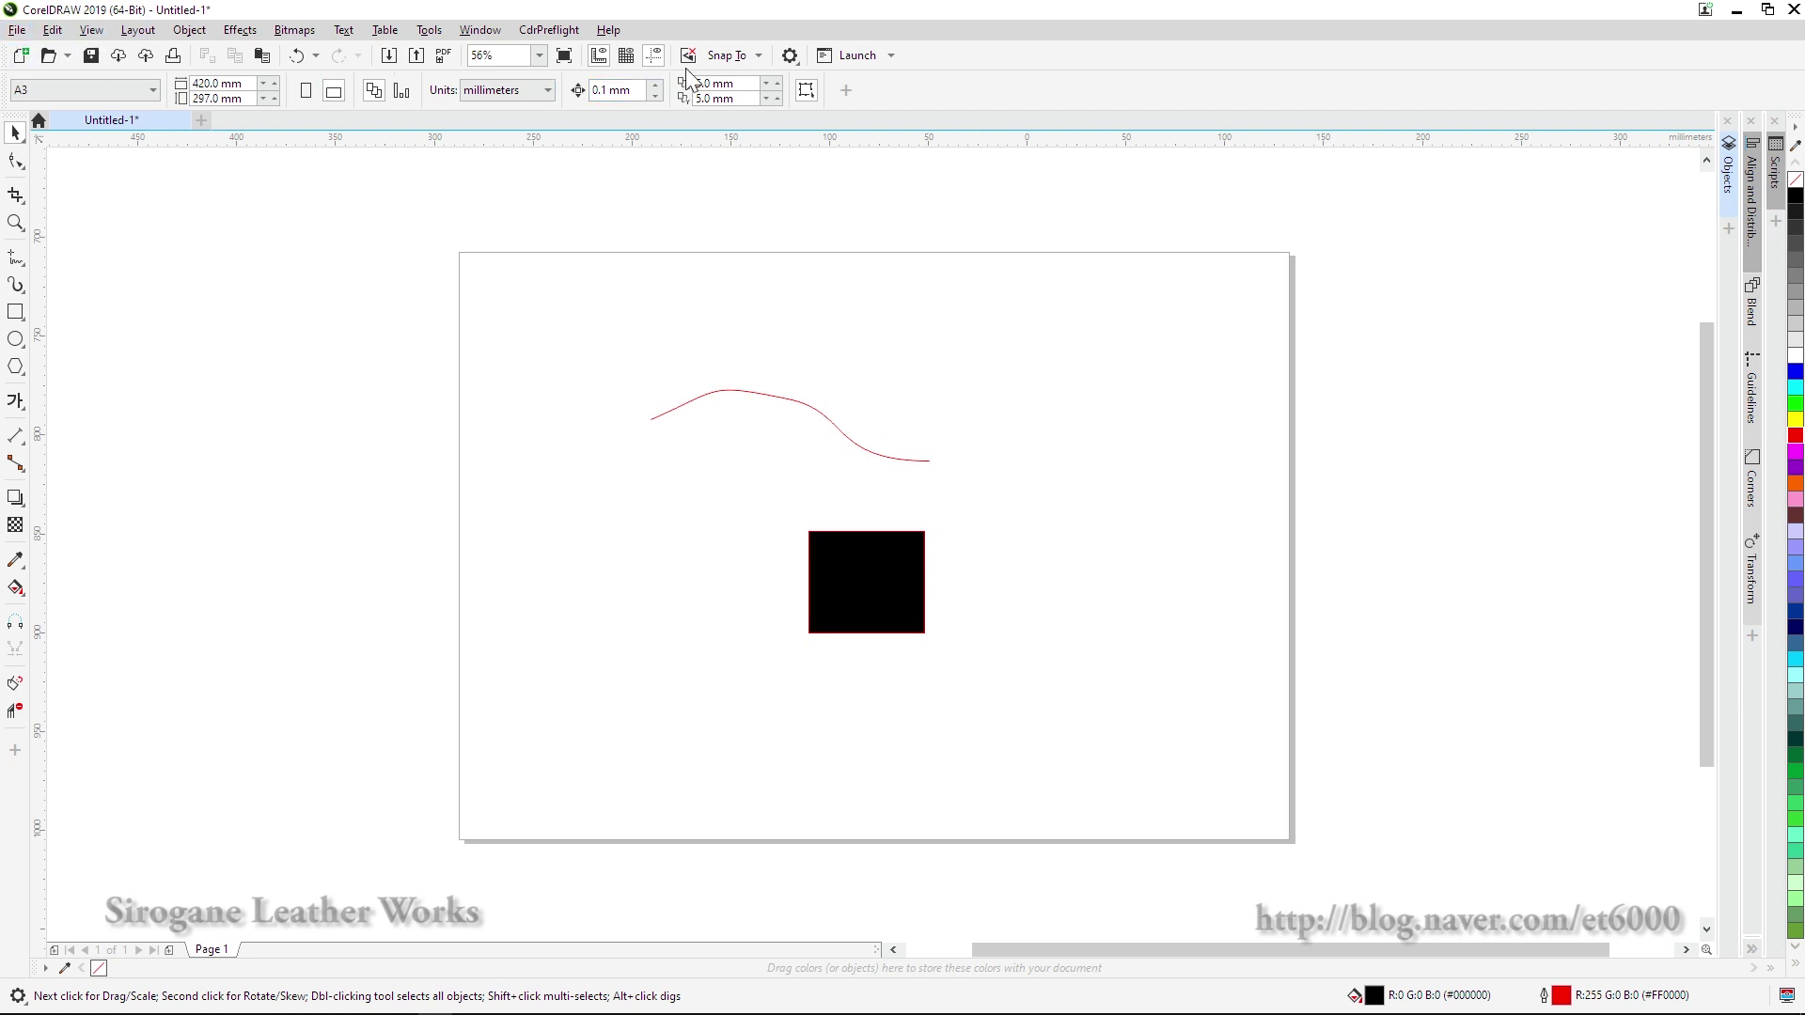
# - Examine the available file, object, bitmap, table and effects commands without running any of them
pyautogui.click(16, 31)
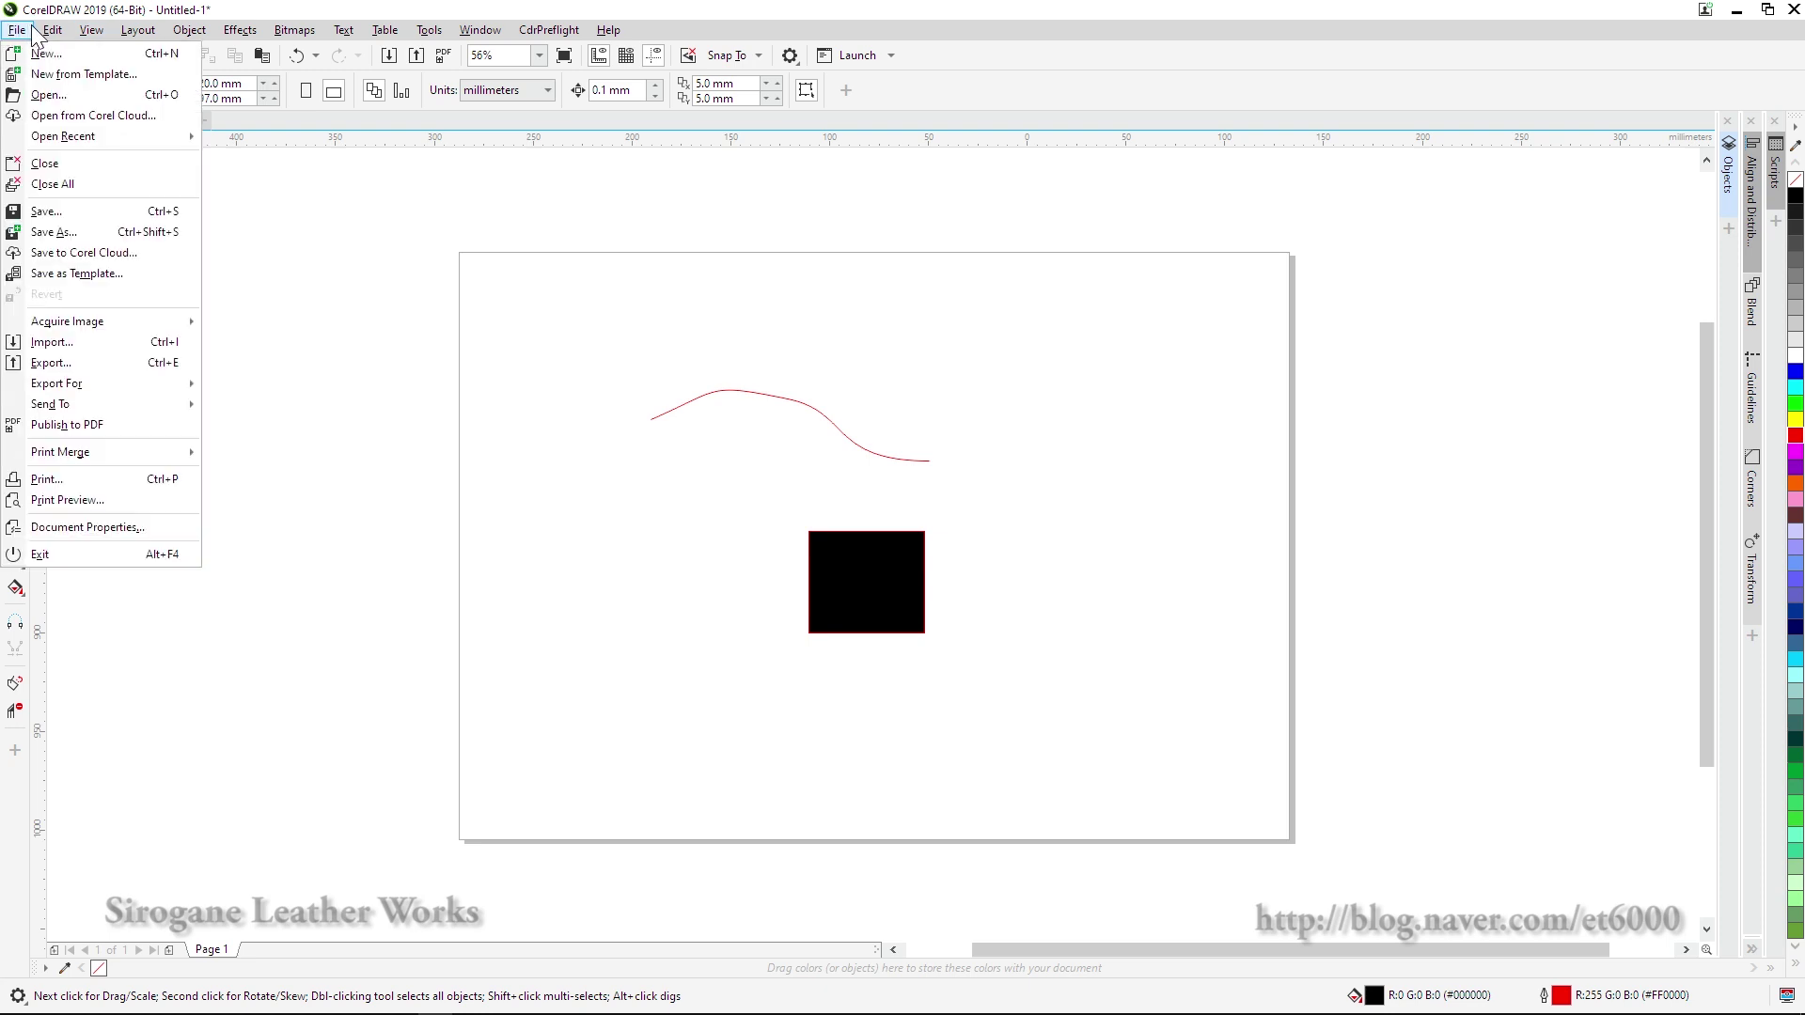
pyautogui.moveTo(132, 38)
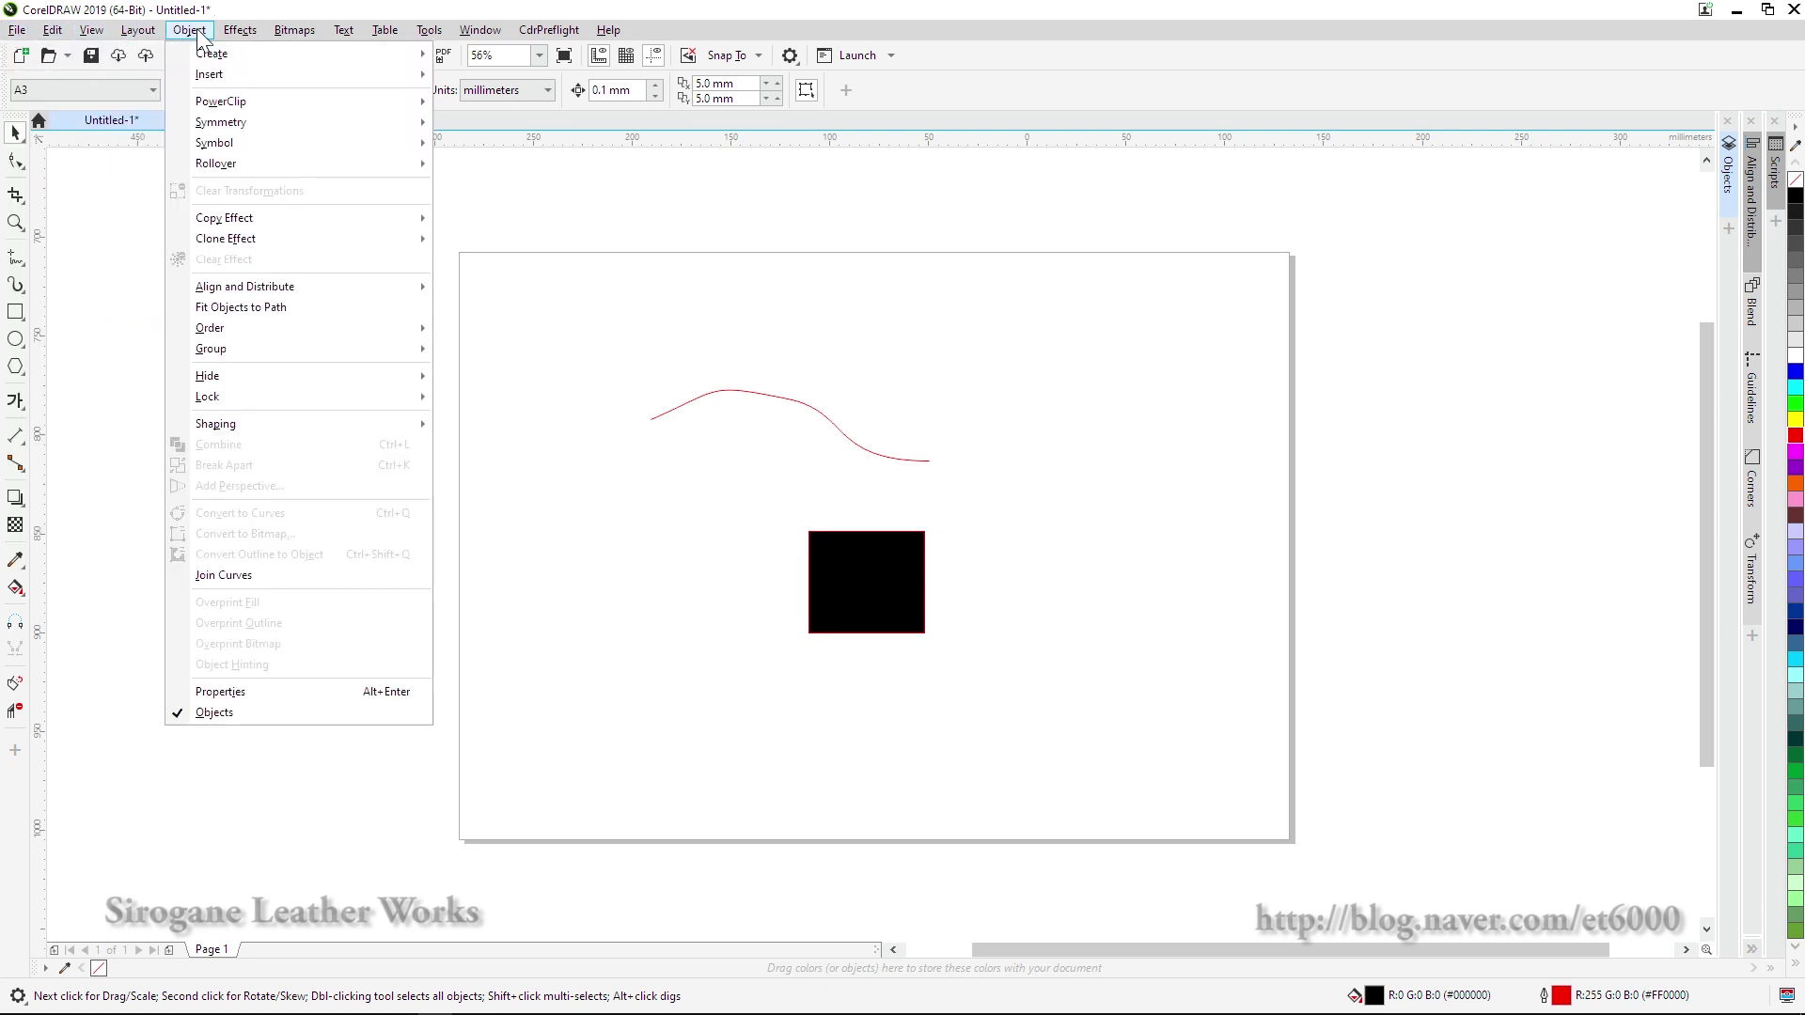
pyautogui.click(710, 228)
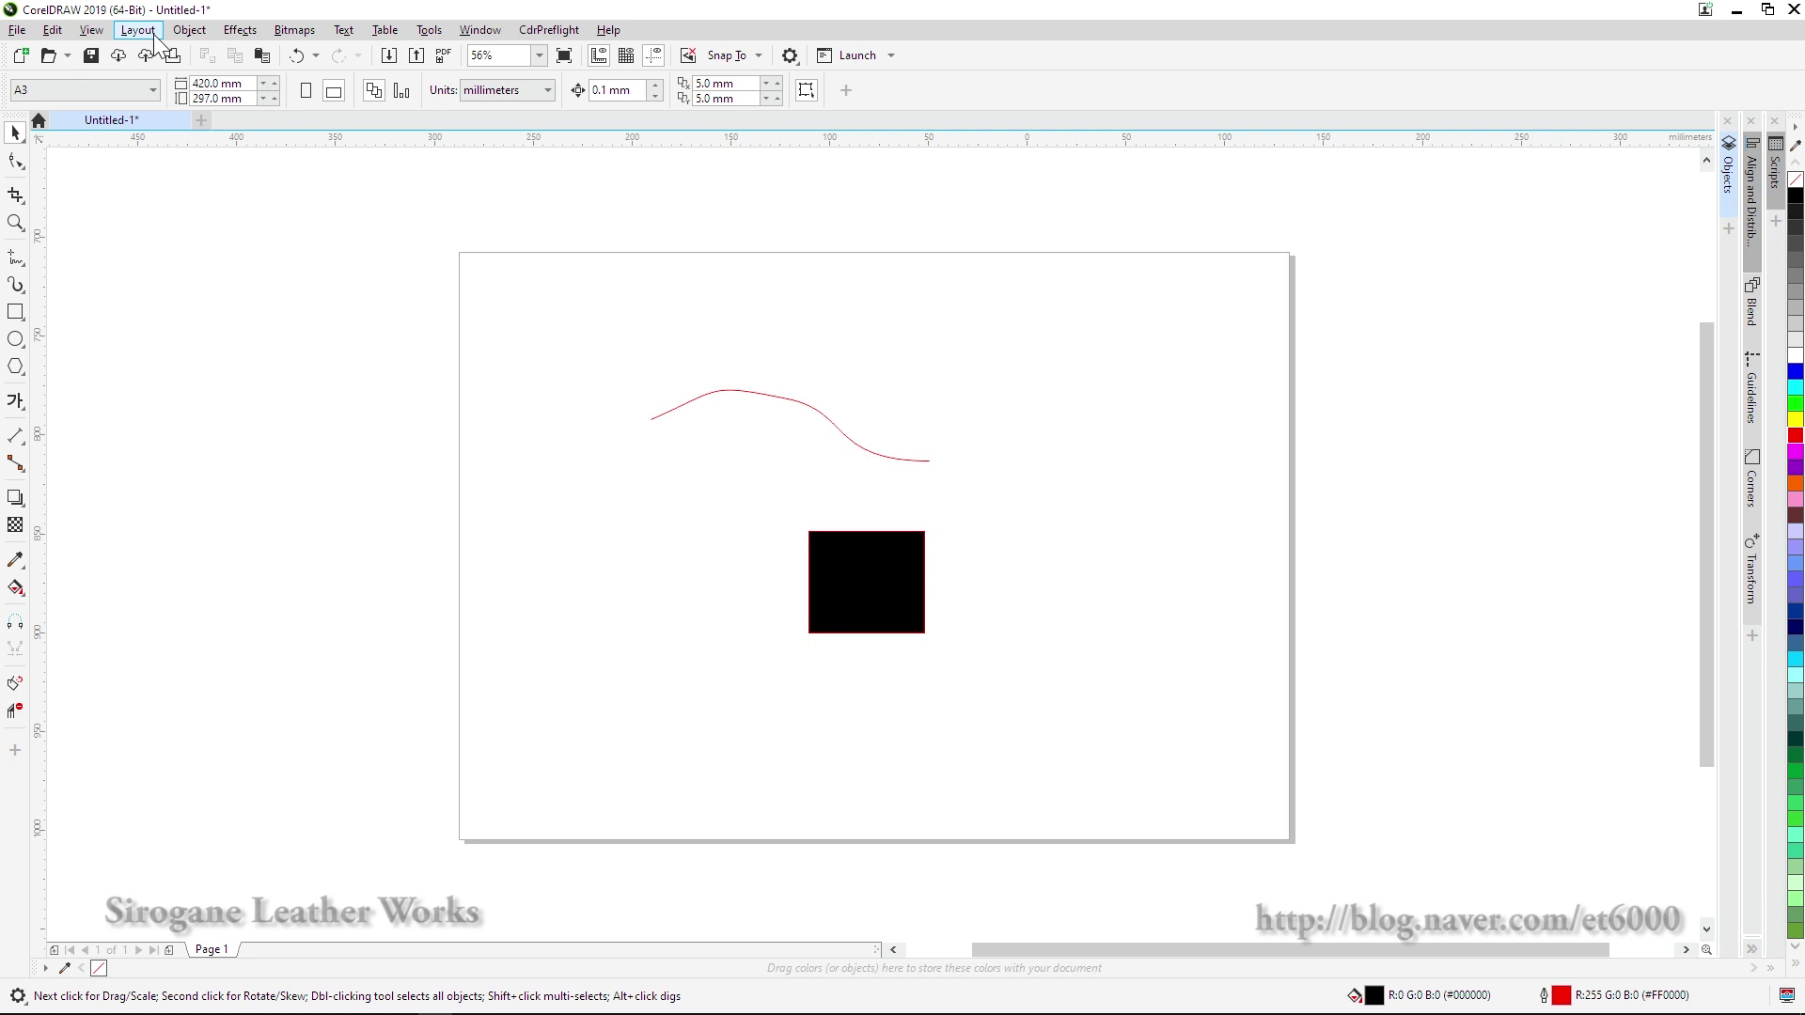
pyautogui.click(191, 36)
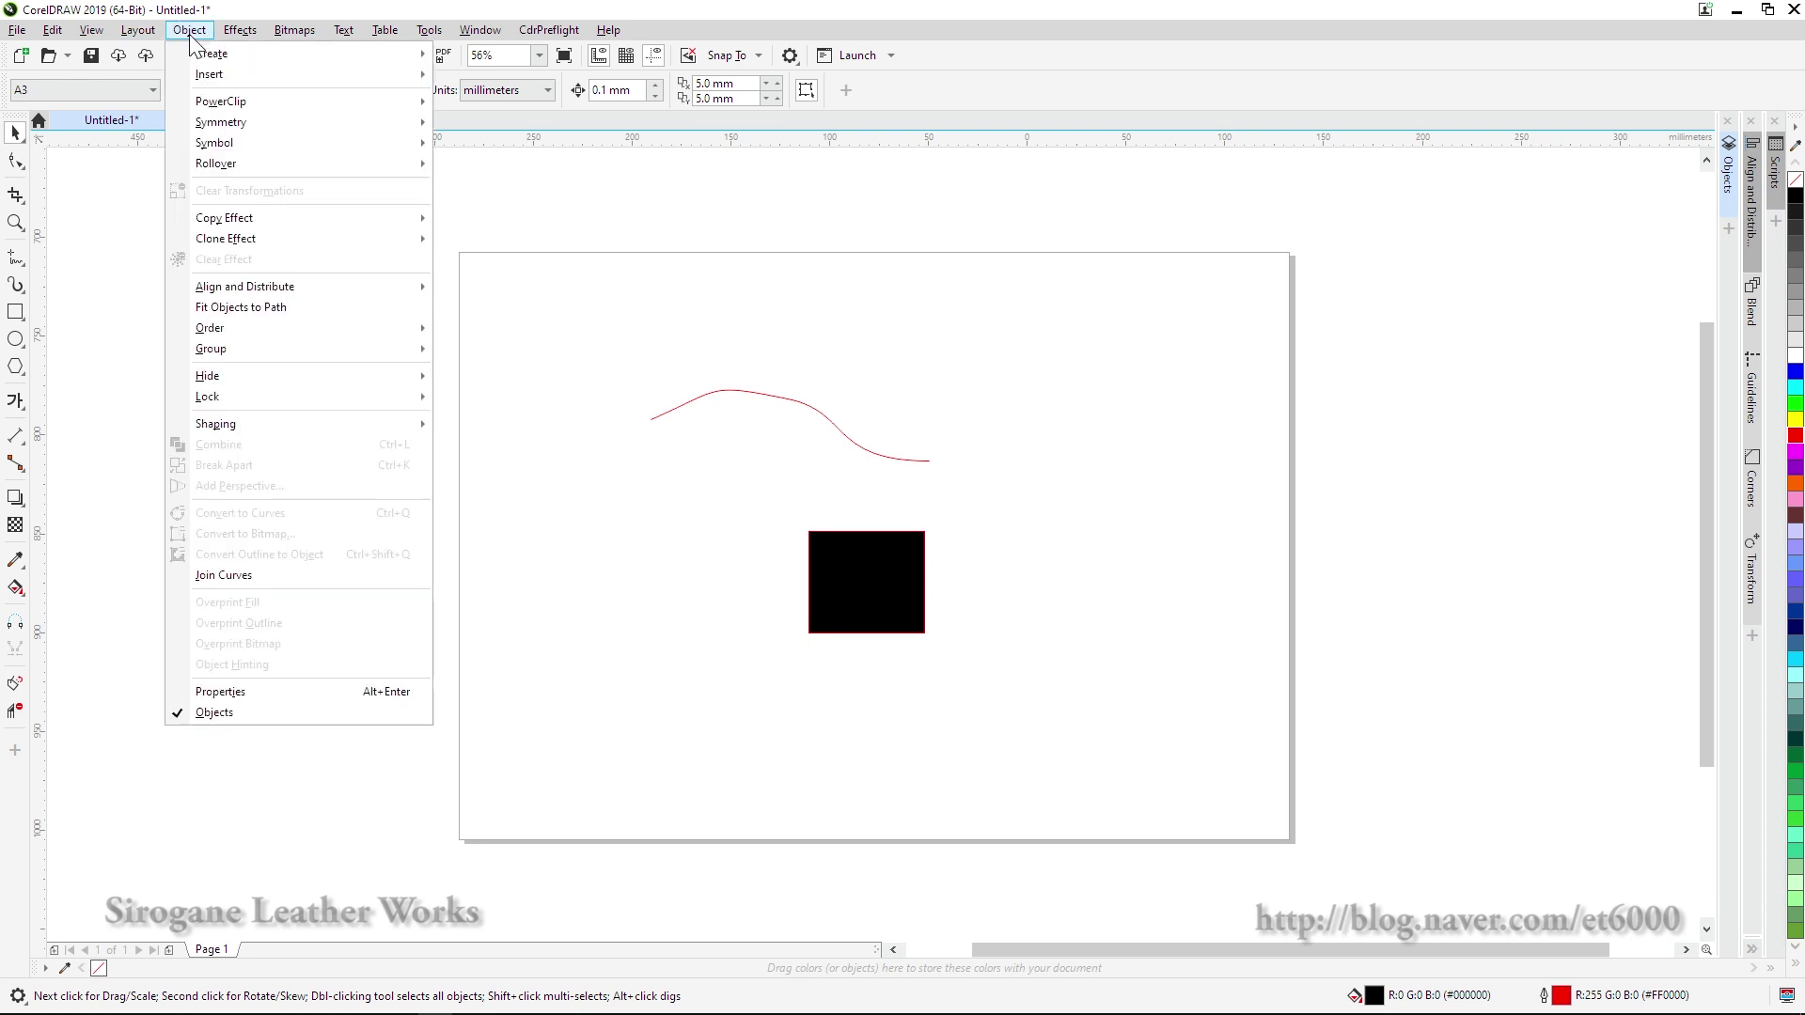
pyautogui.moveTo(243, 39)
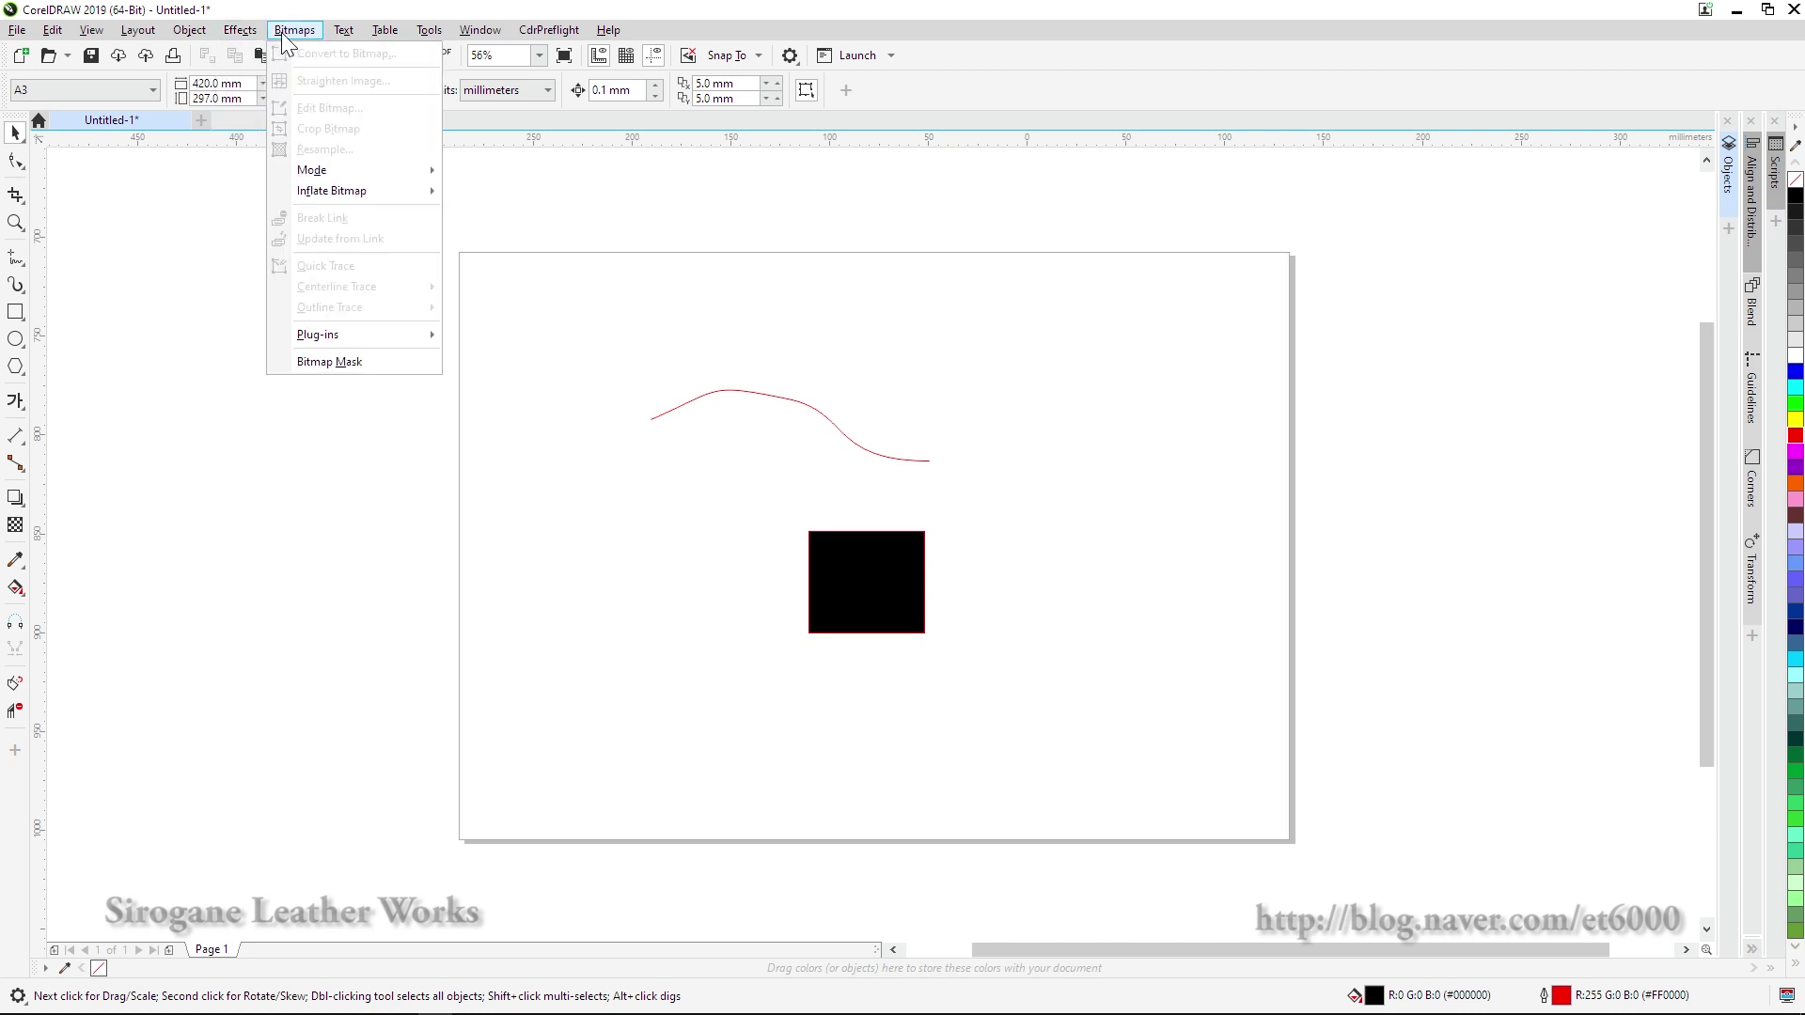
pyautogui.moveTo(341, 37)
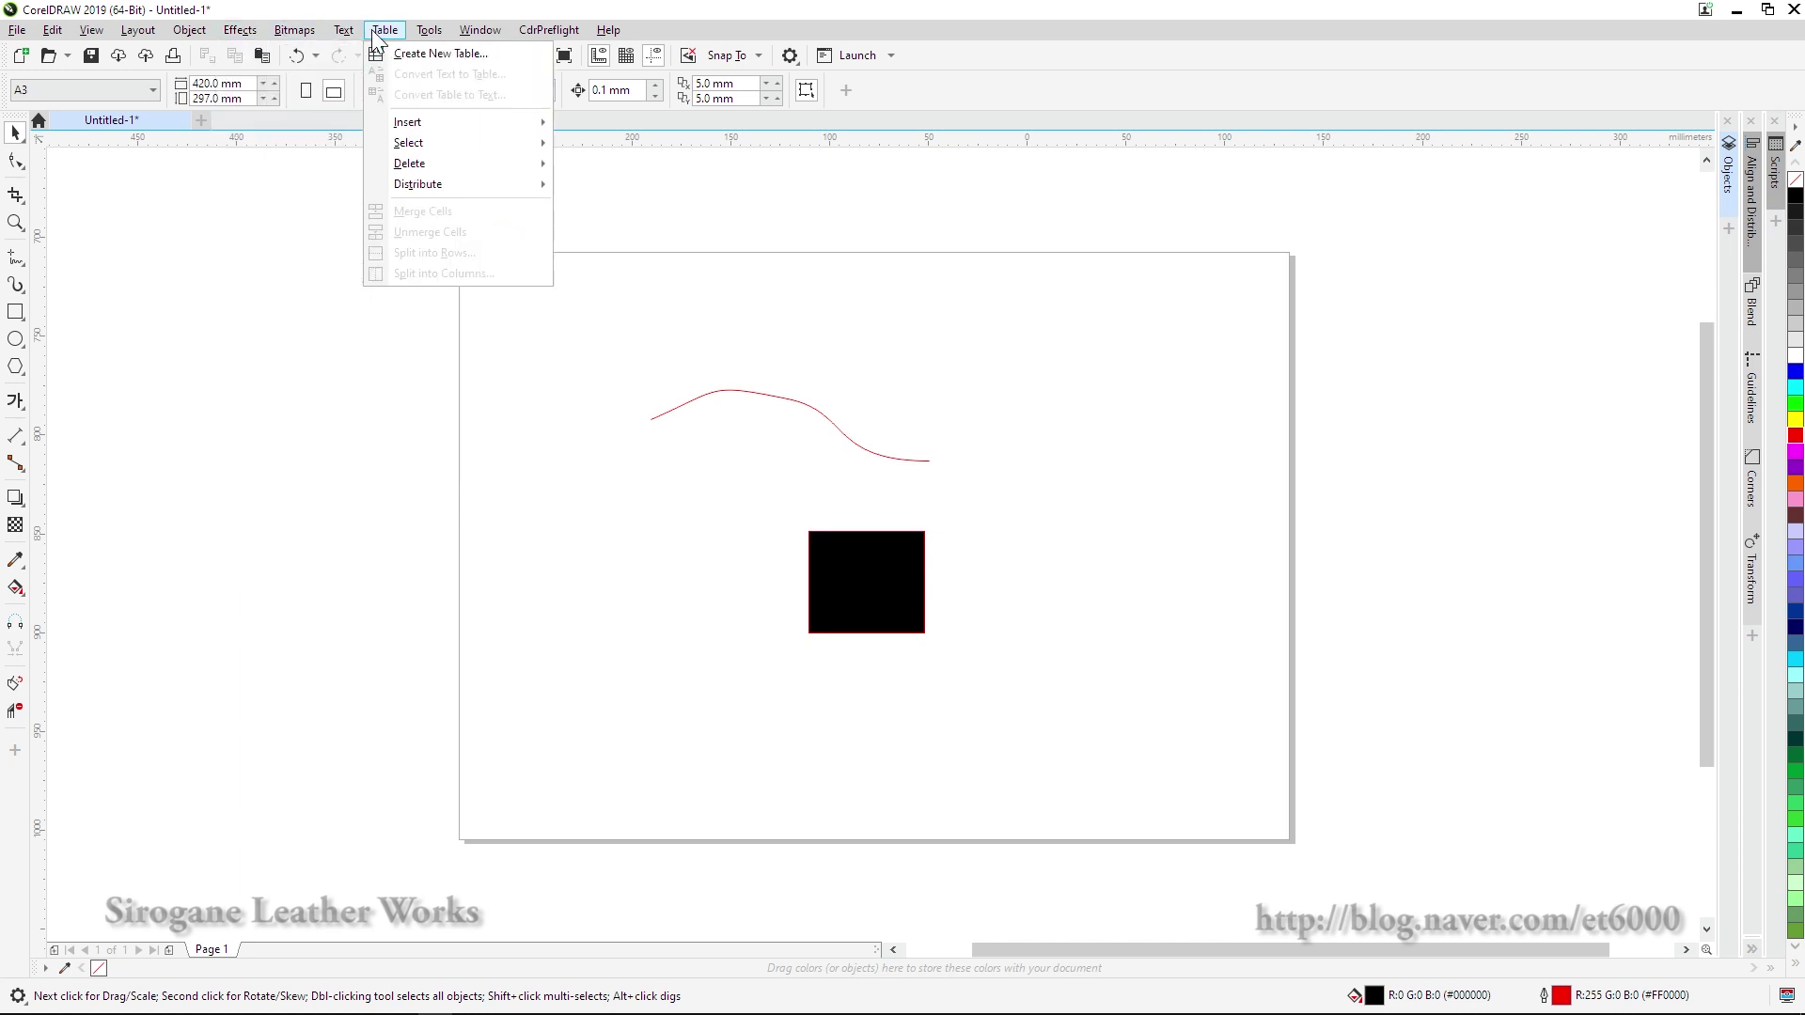
pyautogui.click(296, 318)
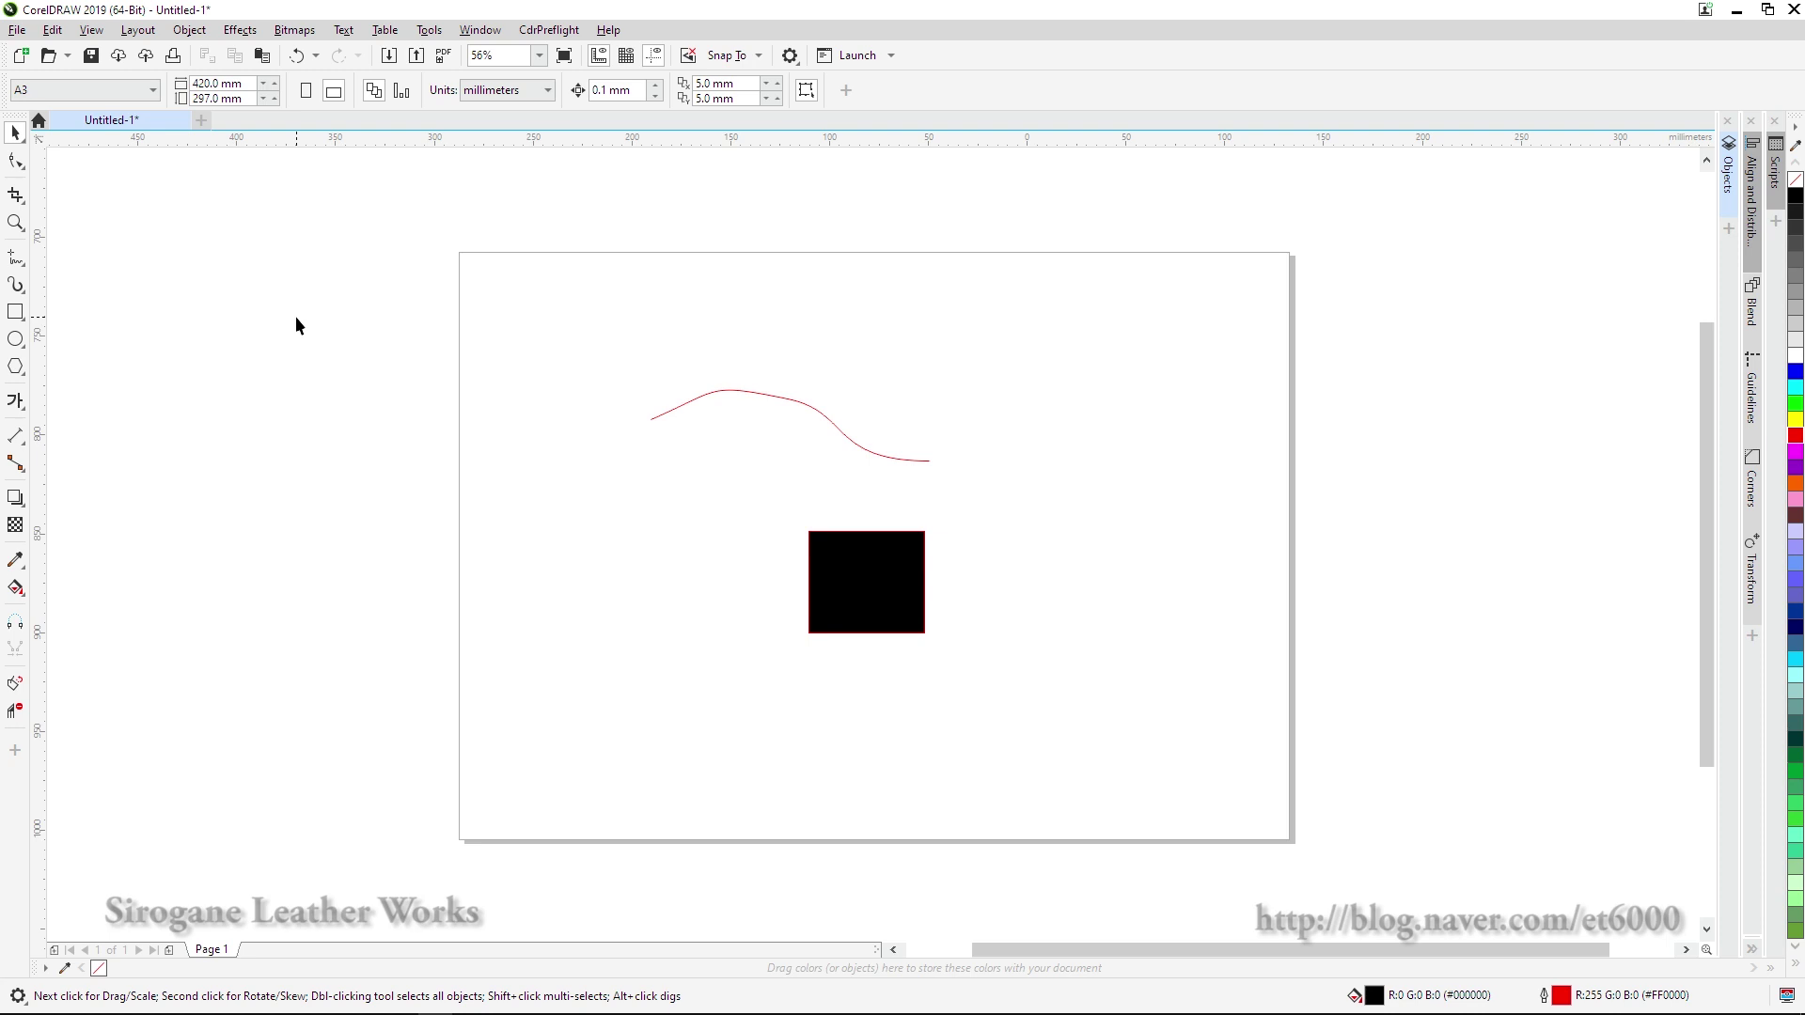
pyautogui.click(241, 30)
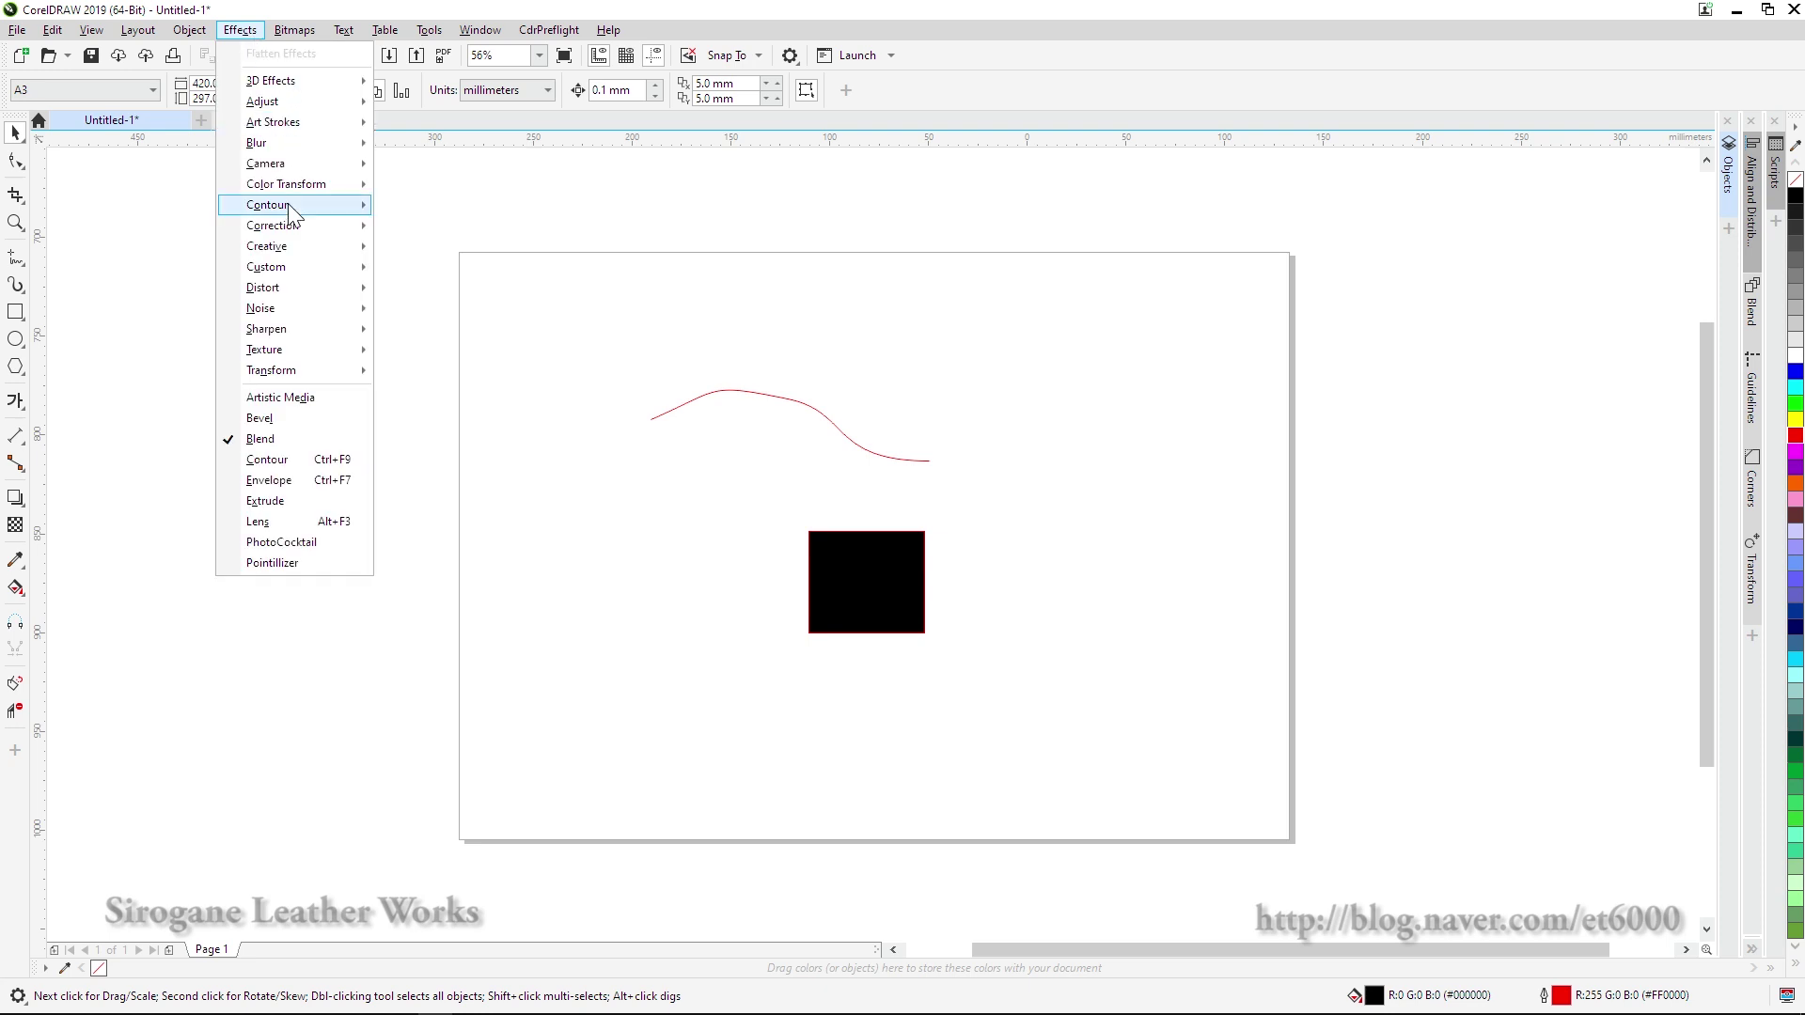
pyautogui.moveTo(292, 201)
pyautogui.click(108, 219)
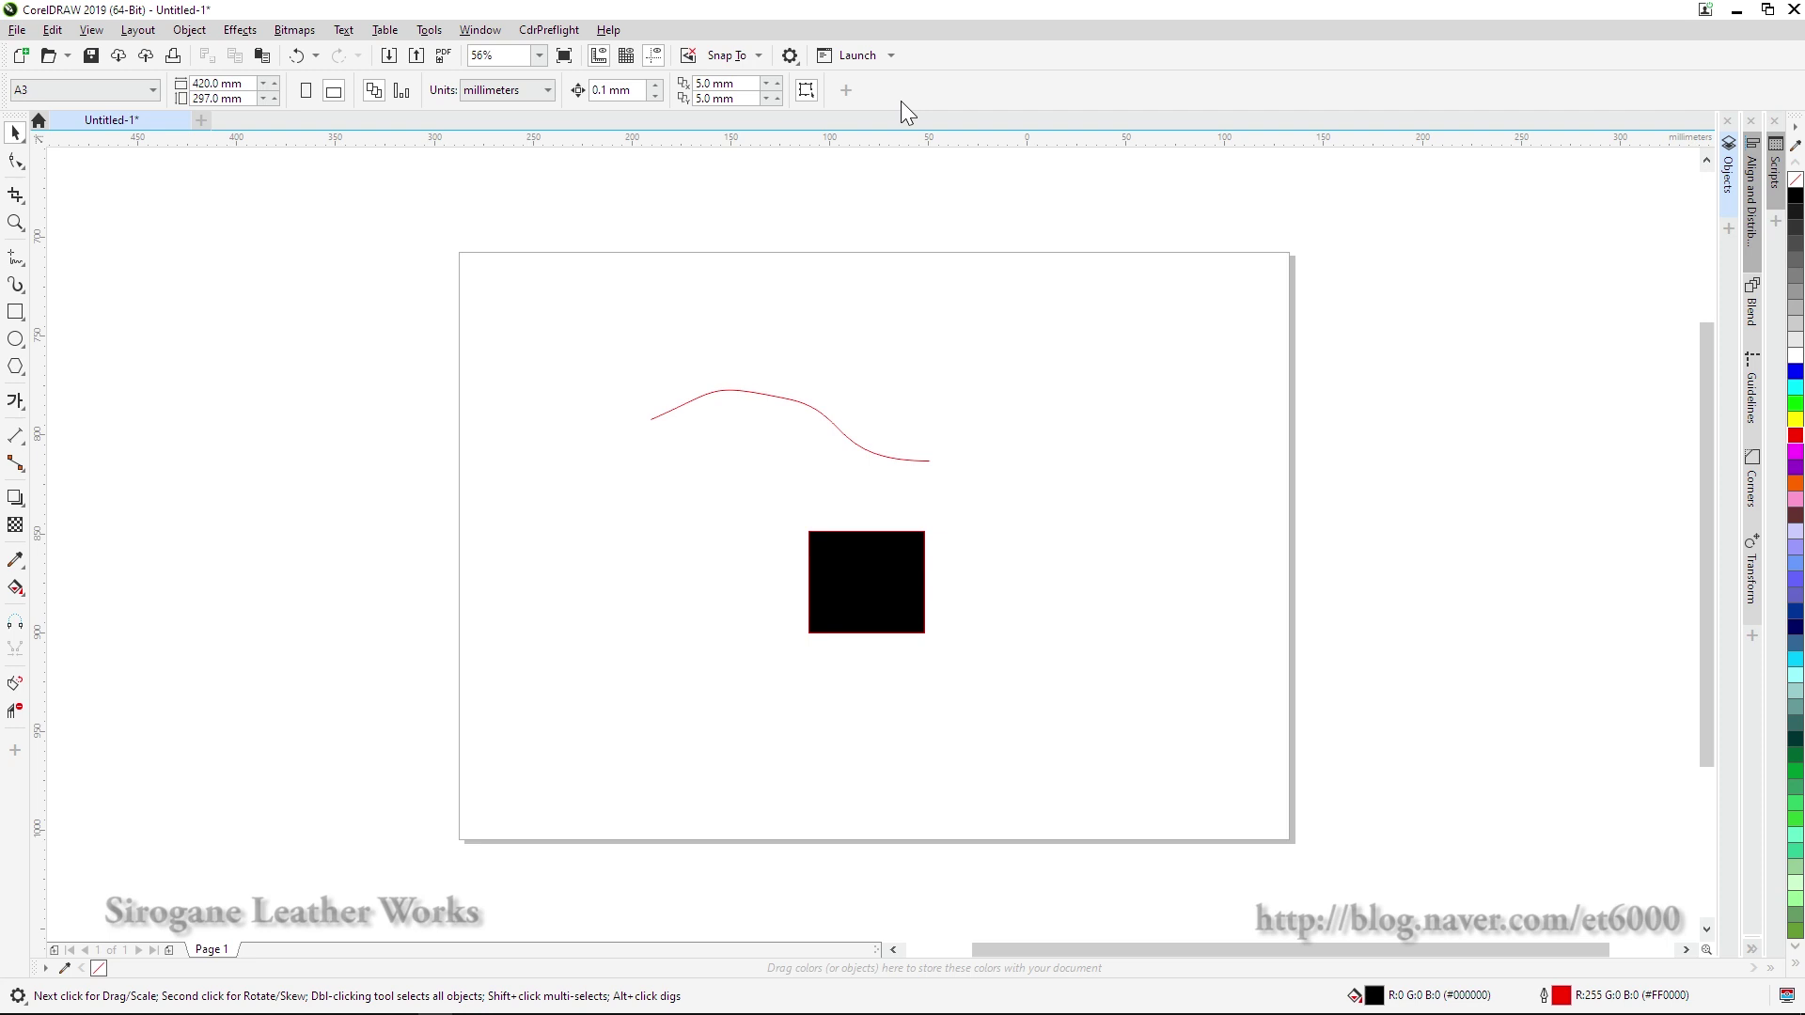
# - View the dialog for opening a drawing and dismiss it without choosing a file
pyautogui.click(48, 53)
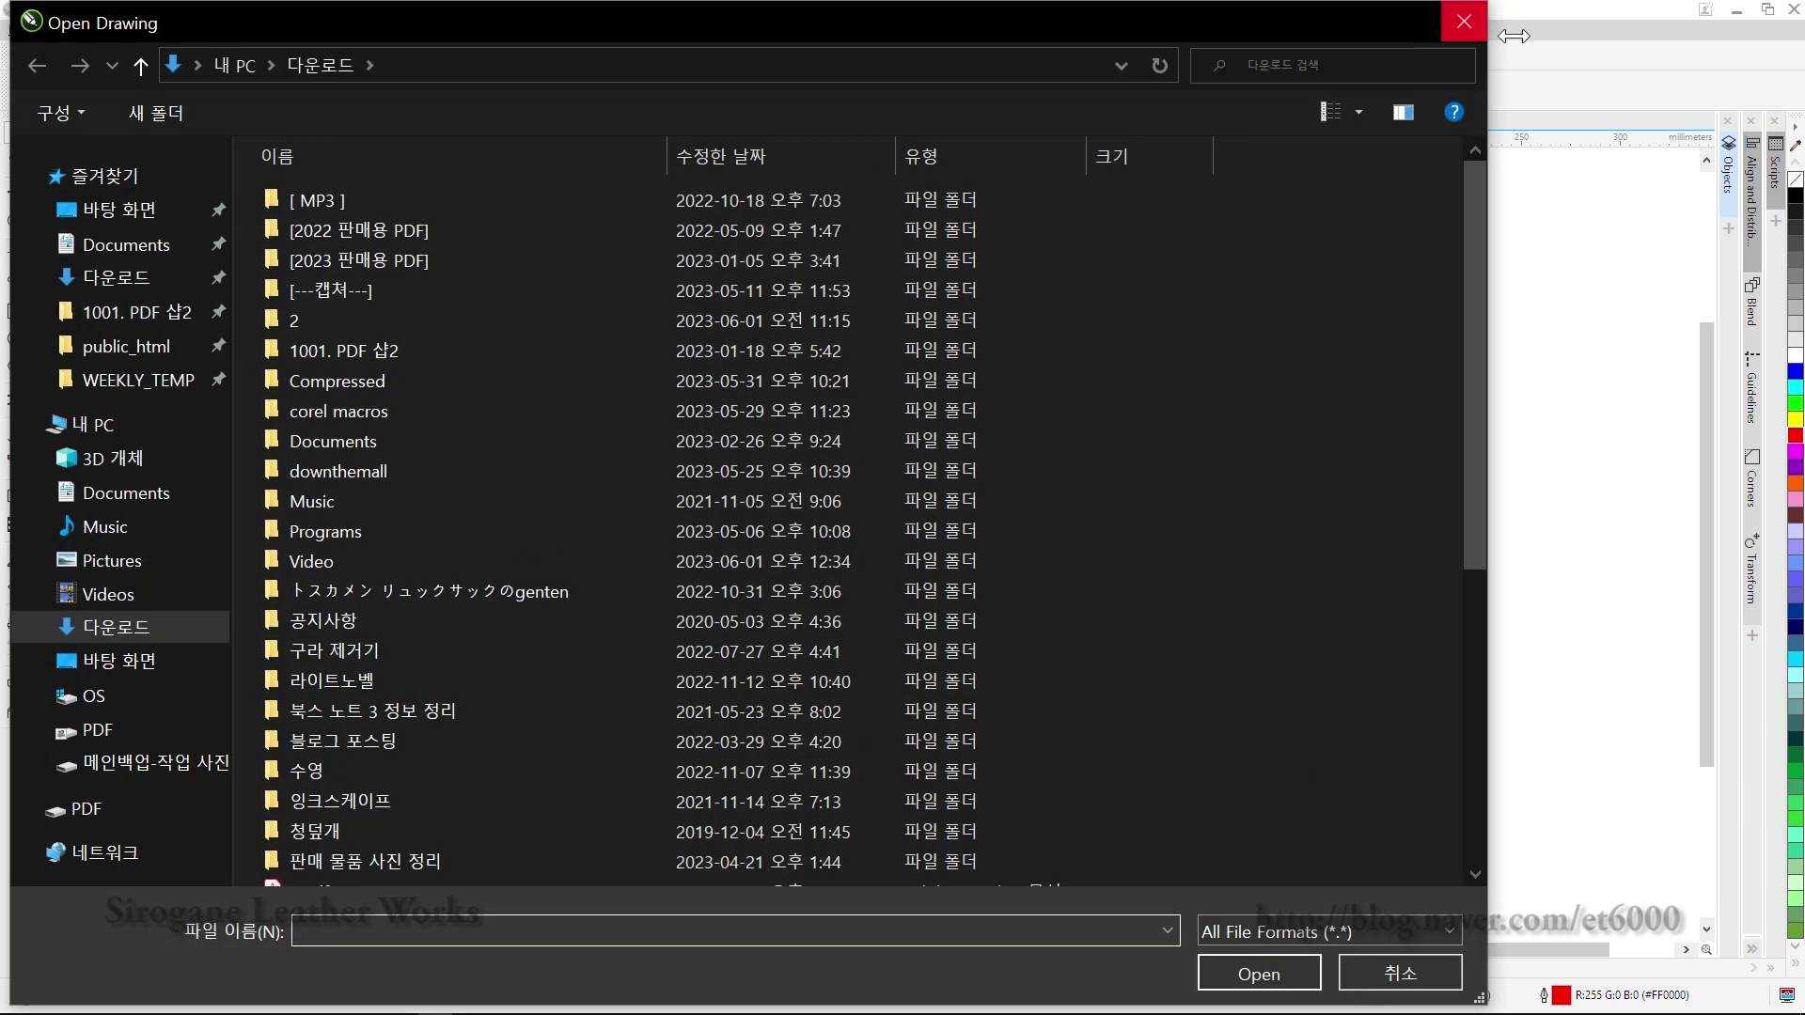
pyautogui.click(1479, 17)
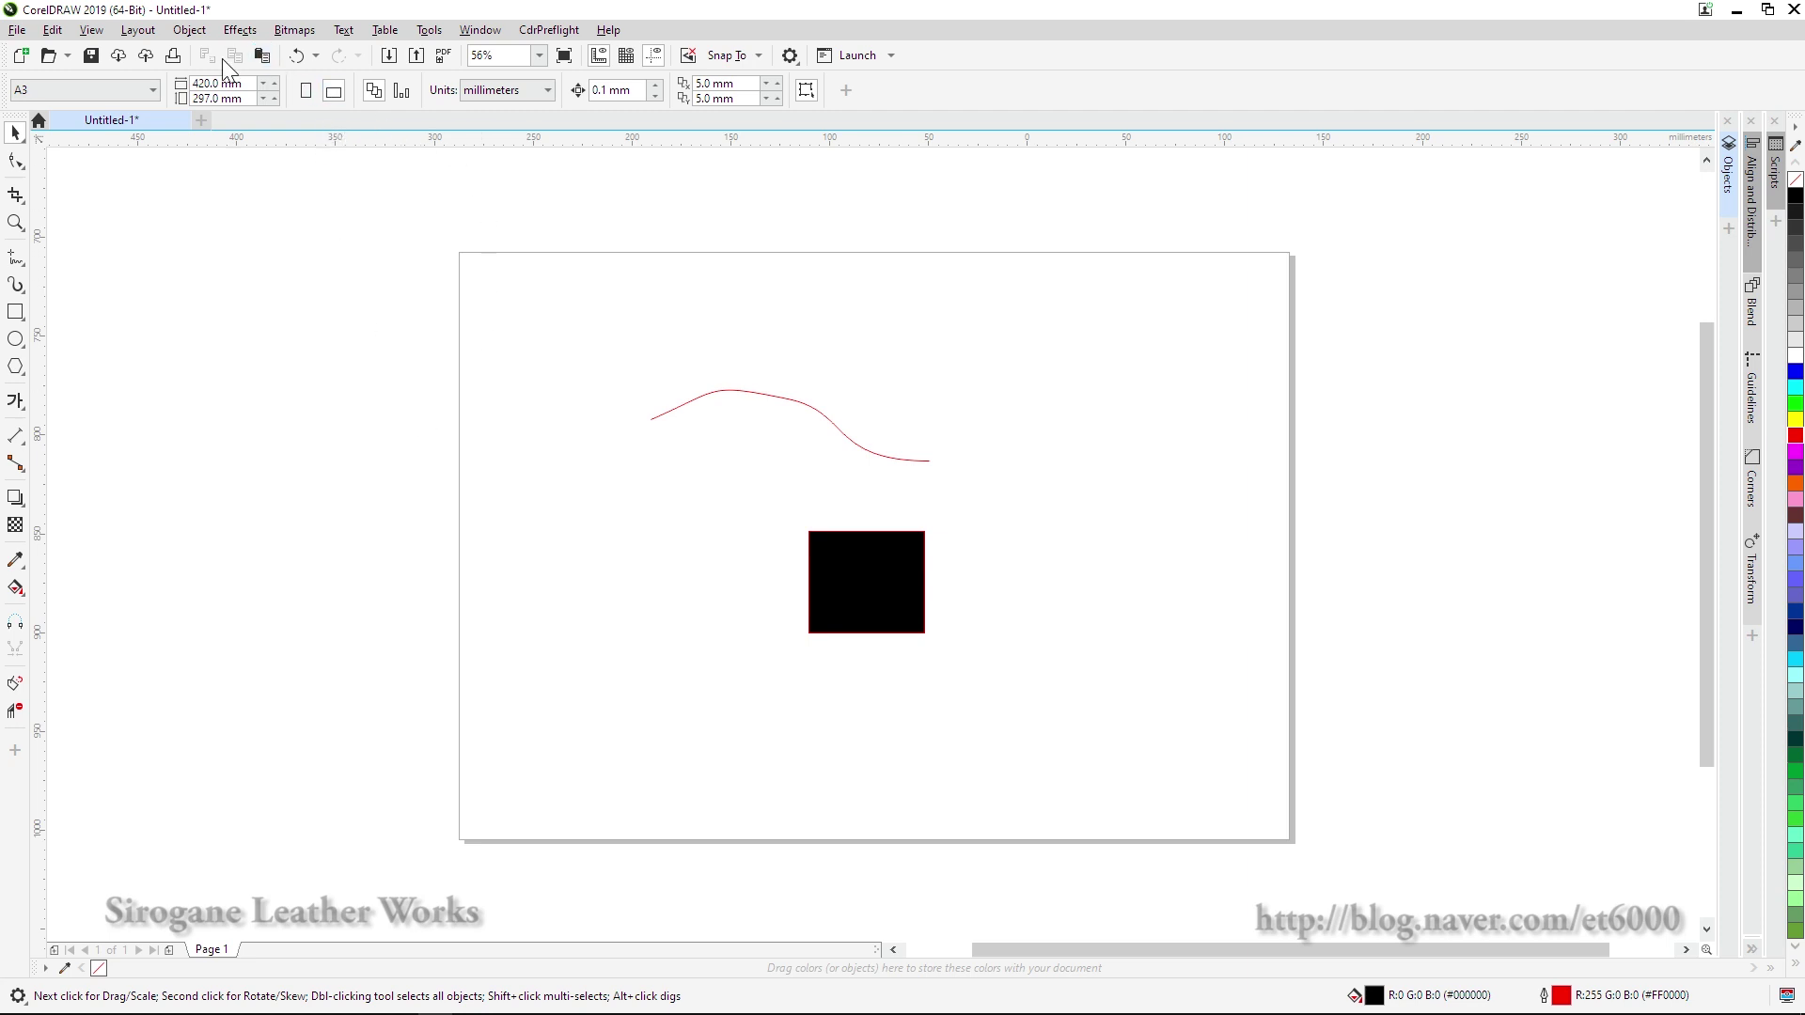
# - Examine the context commands available for the freehand curve, and deselect the curve without applying any
pyautogui.click(795, 403)
pyautogui.rightClick(797, 403)
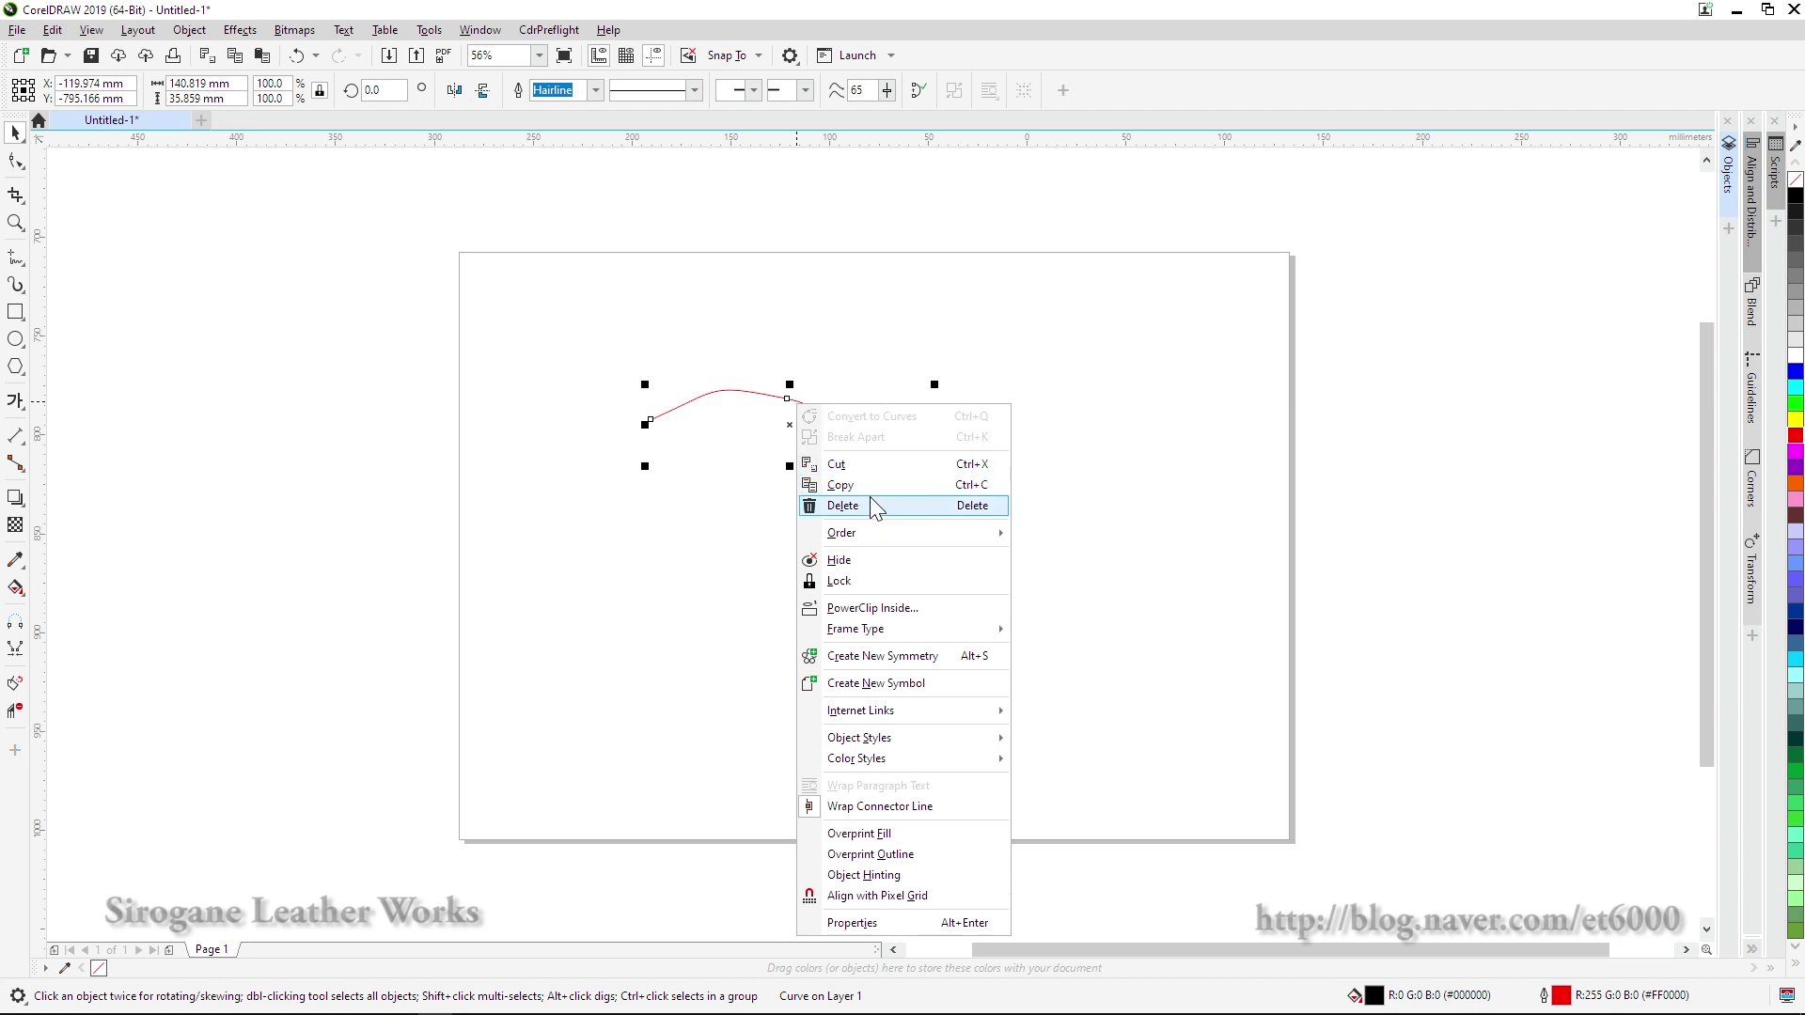
pyautogui.click(1093, 418)
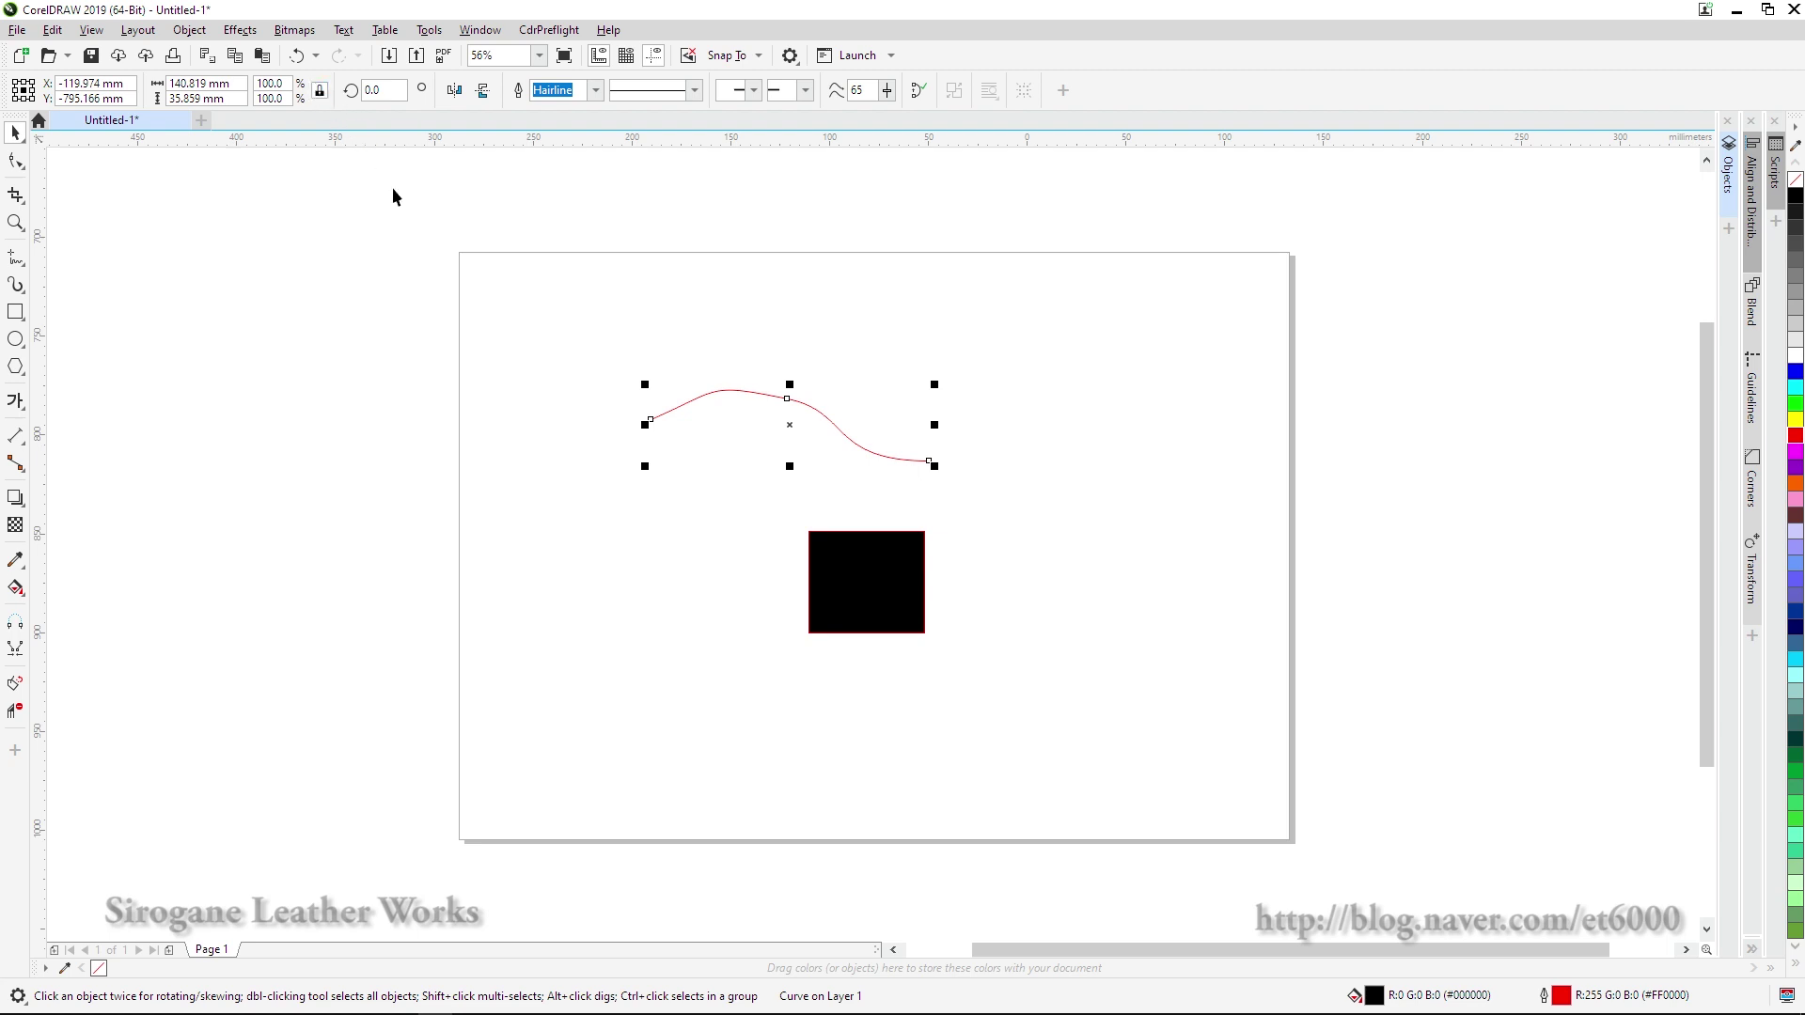
pyautogui.click(636, 333)
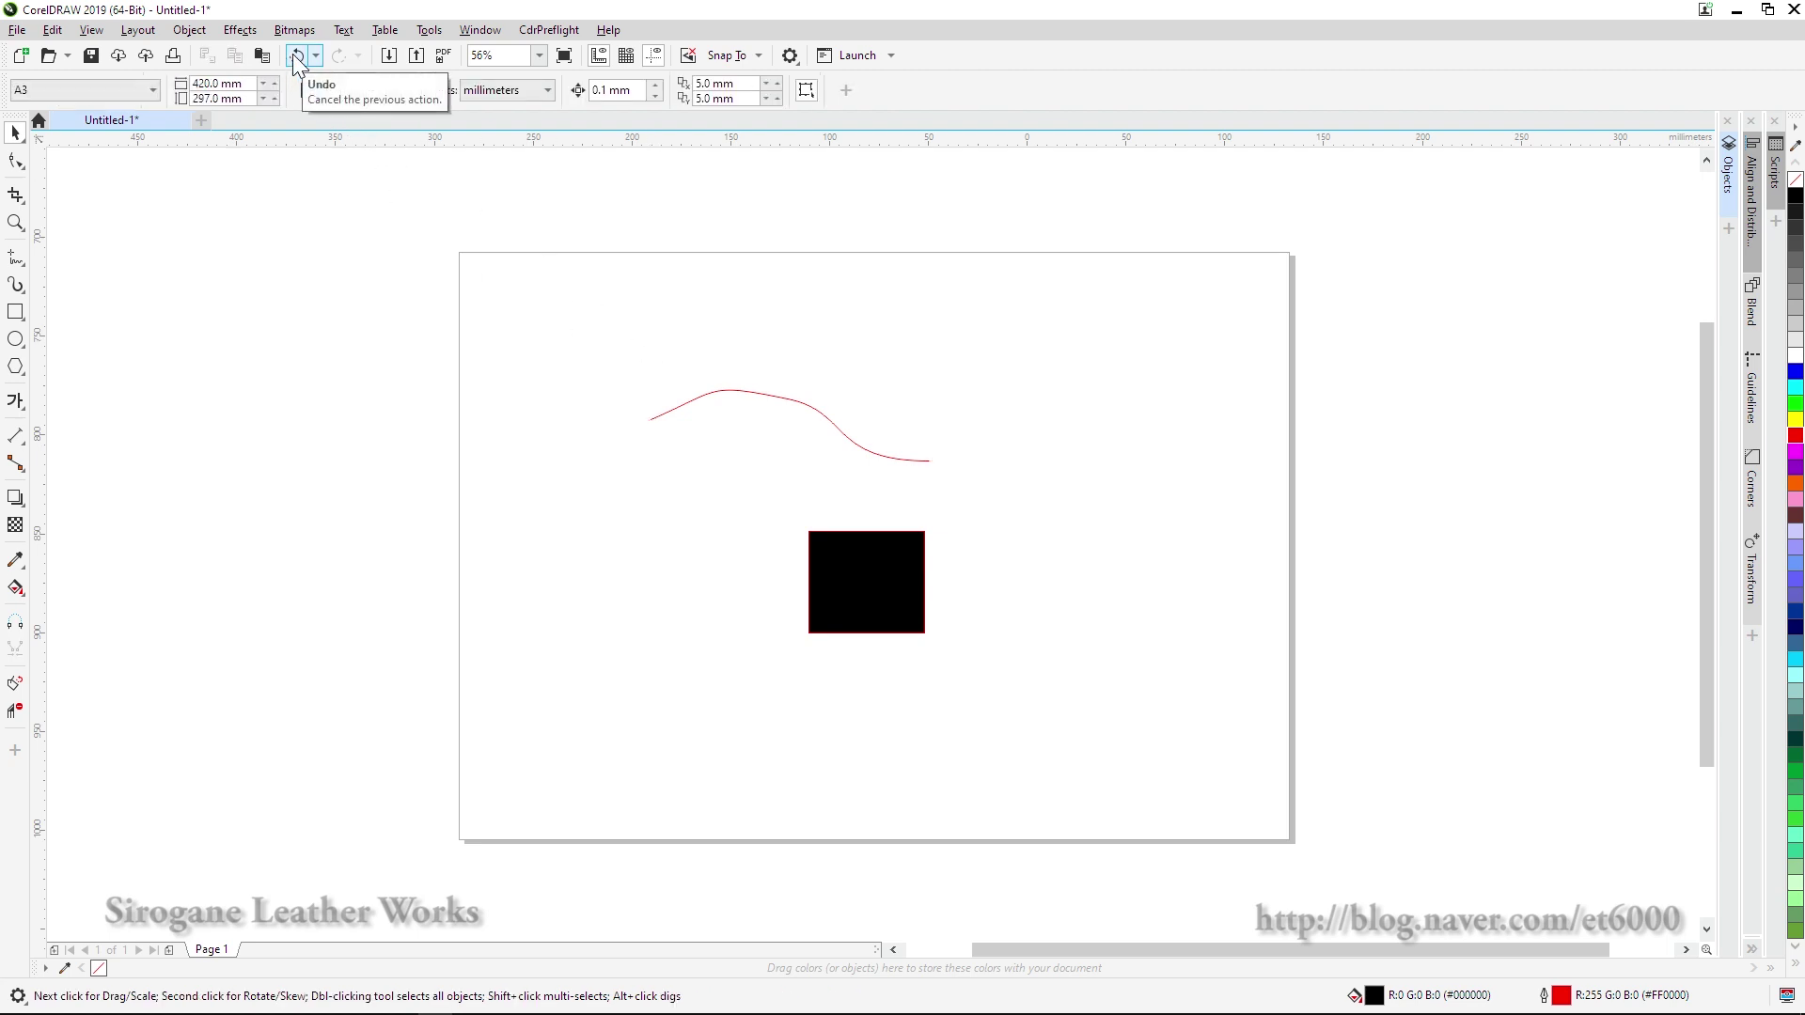
# - Move the red freehand curve about 92 mm to the left and 82 mm down, beside the black rectangle
pyautogui.click(820, 410)
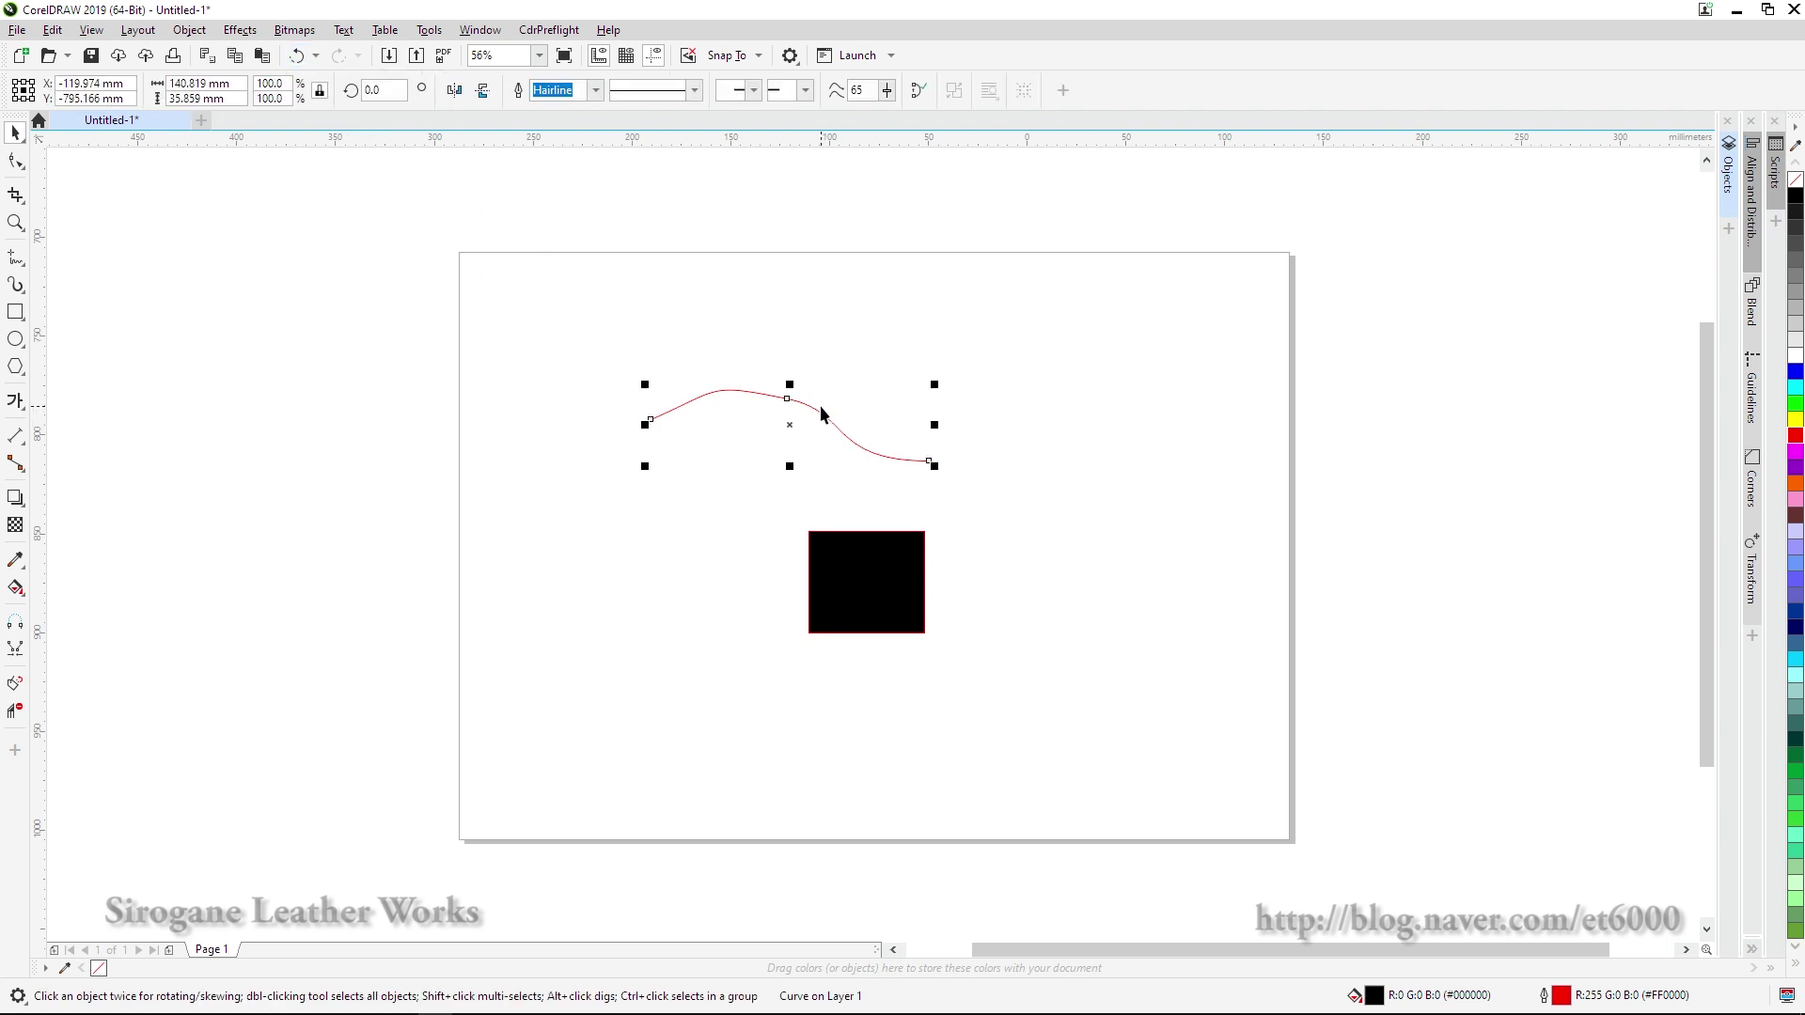
pyautogui.moveTo(819, 409); pyautogui.dragTo(637, 571)
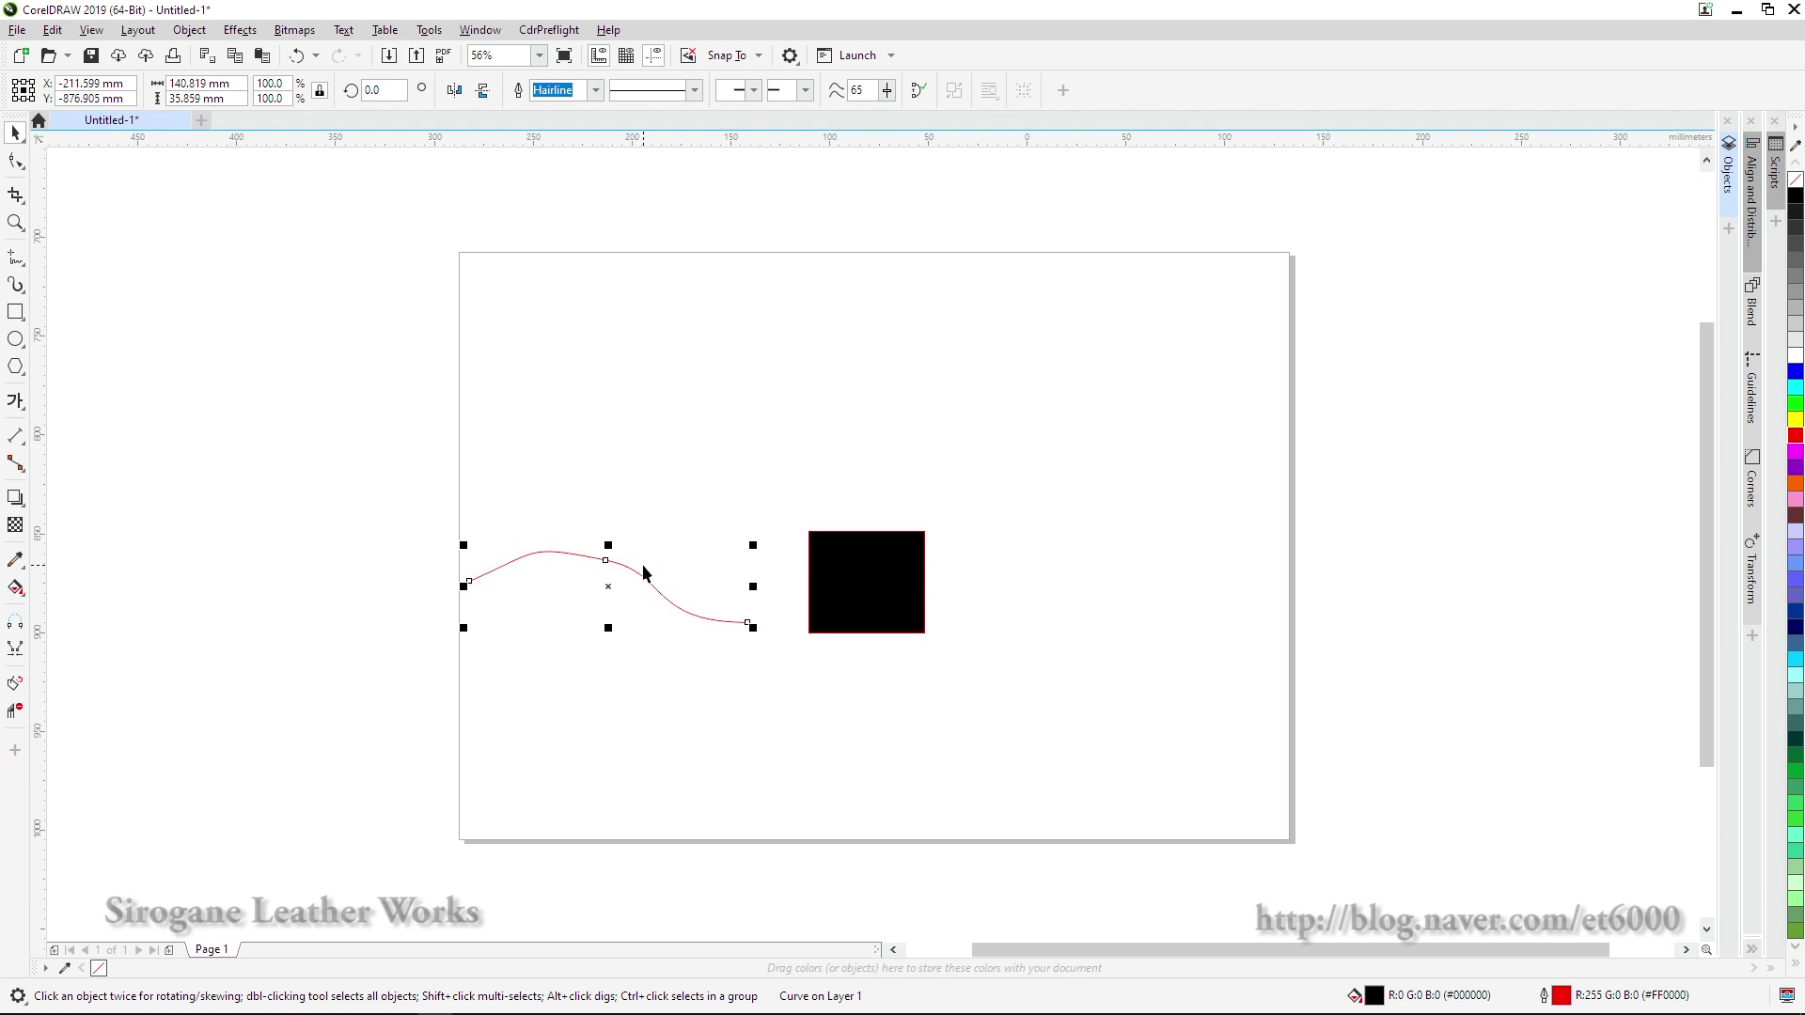
# - Undo the freehand curve's move, and try undo and redo on the black rectangle's move
pyautogui.click(295, 58)
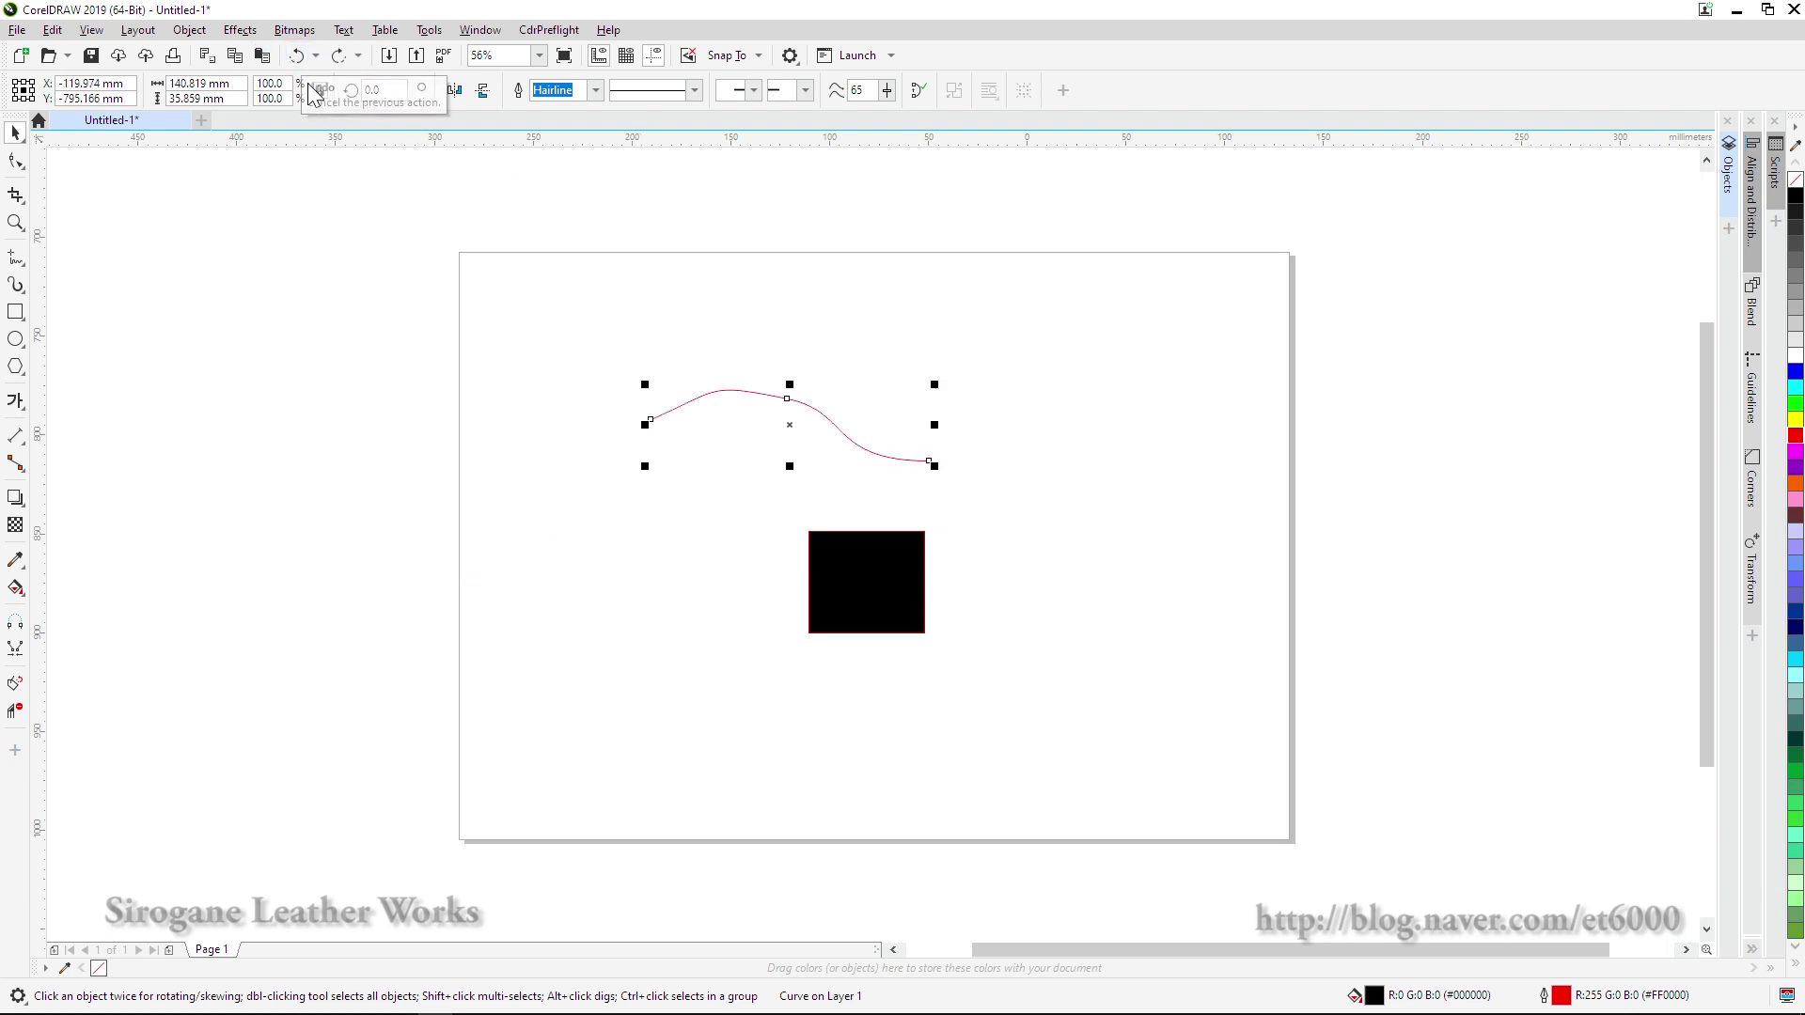
pyautogui.click(712, 619)
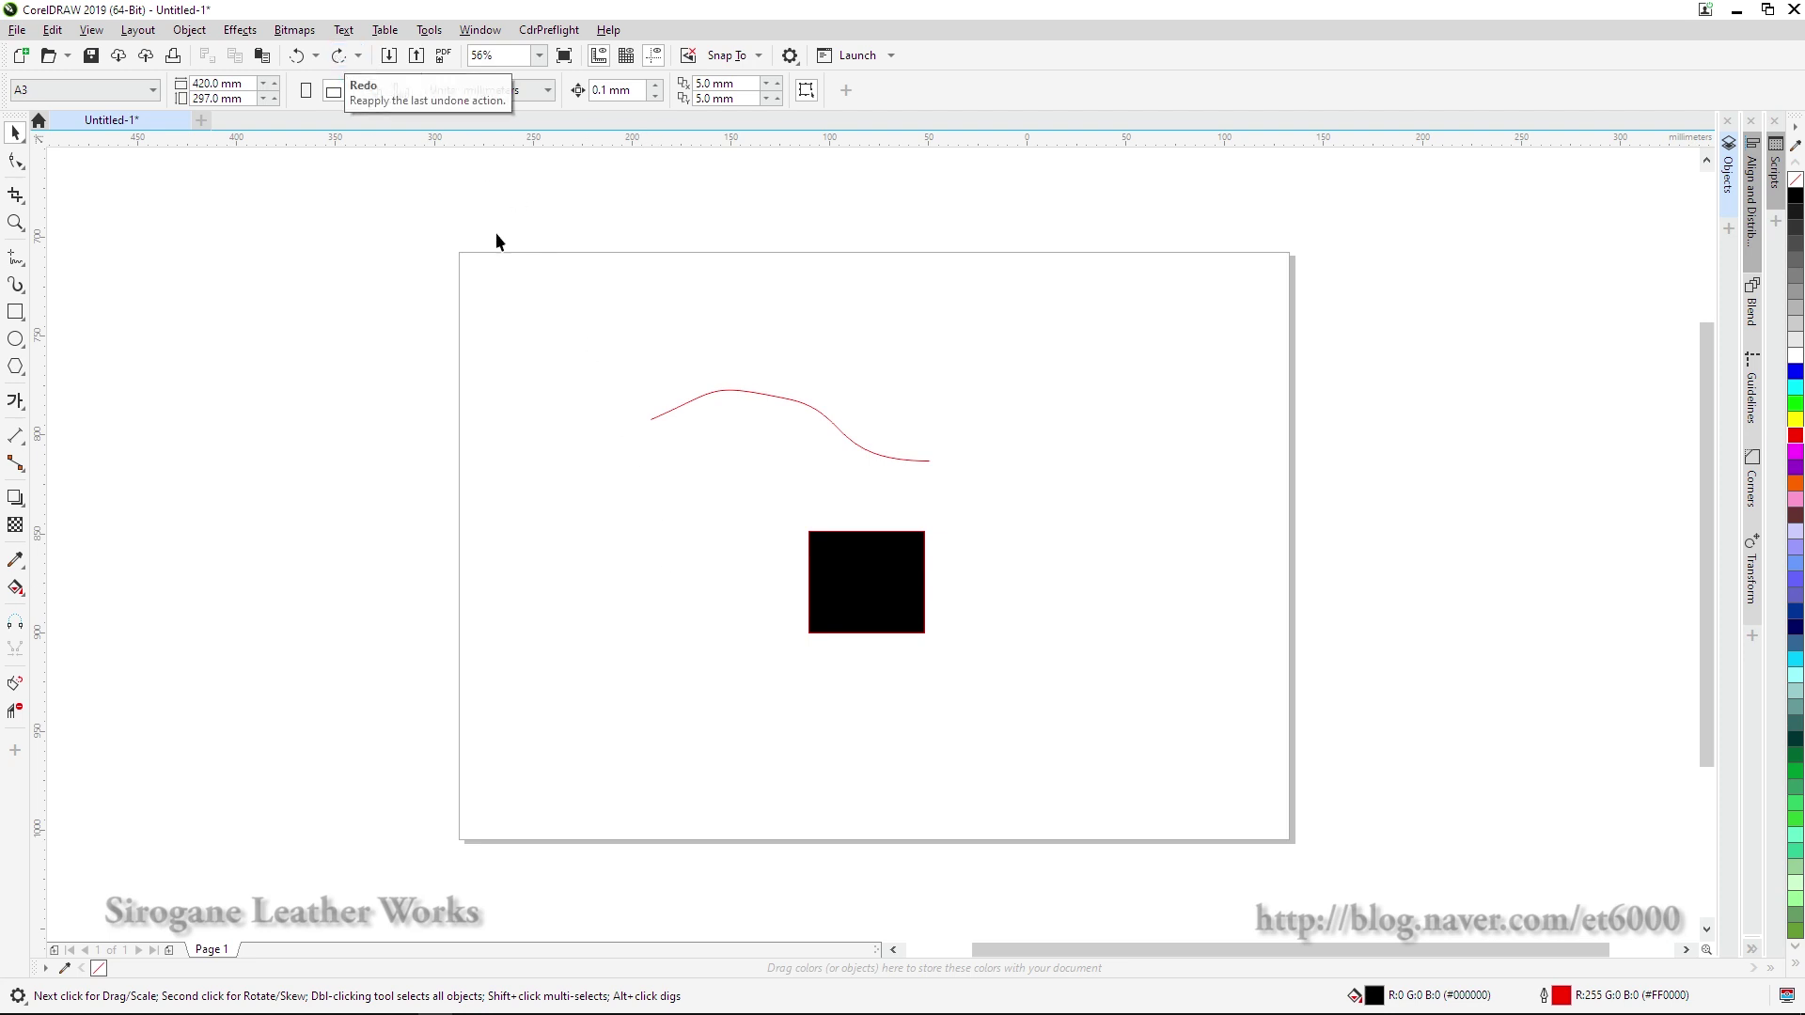
pyautogui.click(770, 400)
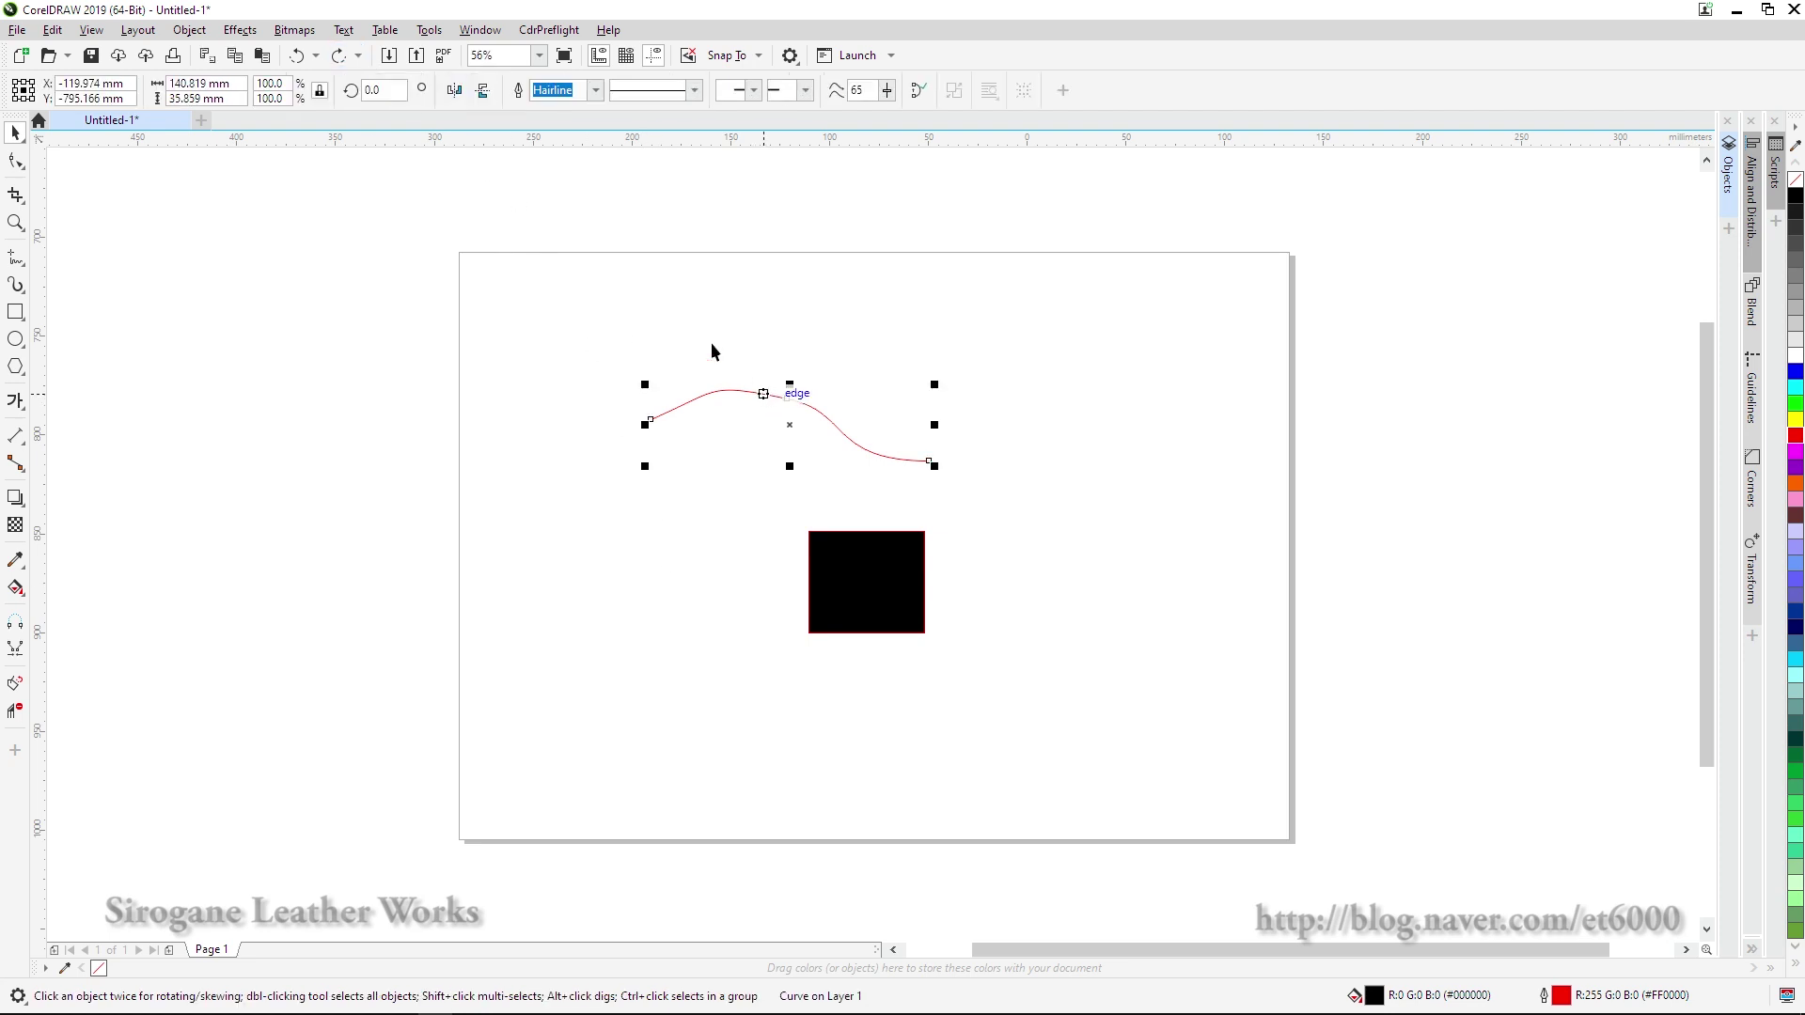
pyautogui.click(297, 59)
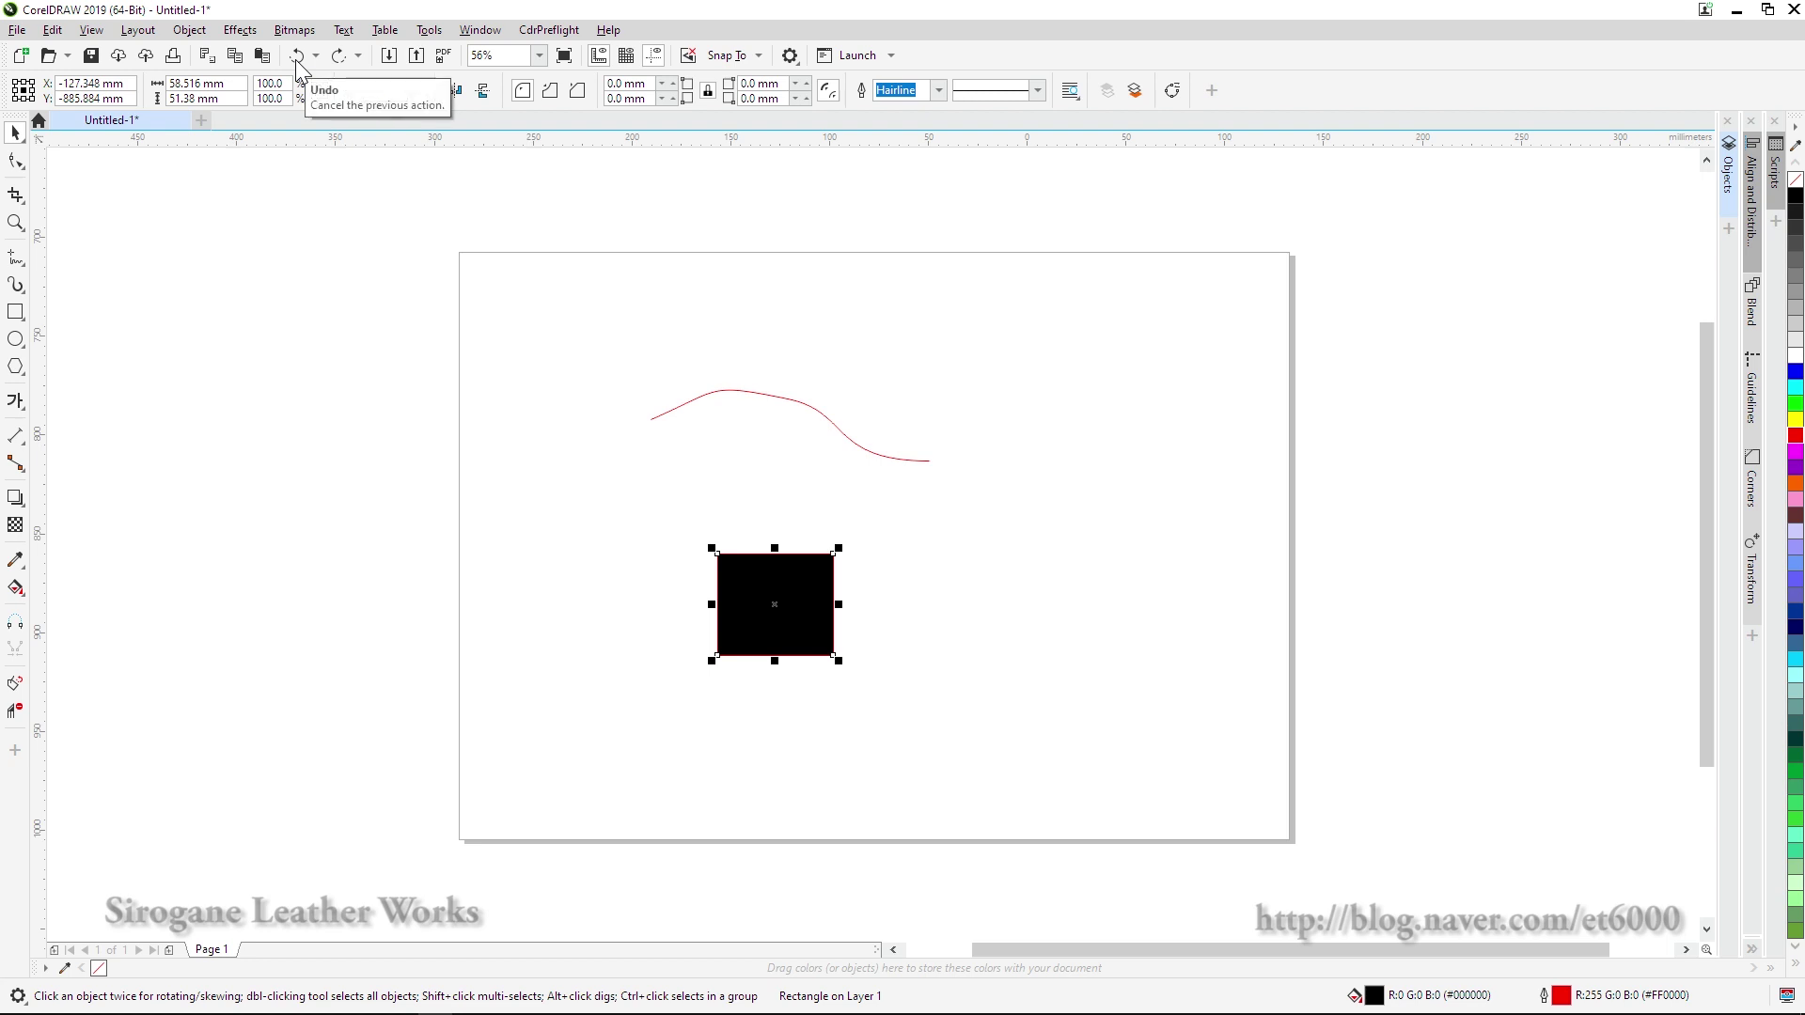
pyautogui.click(340, 58)
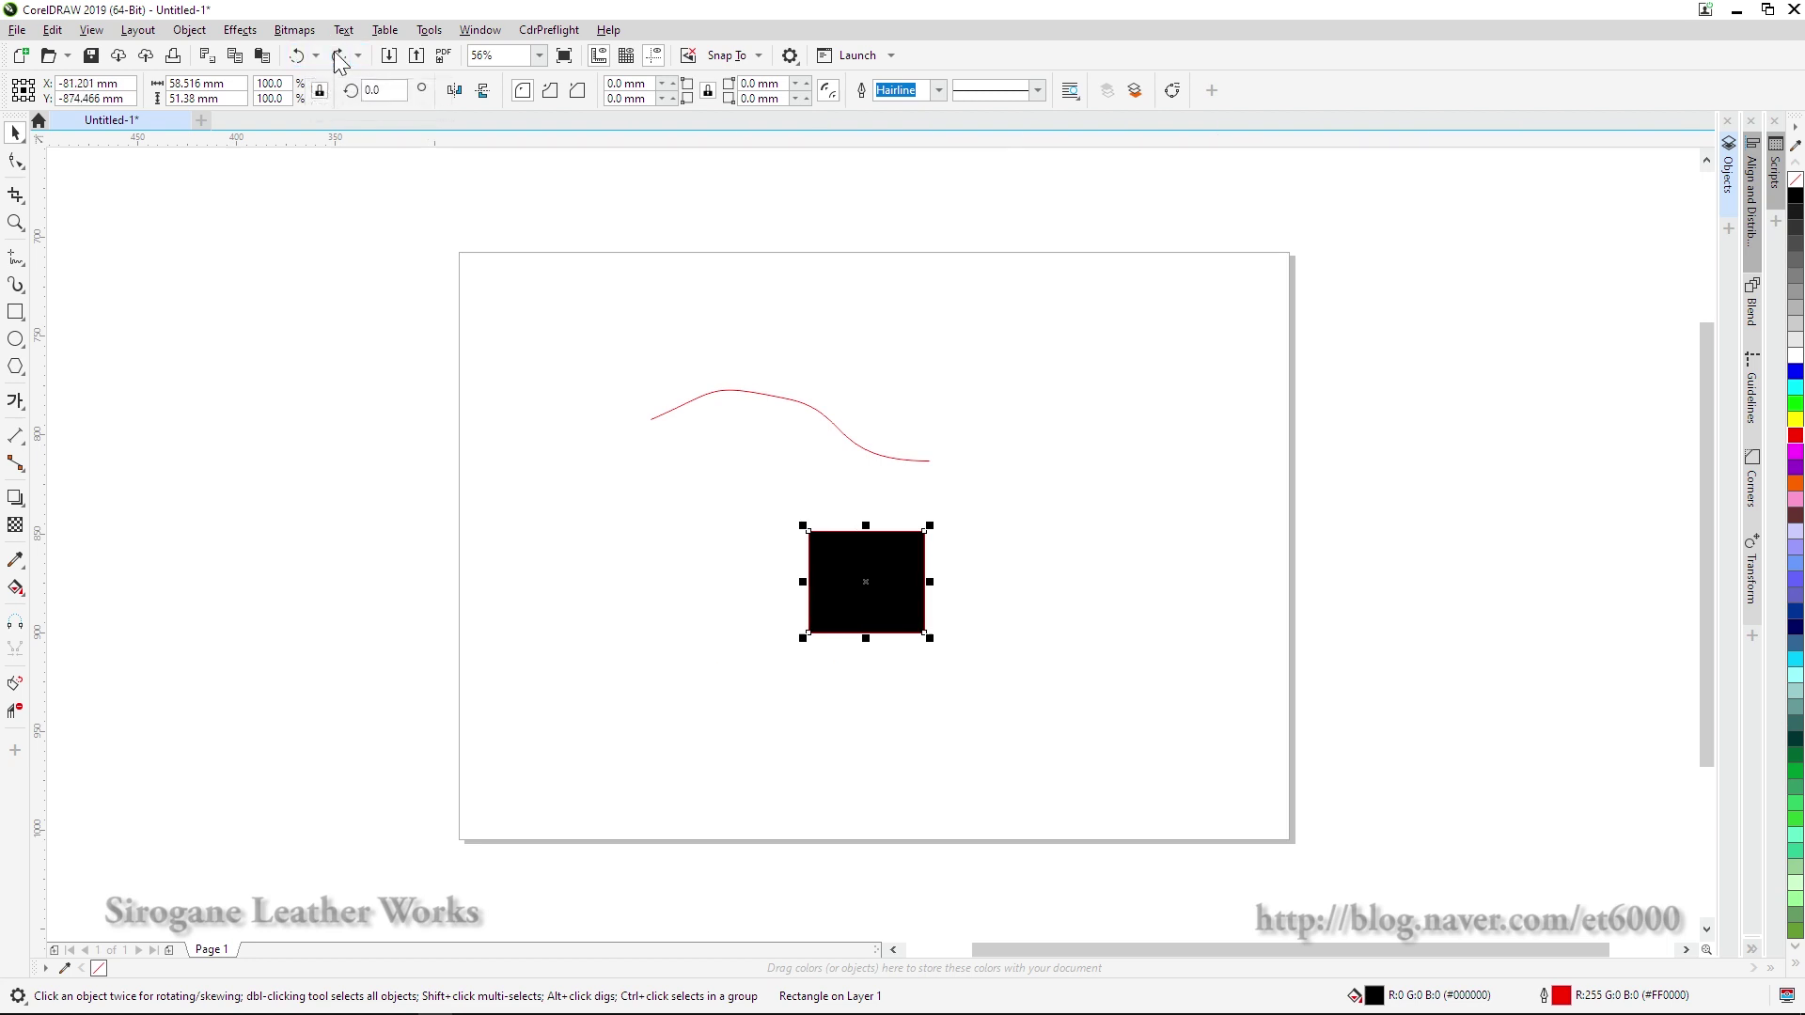
# - Move the freehand curve about 16 mm to the left and 5 mm down
pyautogui.click(663, 496)
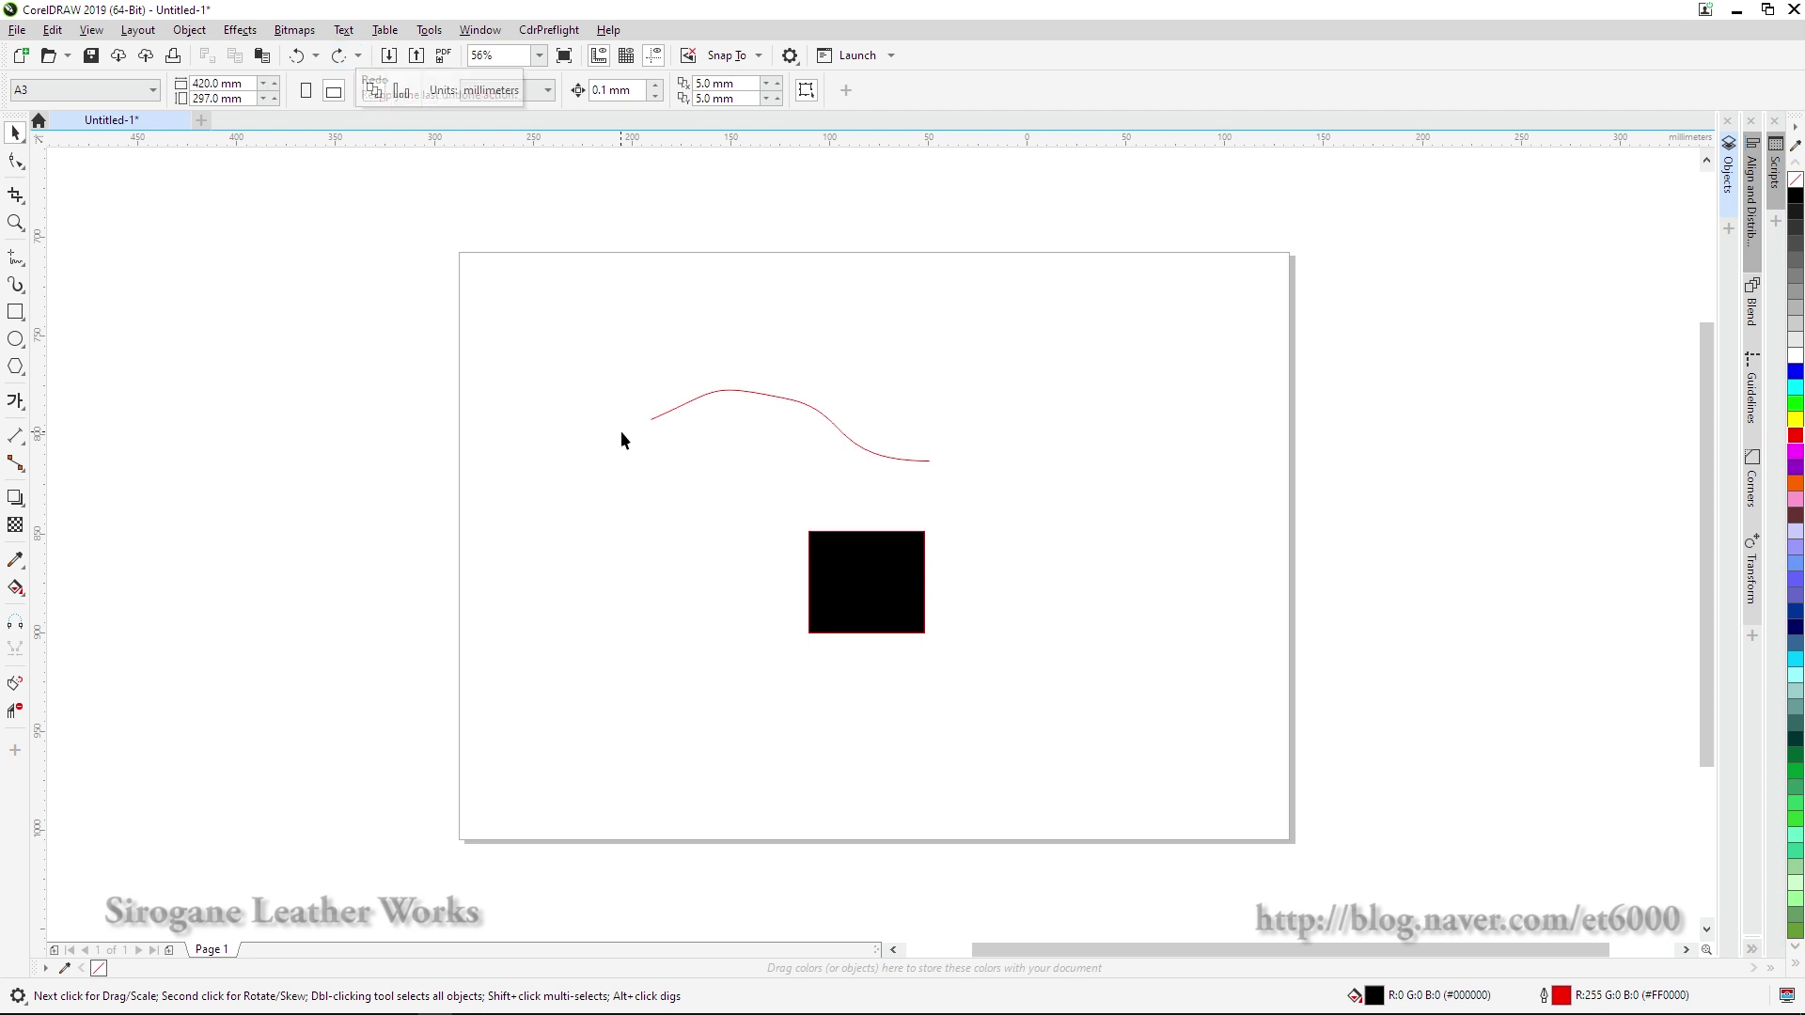
pyautogui.click(720, 391)
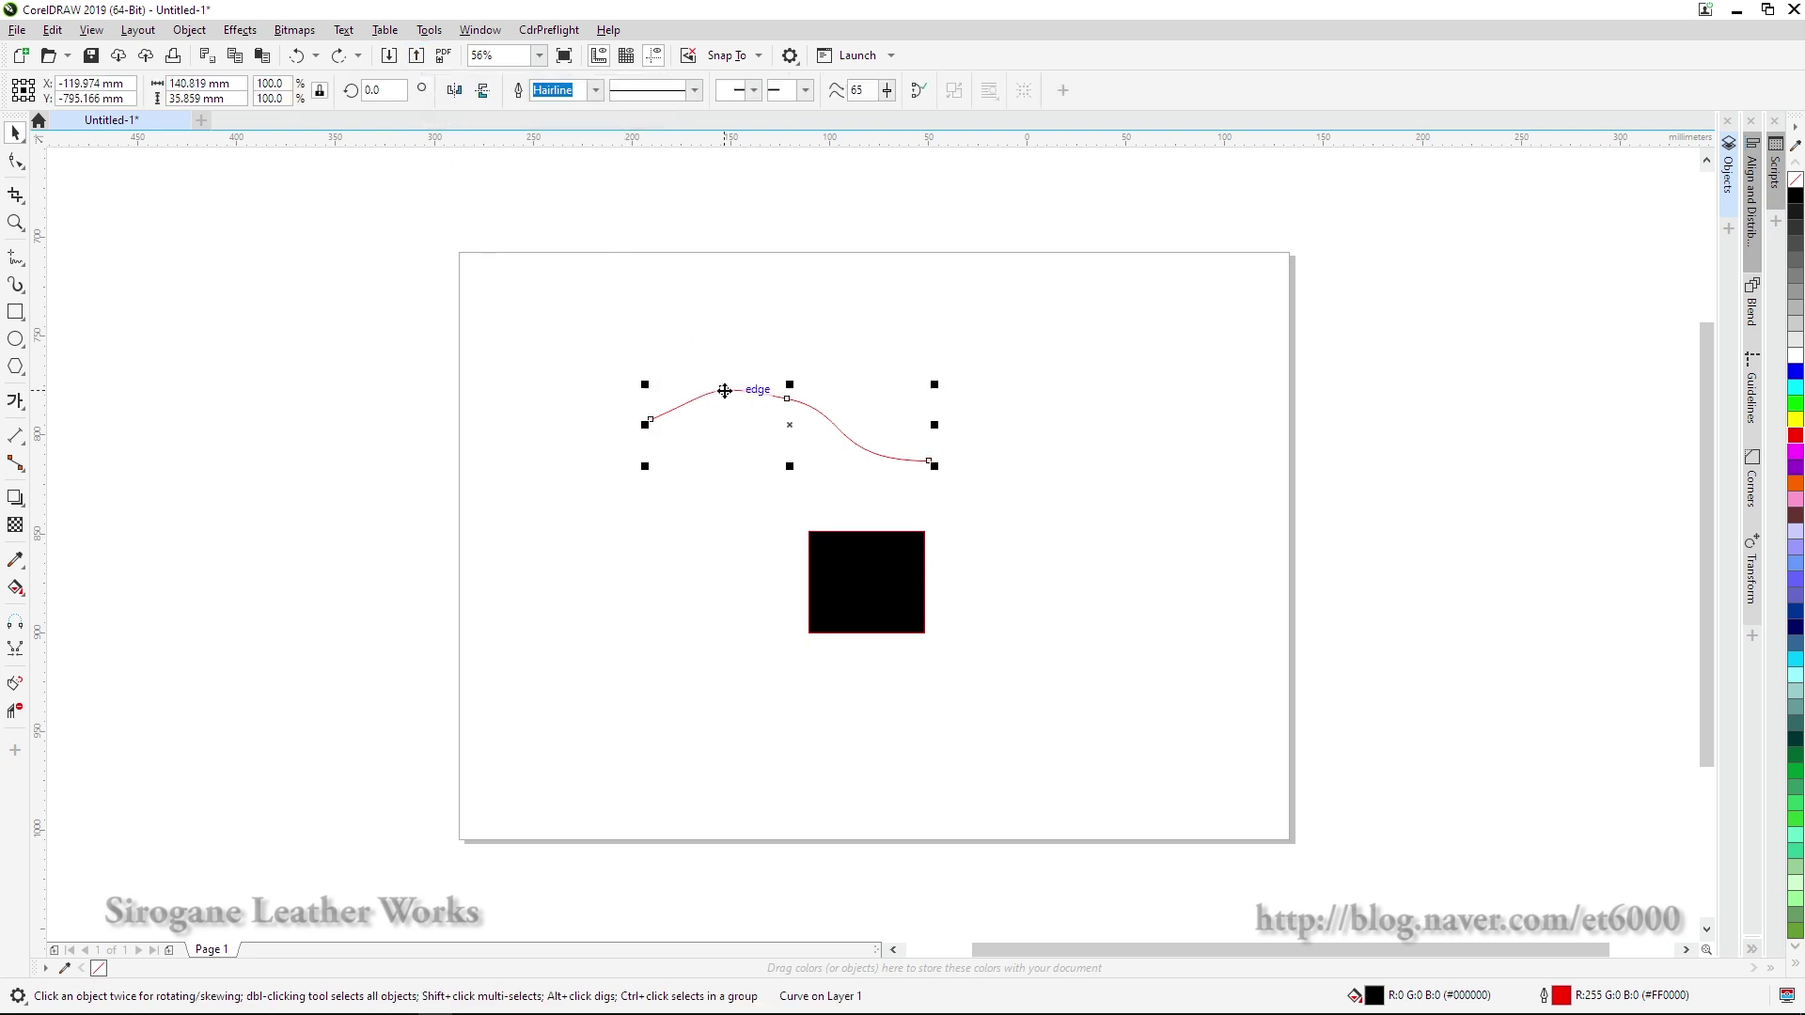
pyautogui.moveTo(725, 391); pyautogui.dragTo(694, 401)
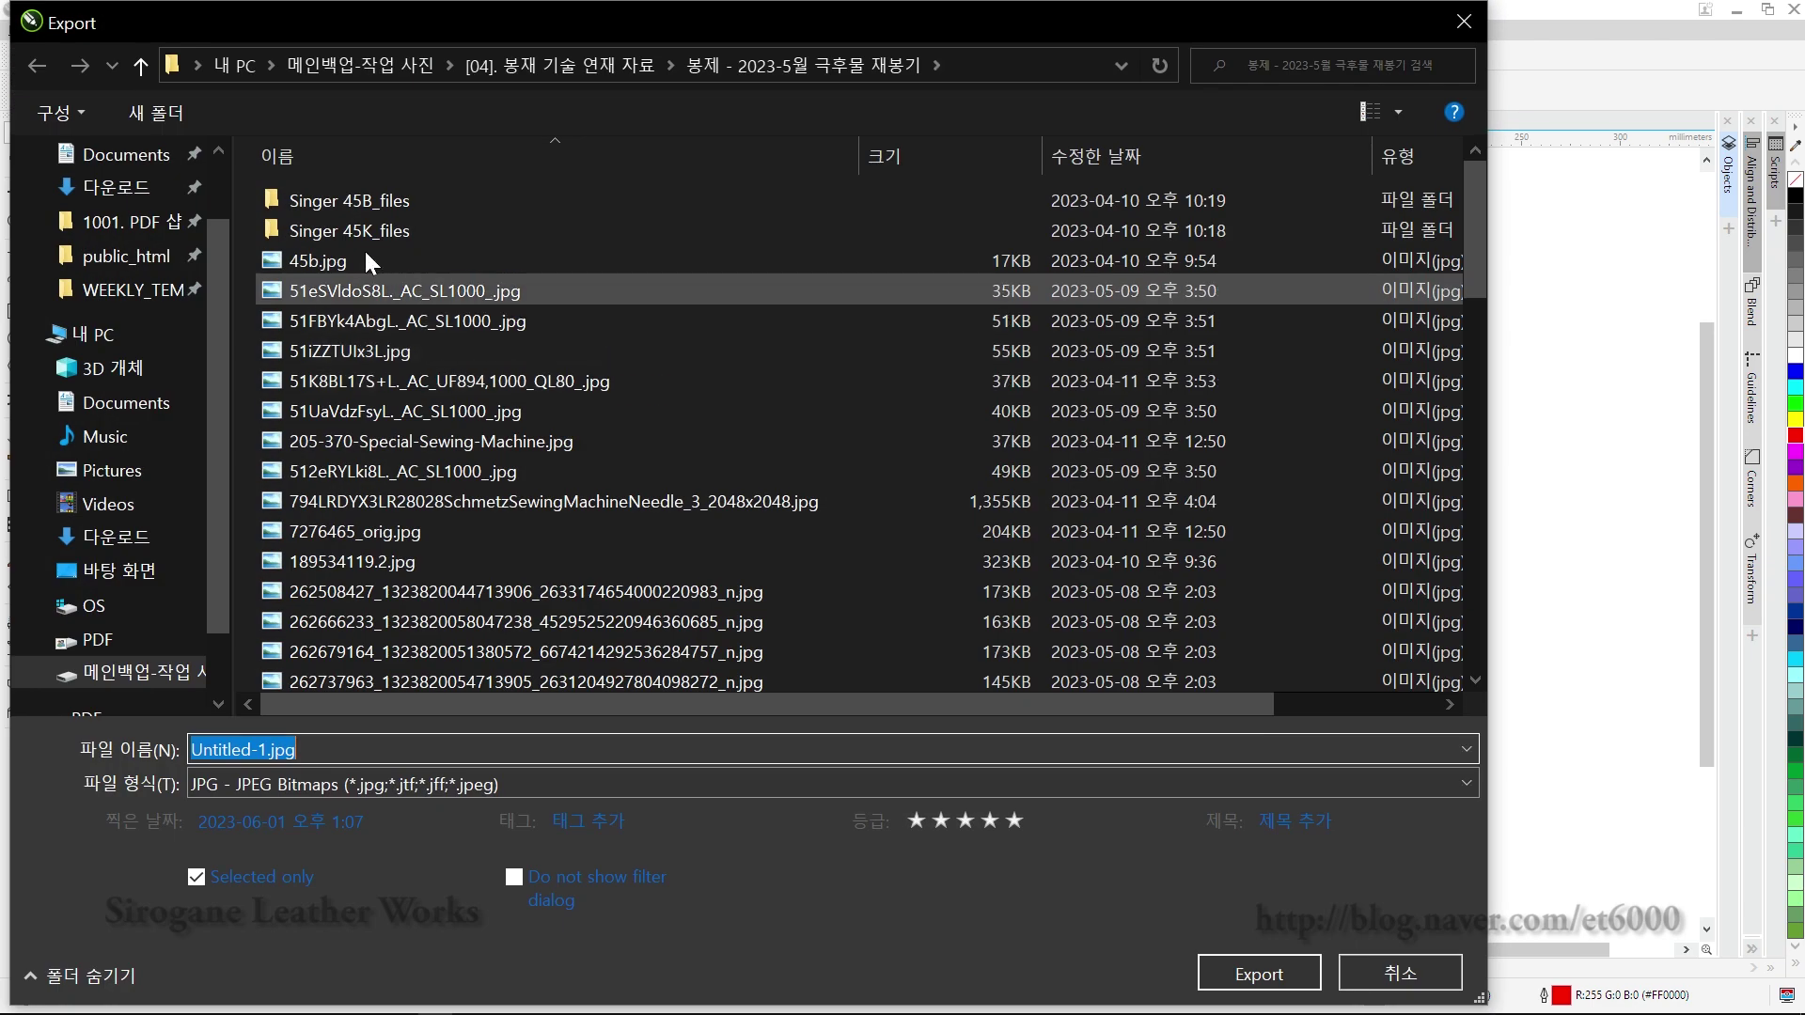
# - View the Documents folder in the Export dialog, cancel without exporting, and leave no object selected
pyautogui.click(141, 171)
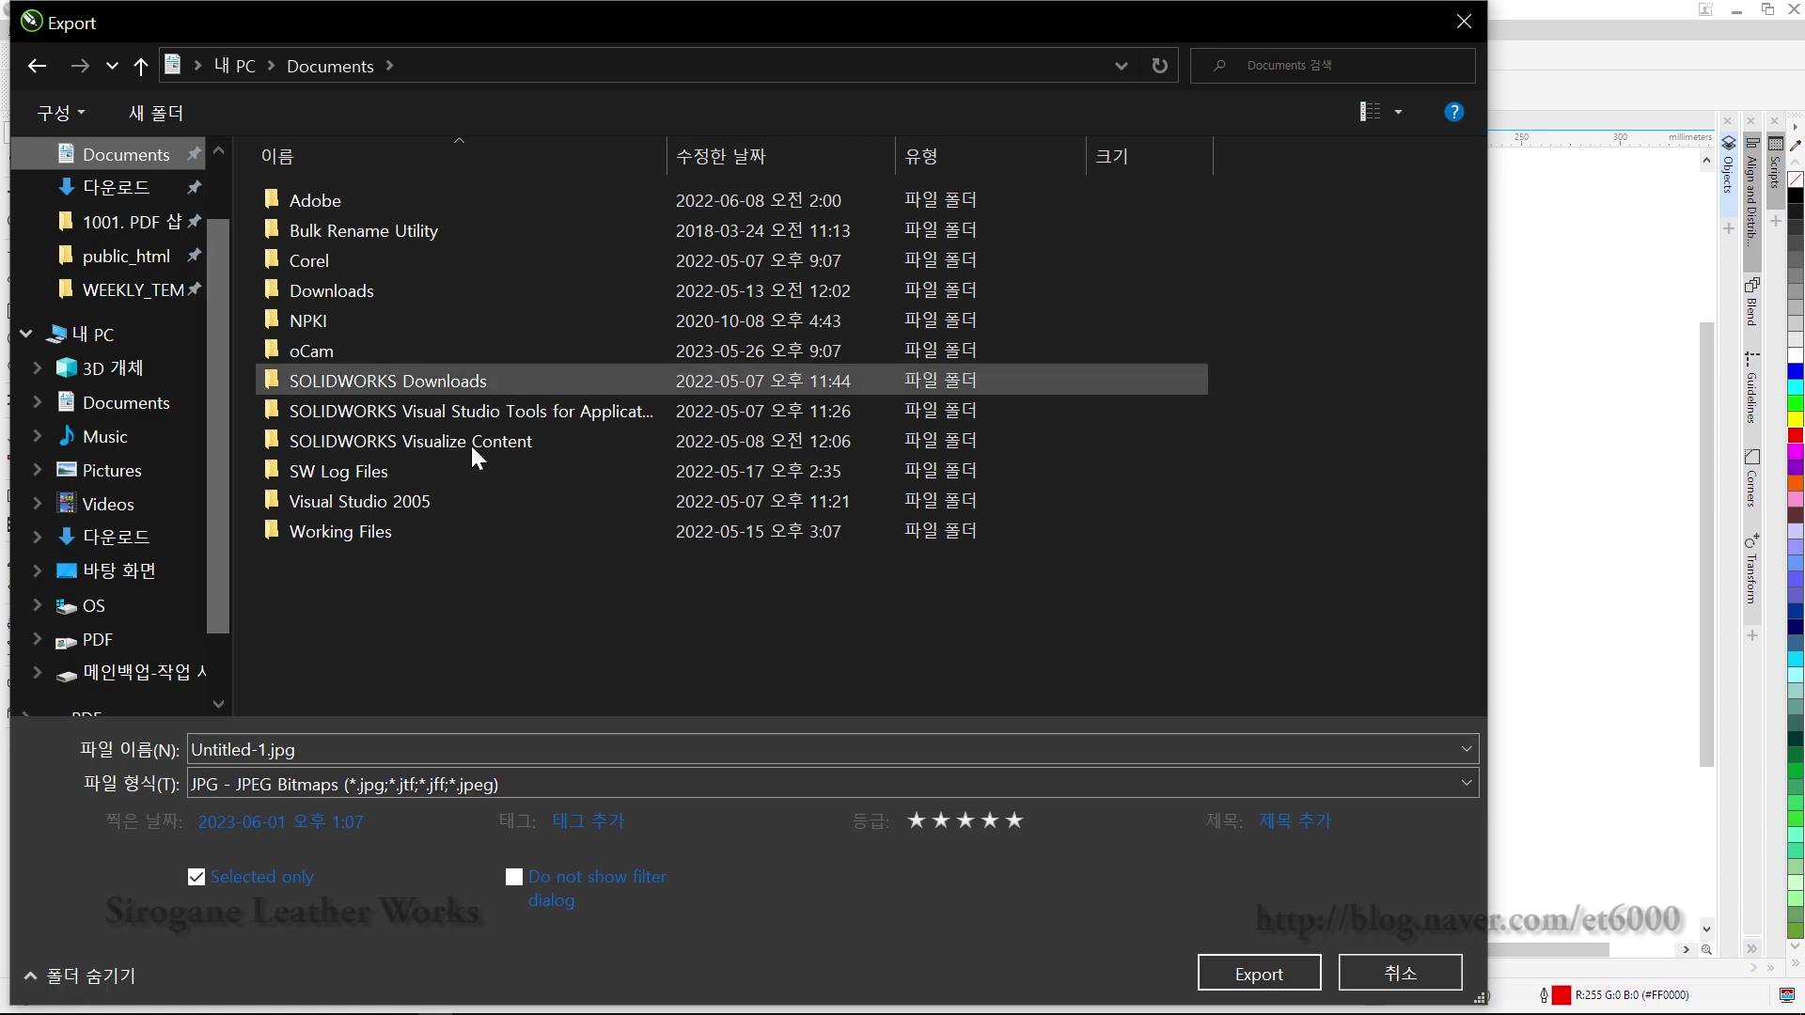
pyautogui.click(1412, 982)
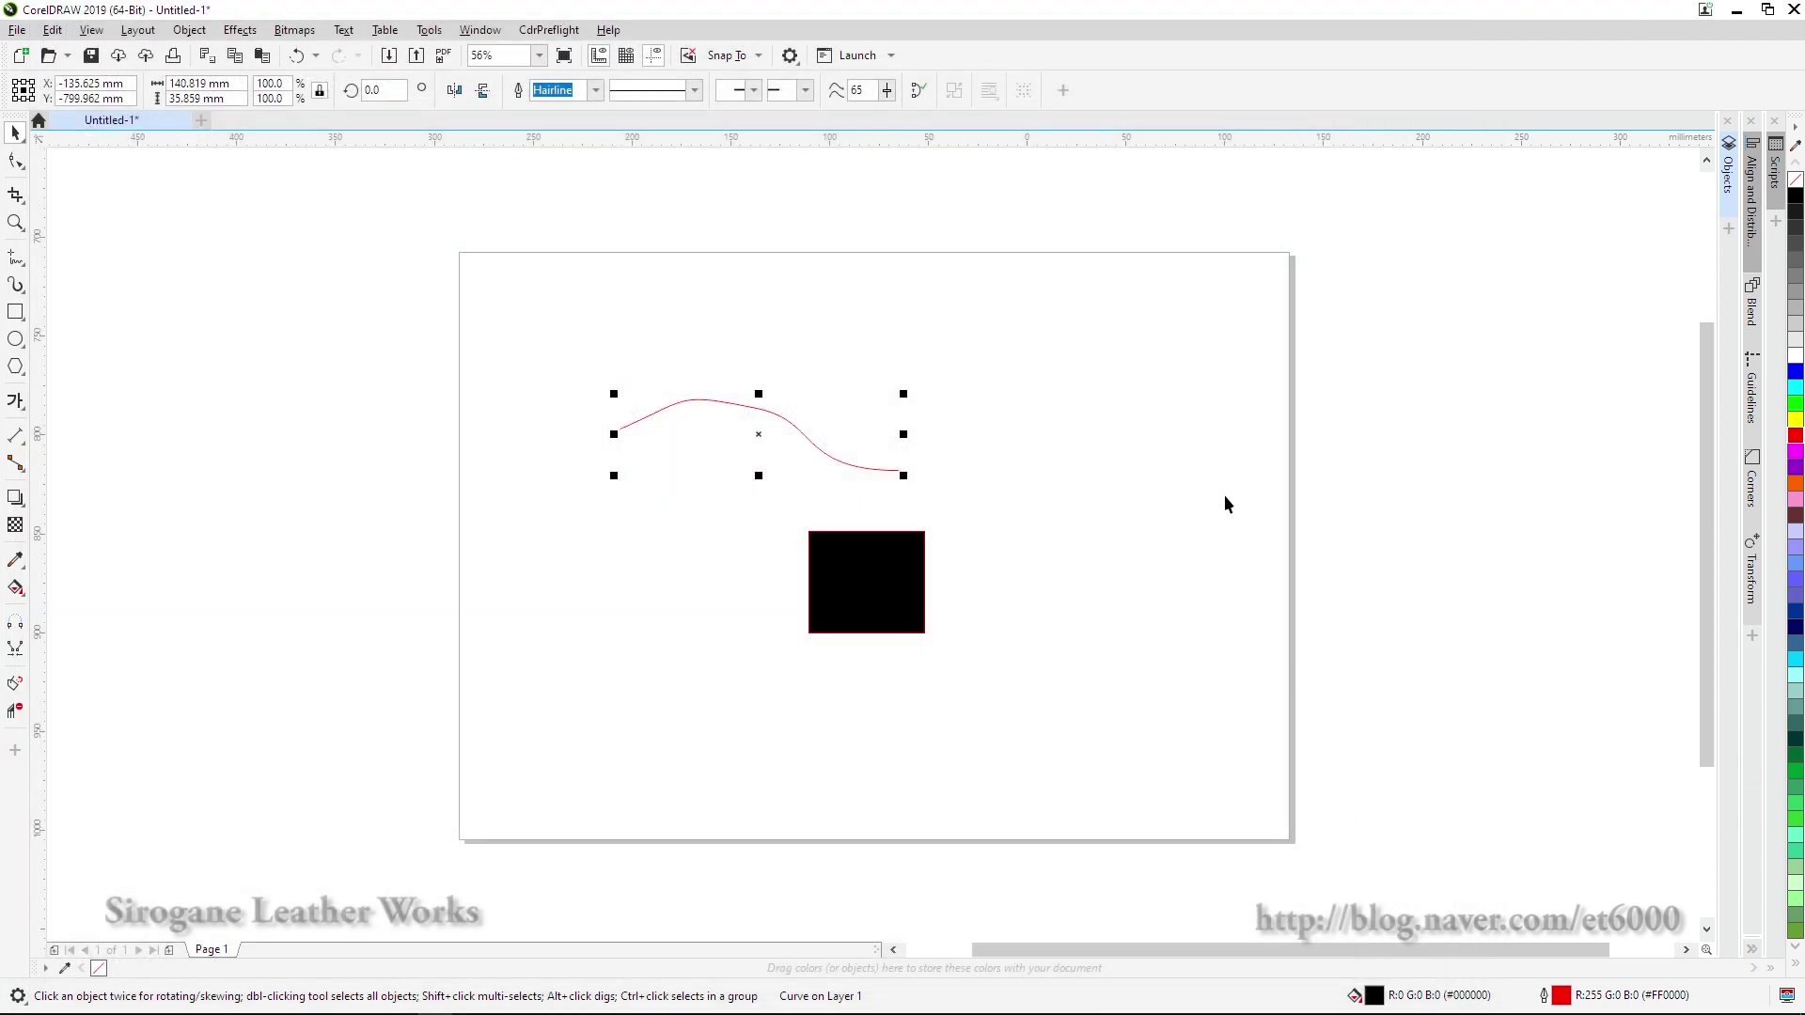
pyautogui.click(1055, 470)
pyautogui.click(883, 593)
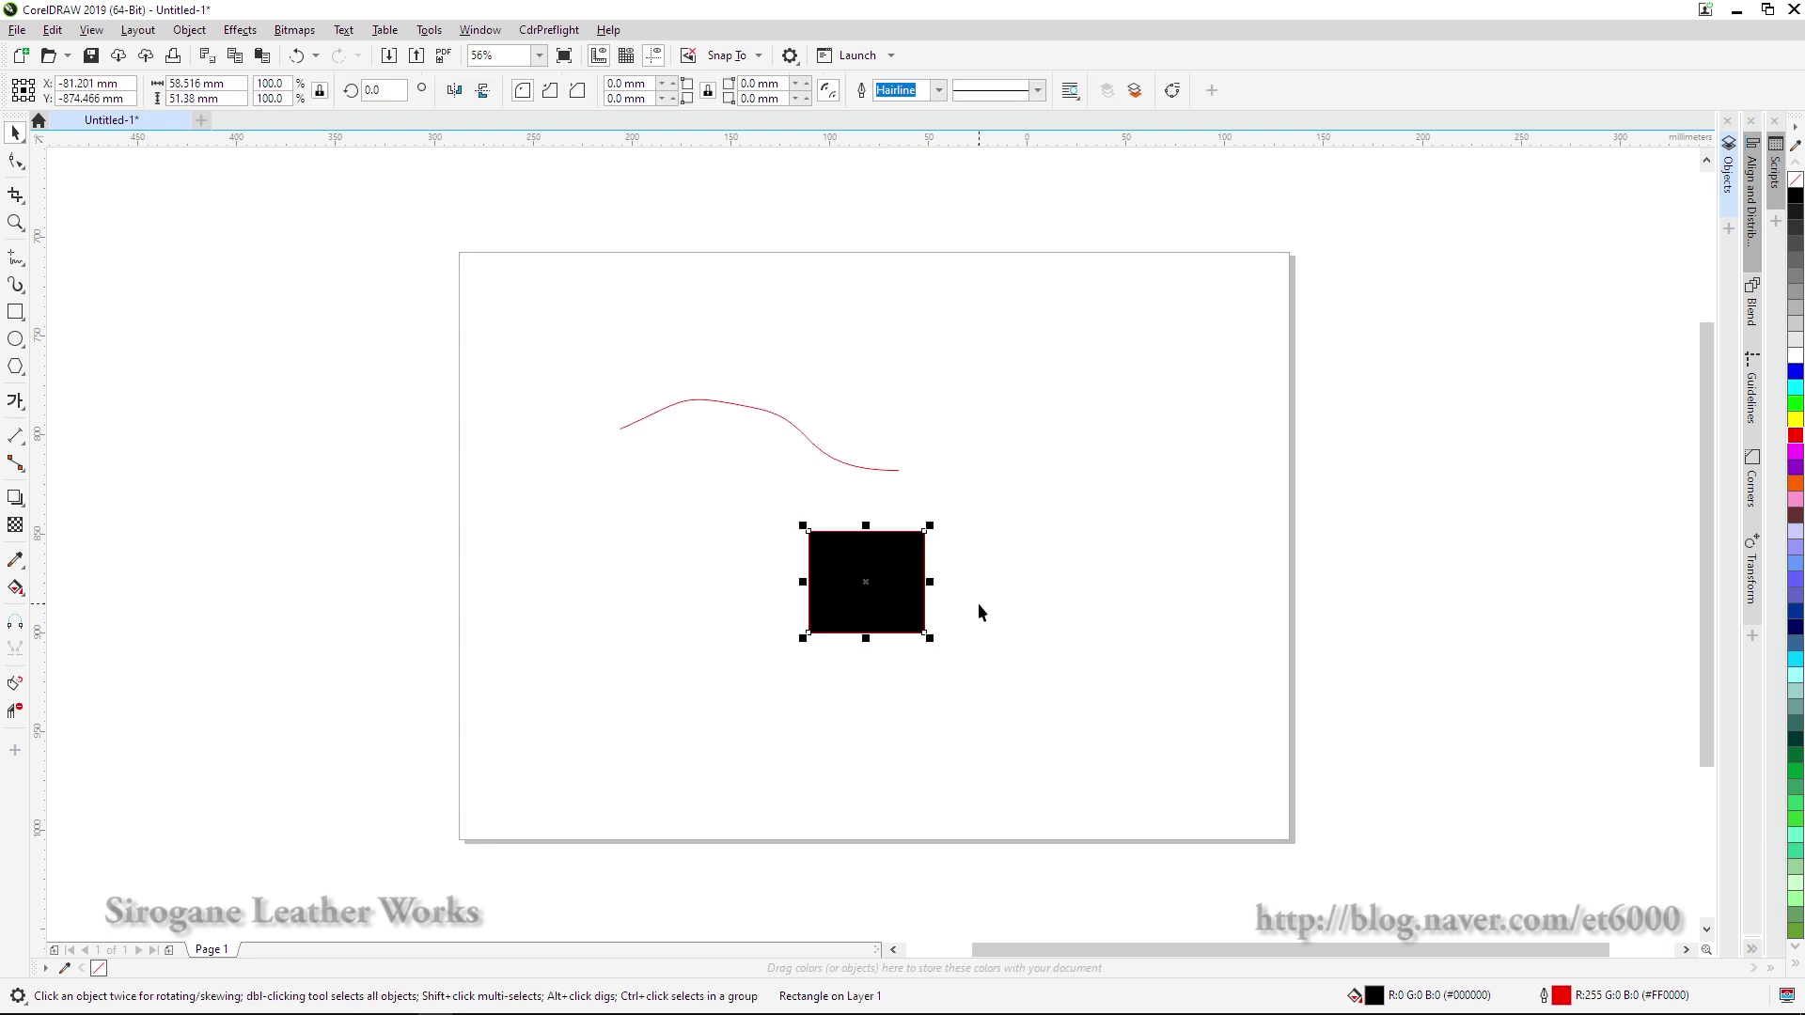
pyautogui.click(501, 246)
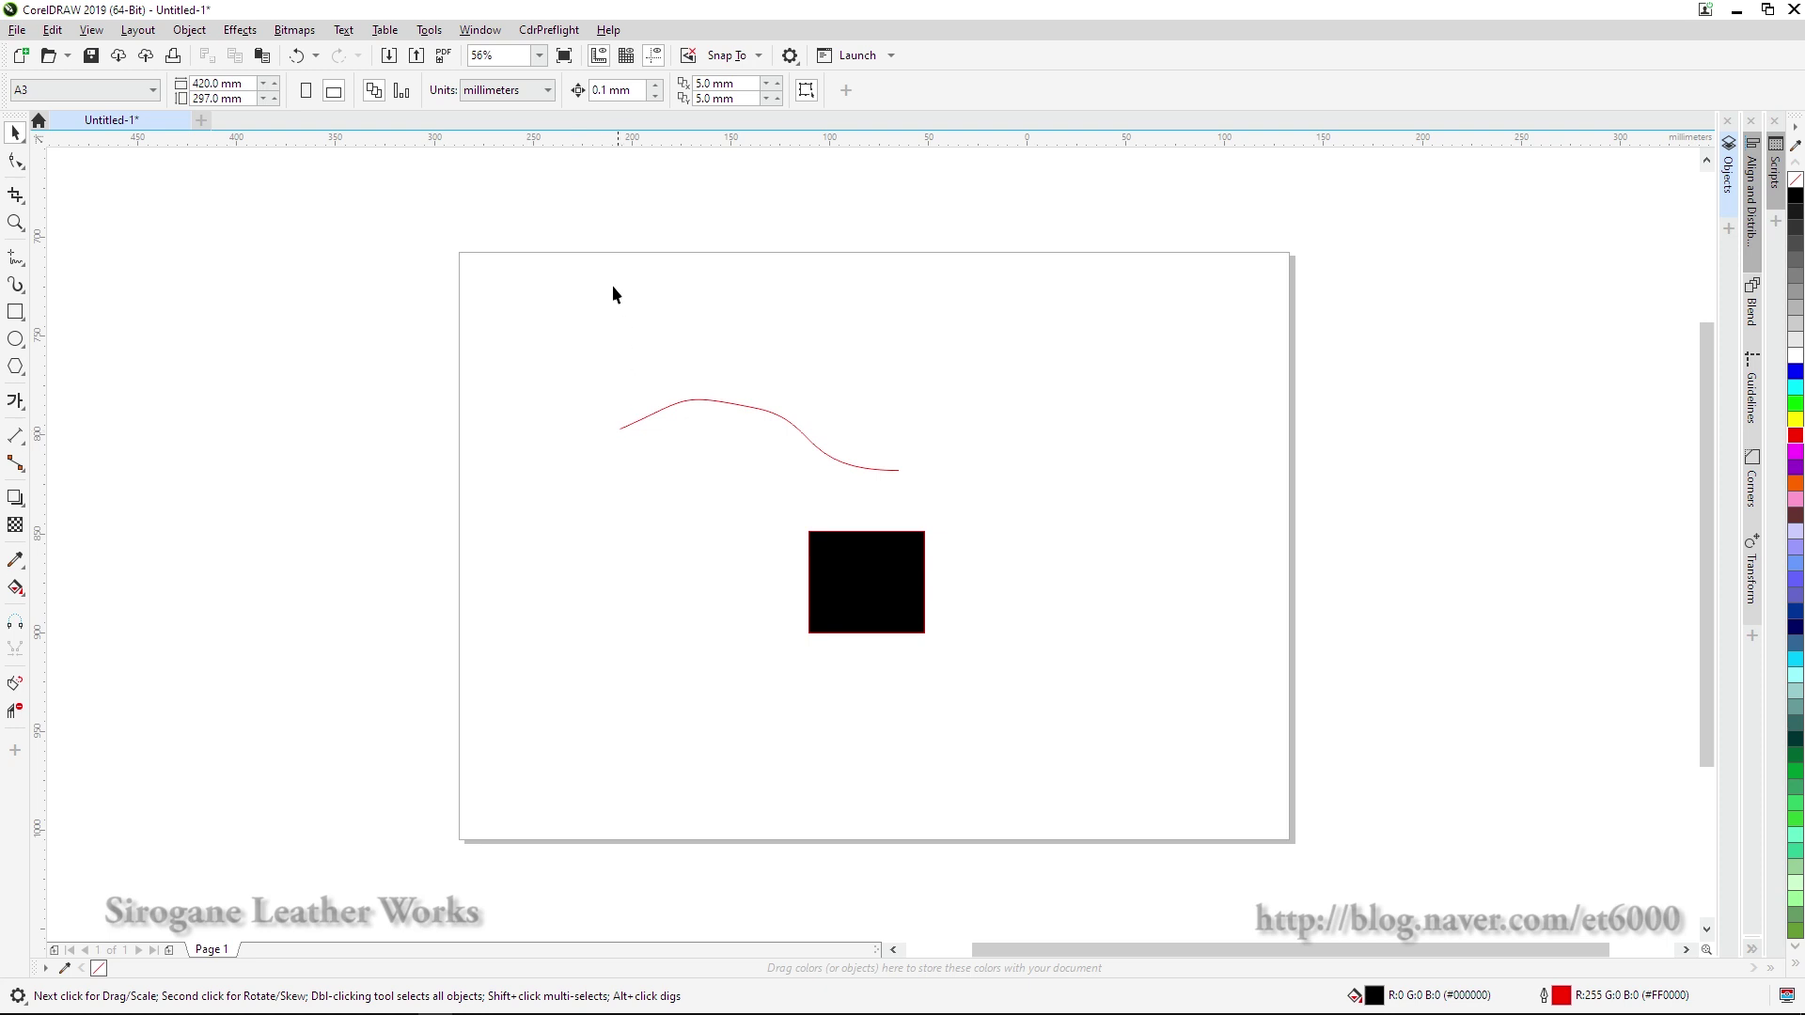
# - Set the drawing's zoom level to 180%
pyautogui.click(539, 57)
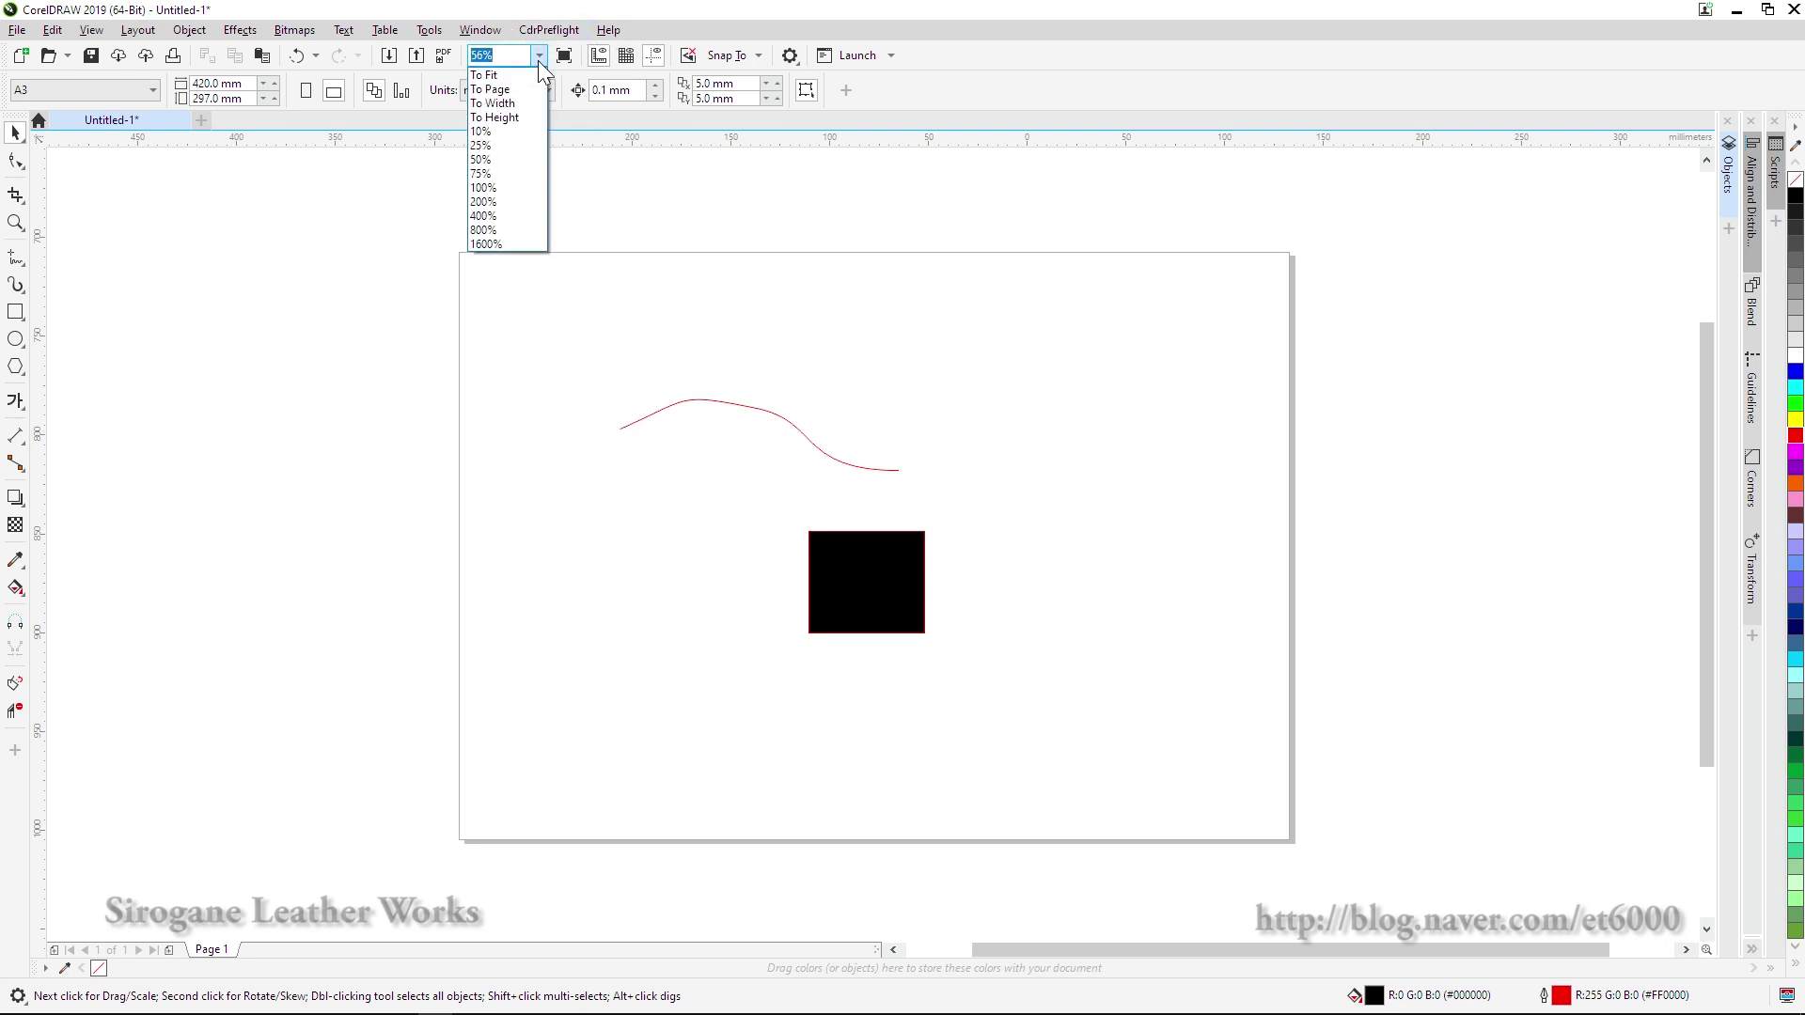
pyautogui.write('180')
pyautogui.press('Return')
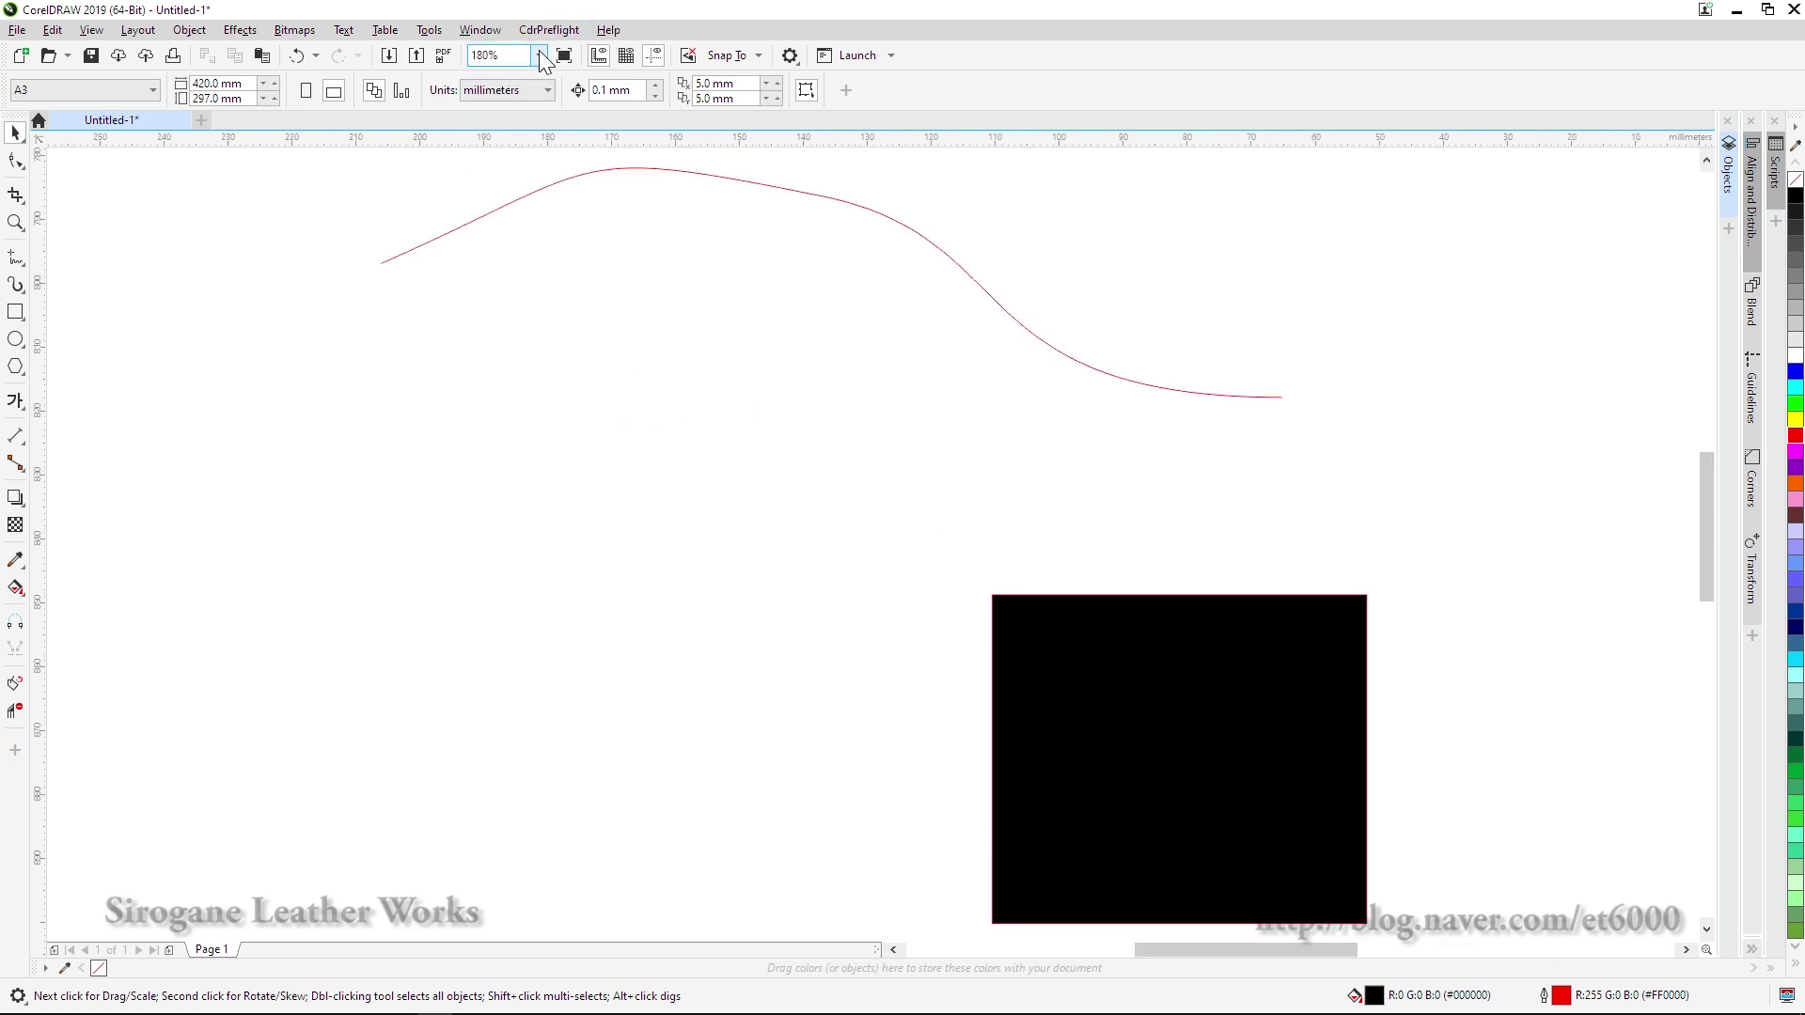
# - Zoom the drawing to the whole page with the To Page preset
pyautogui.click(540, 58)
pyautogui.click(515, 92)
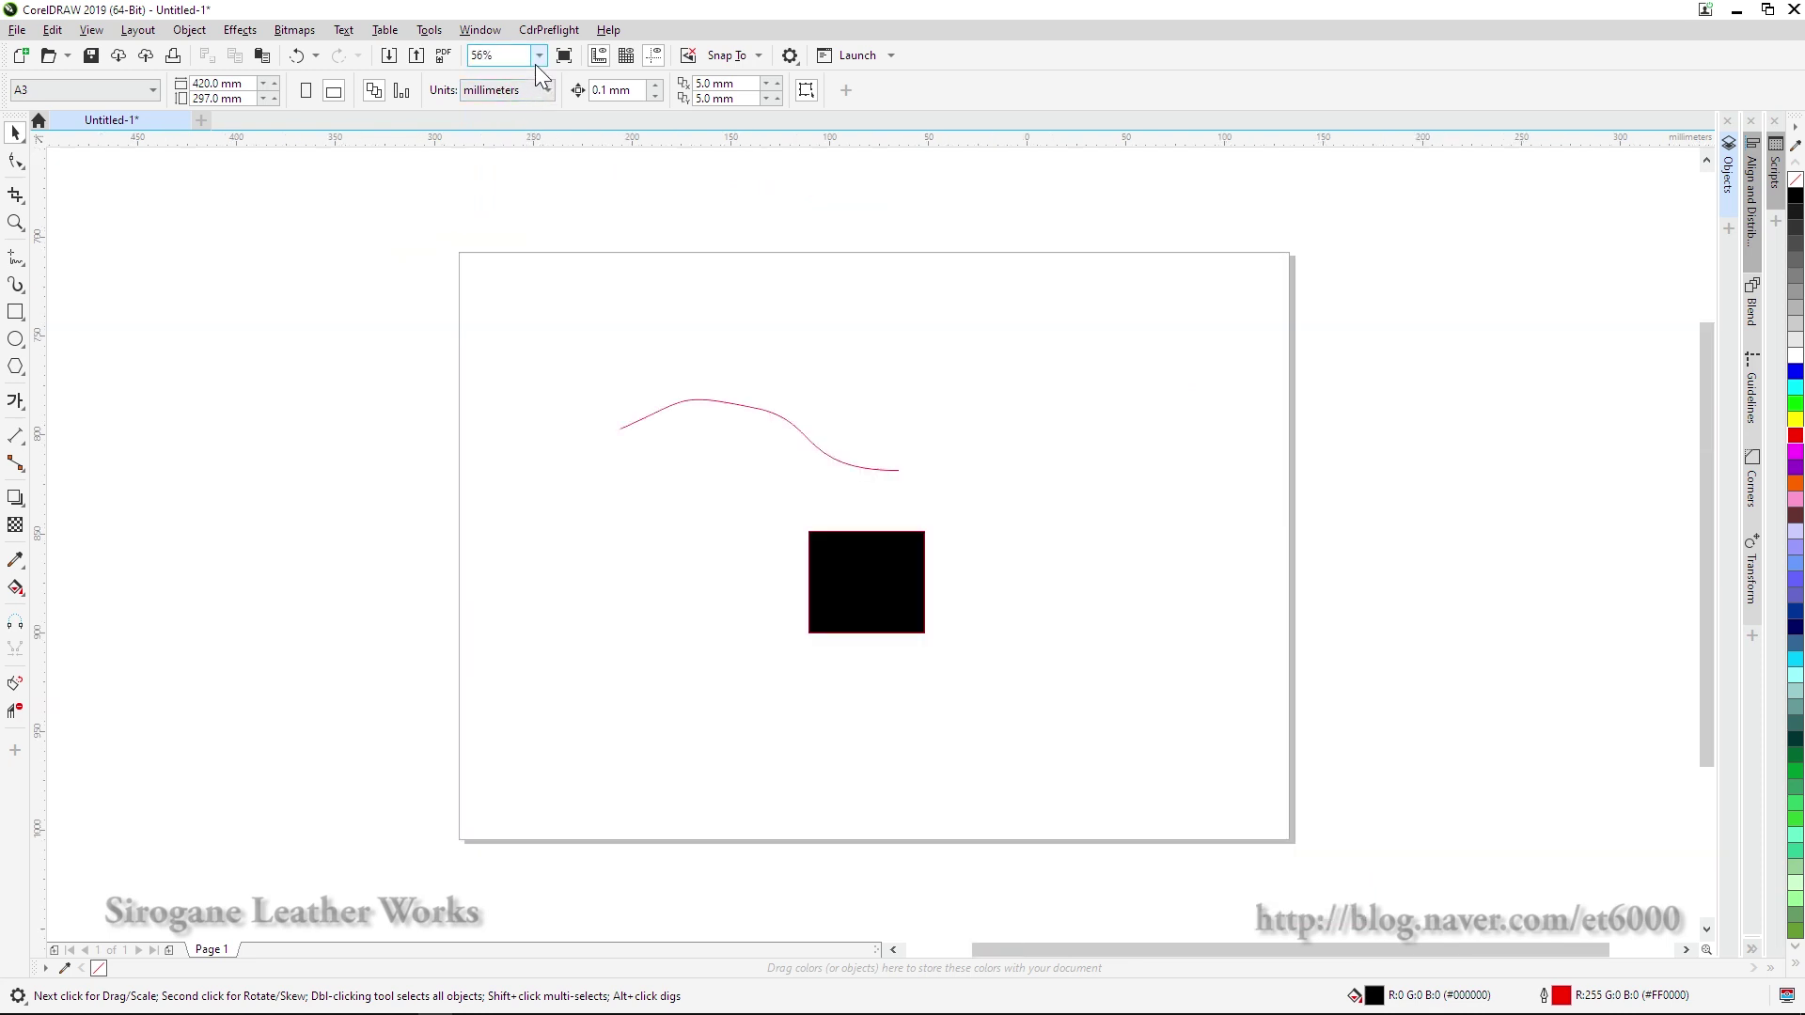
pyautogui.click(538, 61)
pyautogui.click(512, 91)
# - Zoom the drawing to the page width and to the page height with the zoom presets
pyautogui.click(498, 54)
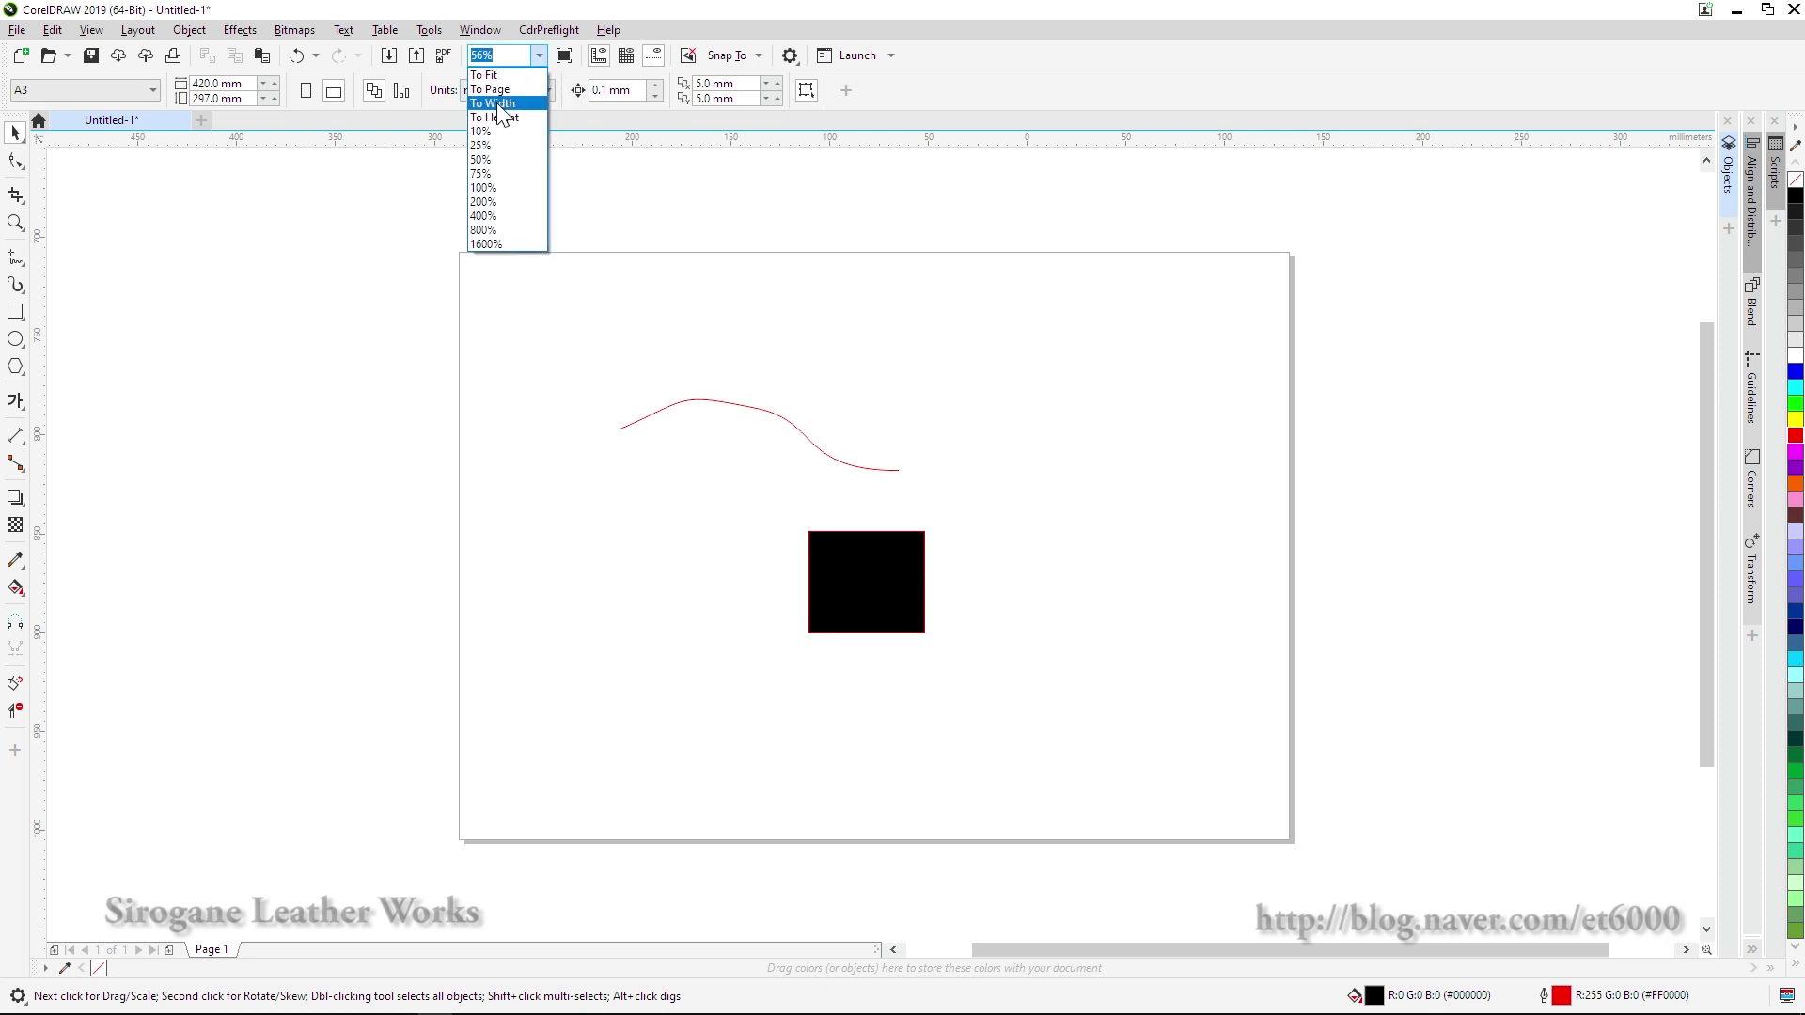
pyautogui.click(499, 104)
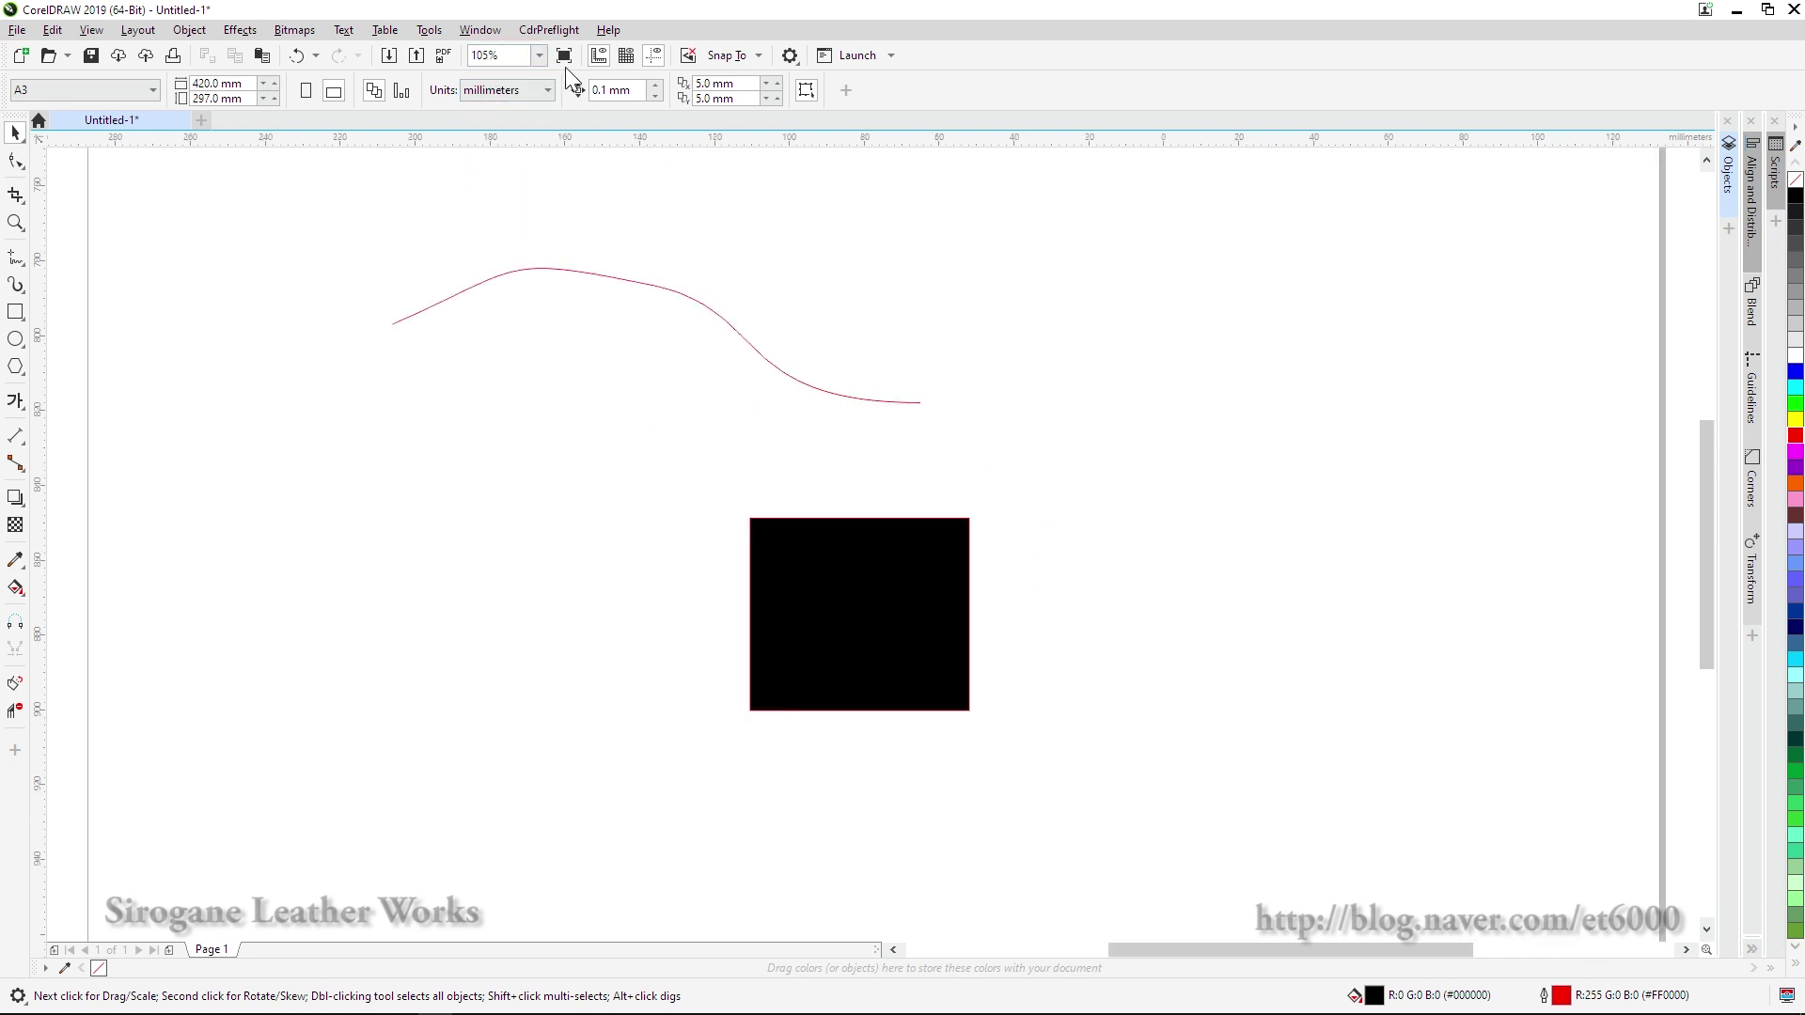
pyautogui.click(541, 56)
pyautogui.click(509, 120)
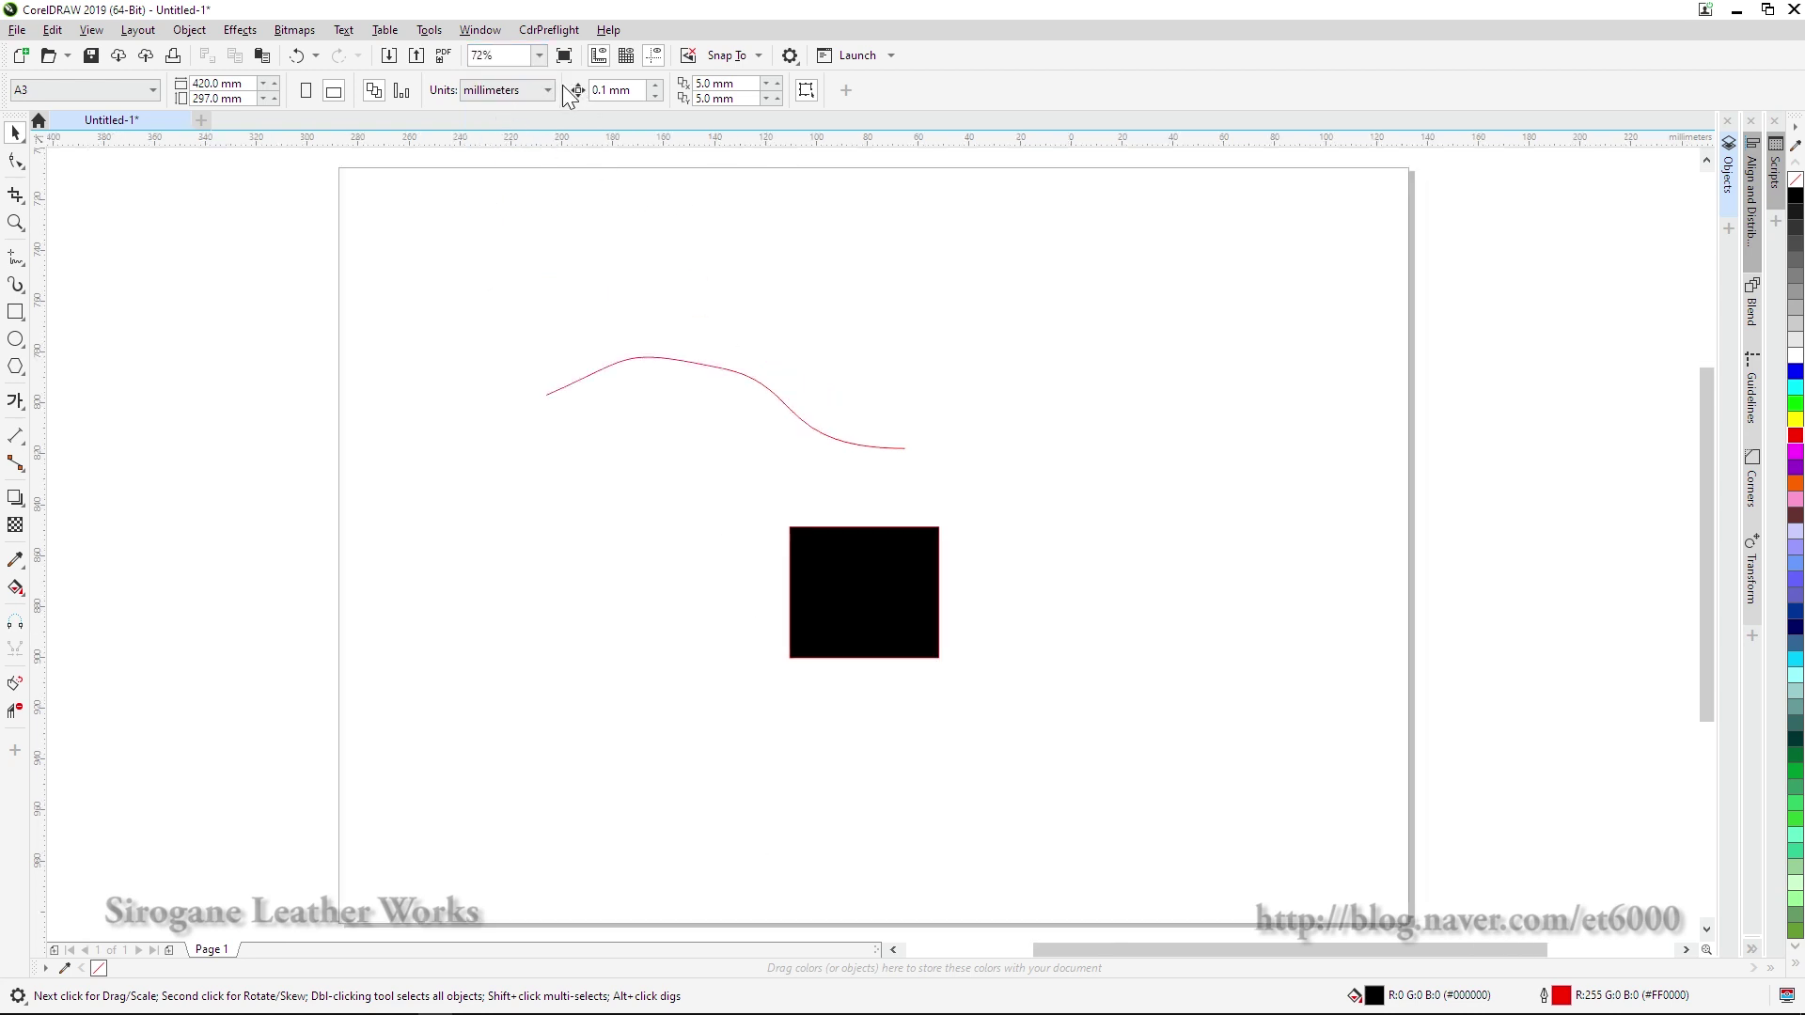
# - Zoom in and out around the curve and rectangle, finishing with the whole page in view
pyautogui.click(542, 57)
pyautogui.click(542, 57)
pyautogui.scroll(-2, 780, 485)
pyautogui.scroll(1, 769, 492)
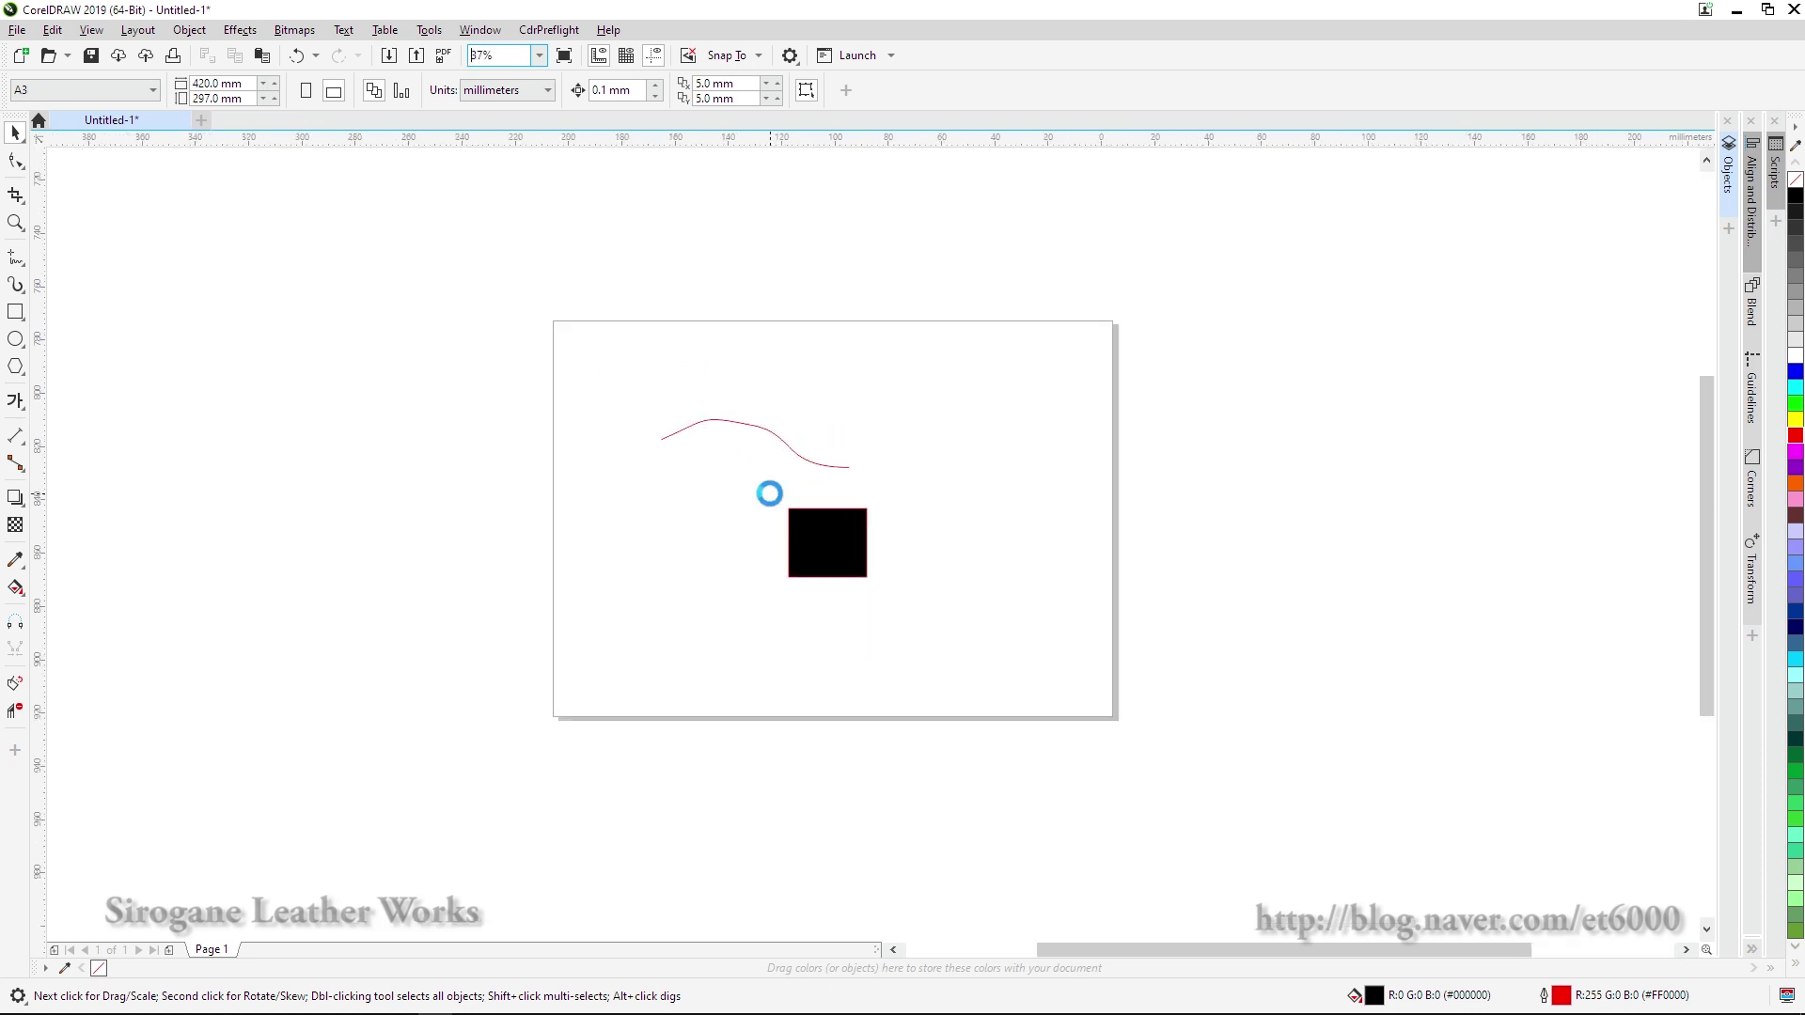
pyautogui.scroll(1, 769, 492)
pyautogui.scroll(1, 765, 497)
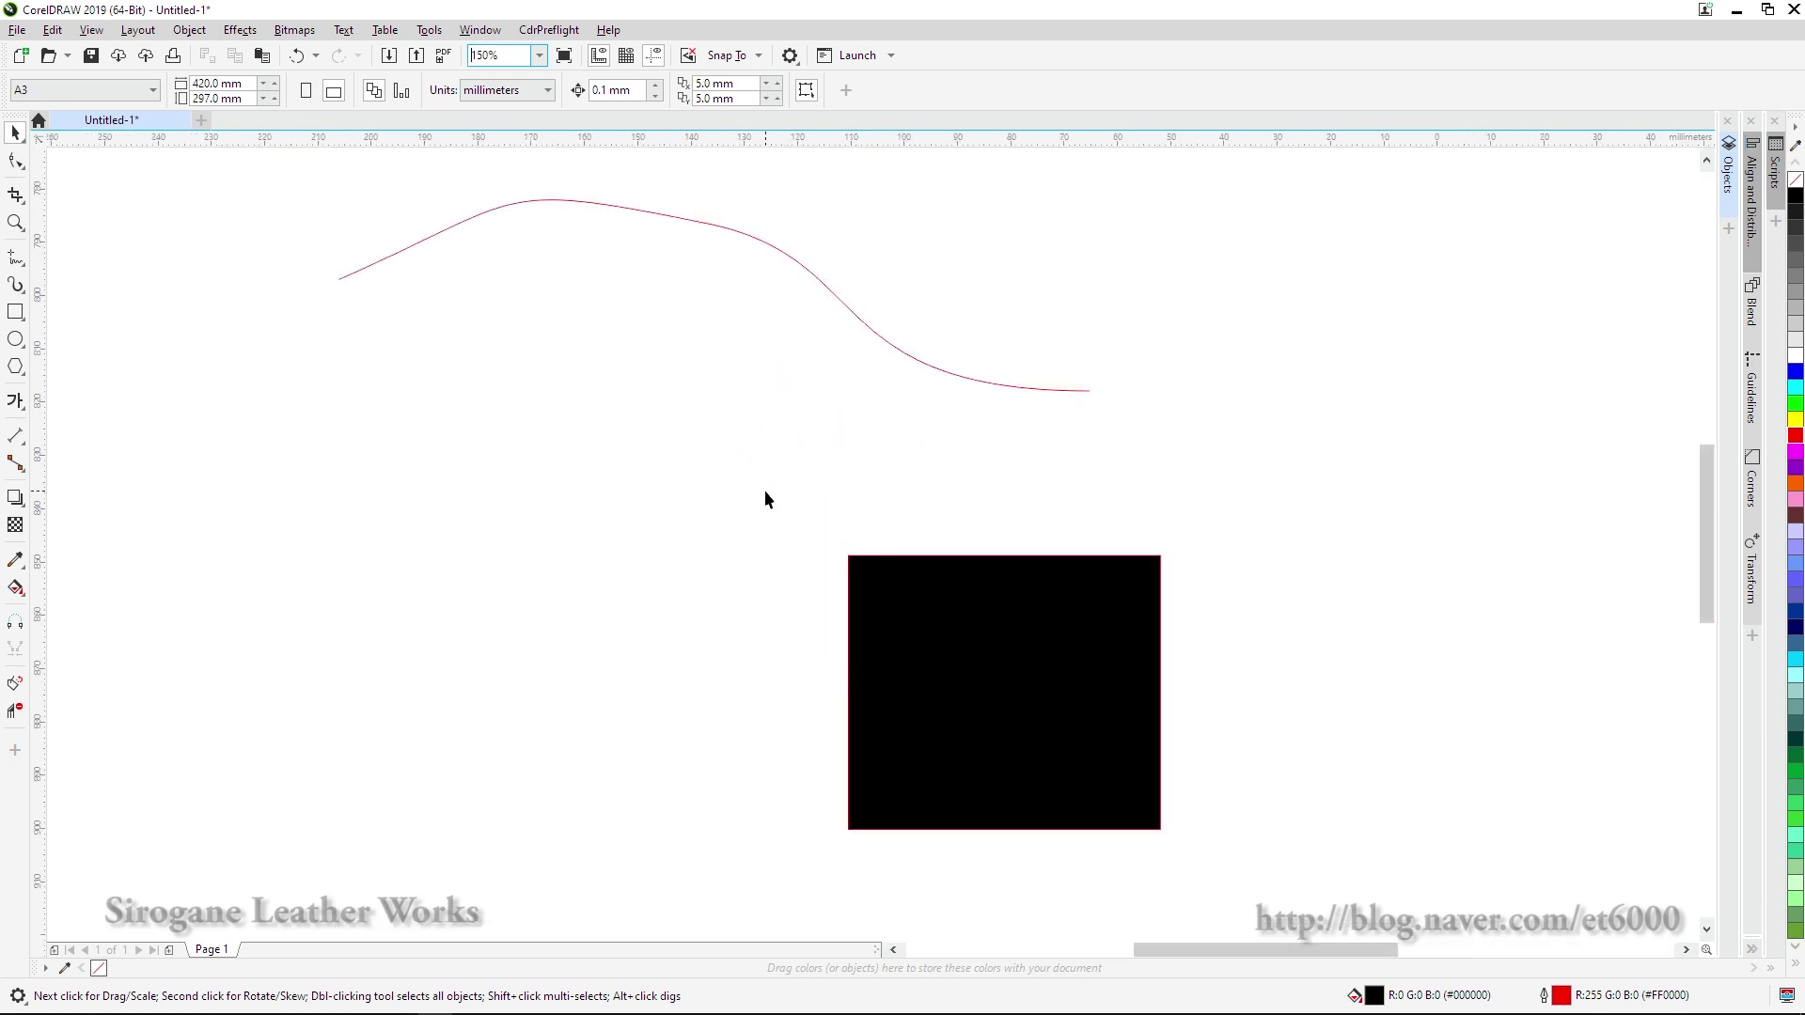
pyautogui.scroll(-1, 765, 497)
pyautogui.scroll(-1, 765, 496)
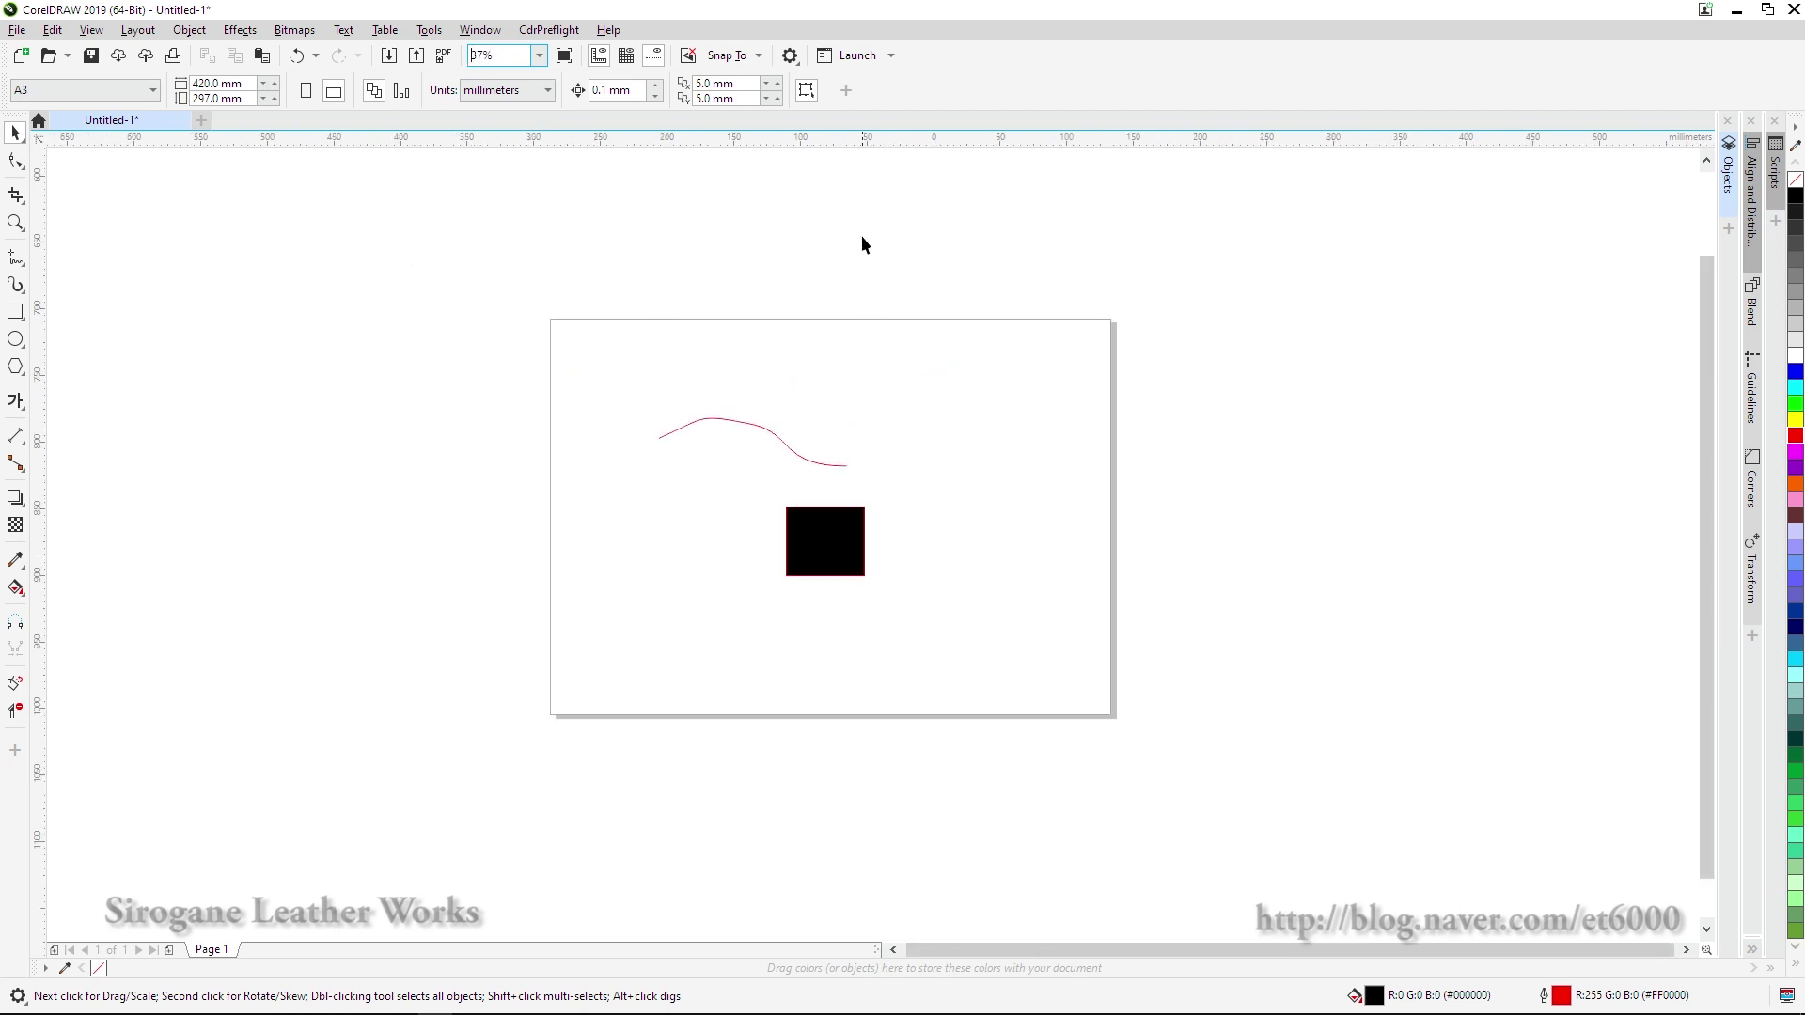
pyautogui.press('Return')
pyautogui.scroll(1, 696, 277)
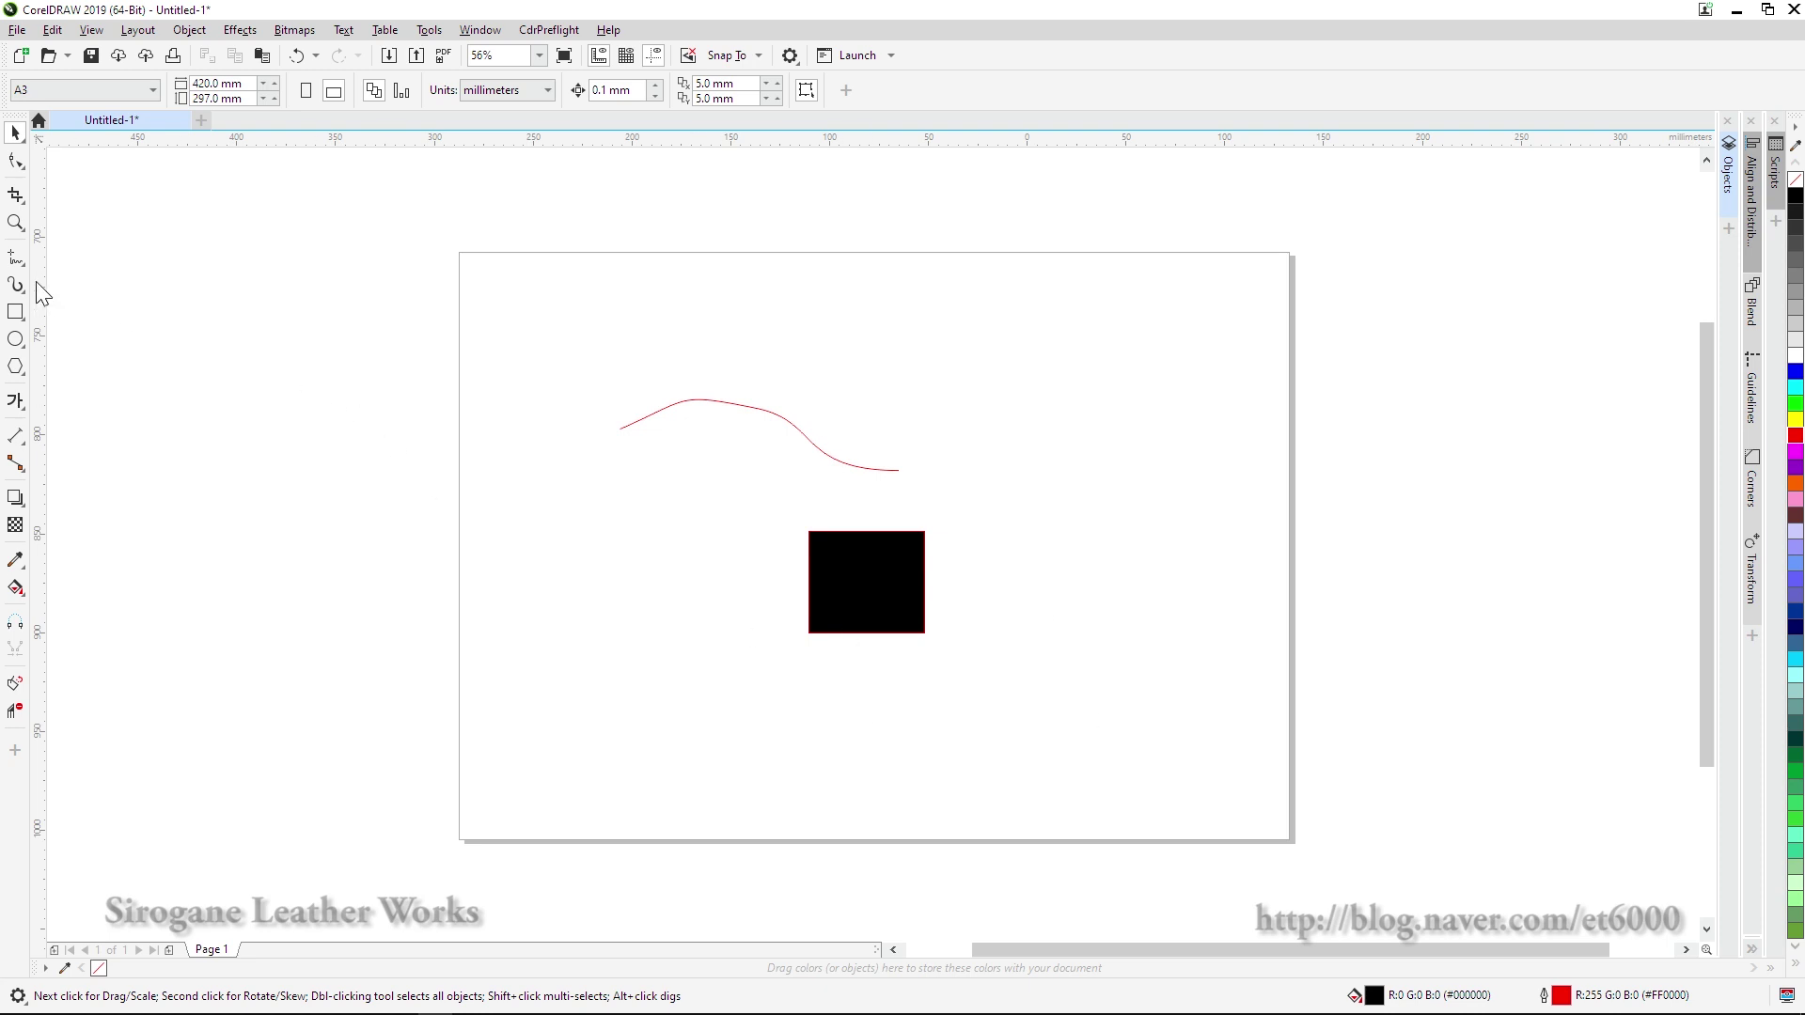
# - Magnify the right end of the red curve with the Zoom tool to inspect its line thickness
pyautogui.click(15, 223)
pyautogui.moveTo(817, 450); pyautogui.dragTo(926, 502)
pyautogui.moveTo(1341, 569); pyautogui.dragTo(1350, 576)
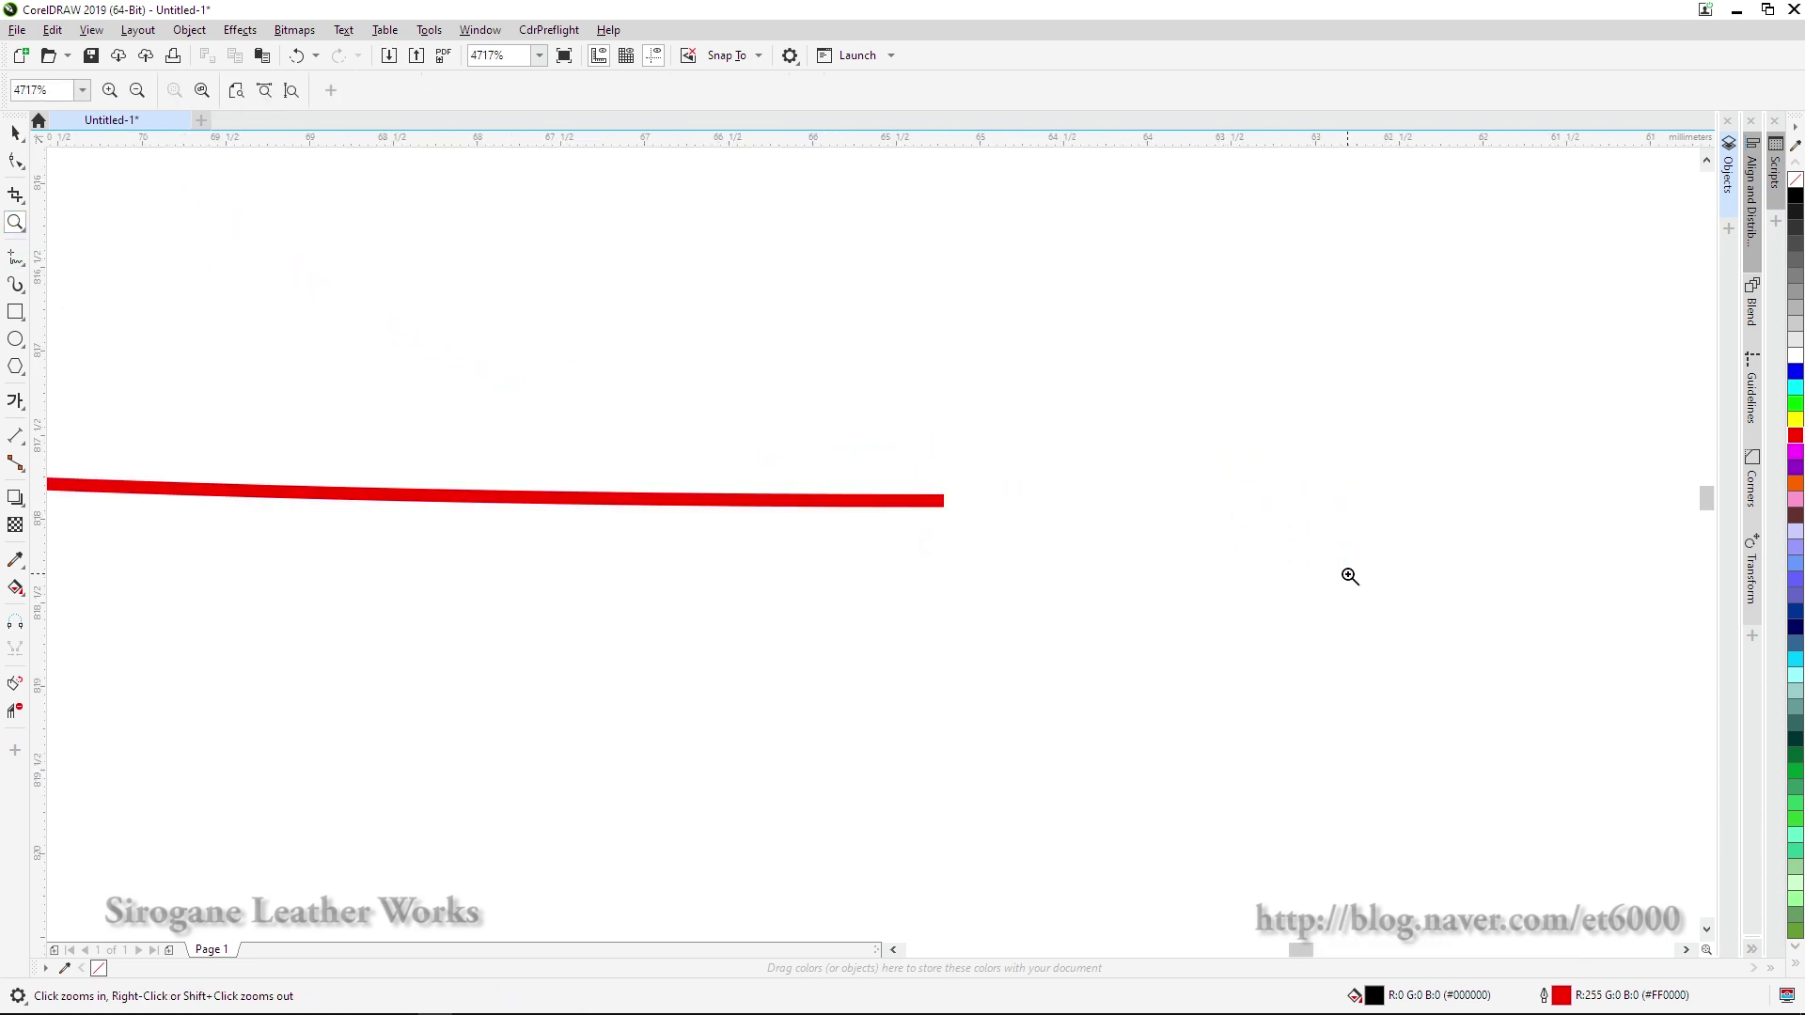
pyautogui.moveTo(799, 419); pyautogui.dragTo(990, 563)
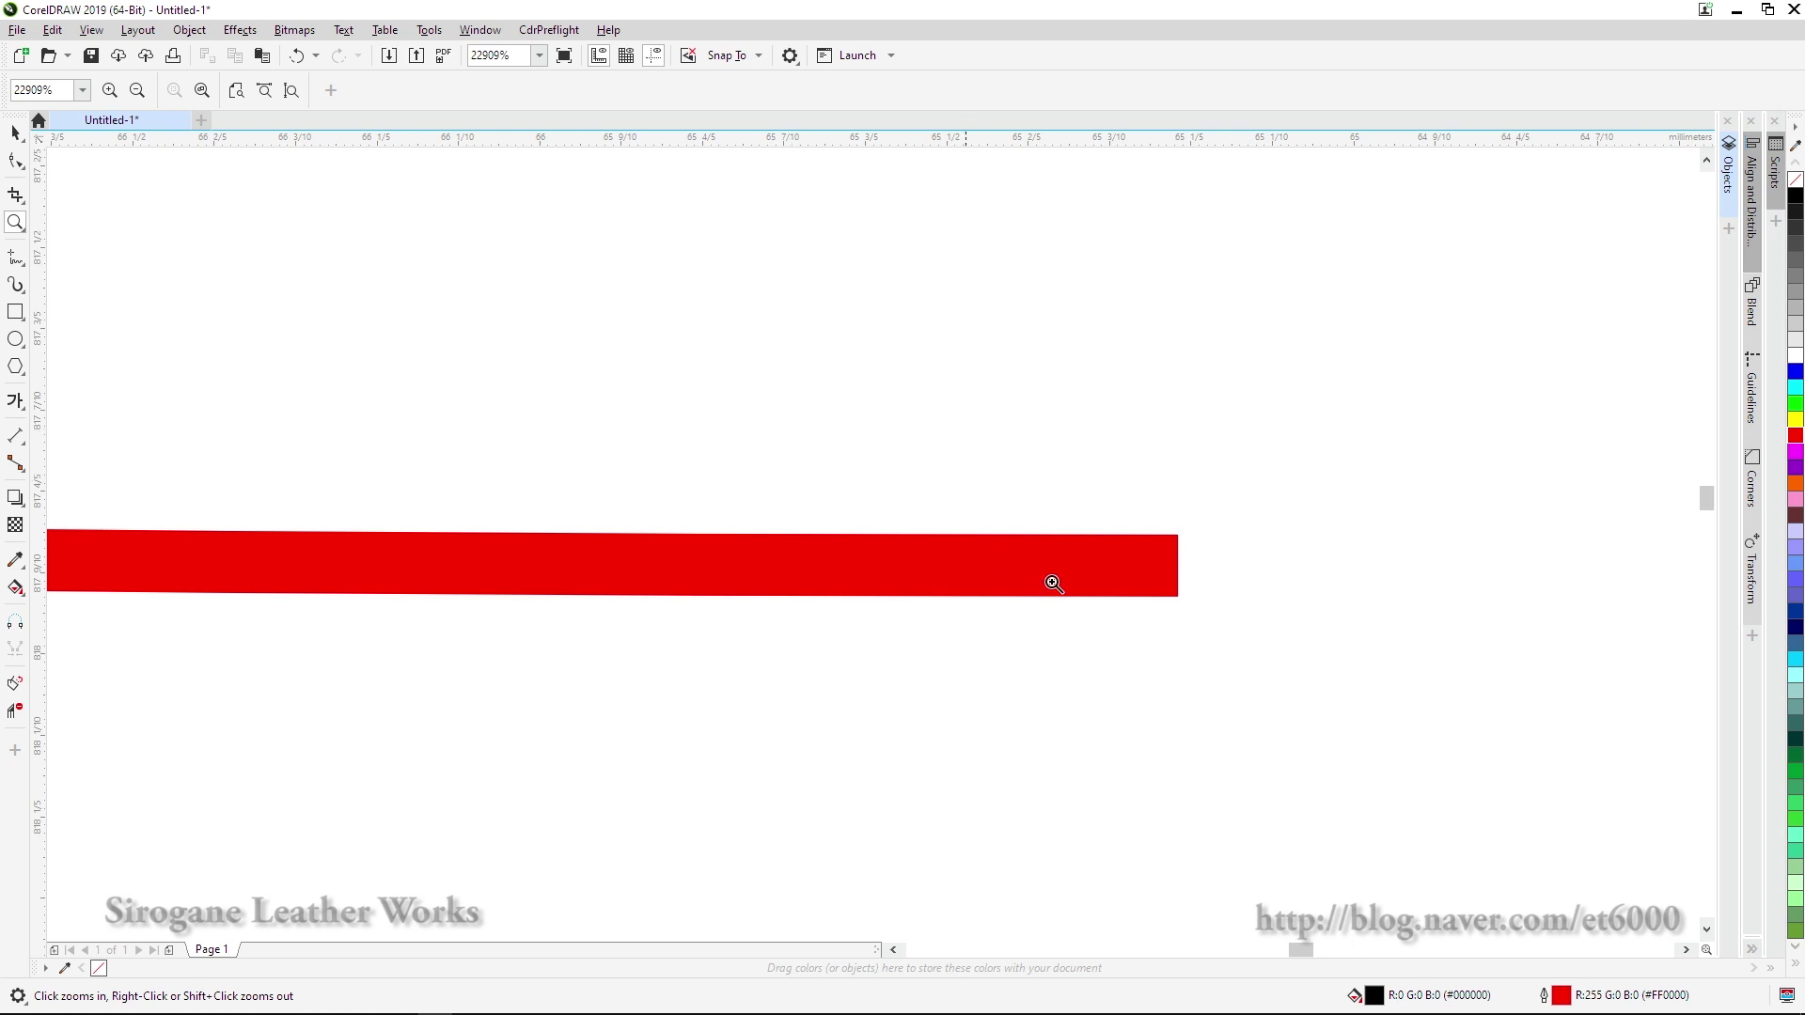
# - Pan around the magnified drawing with the Pan tool
pyautogui.press('h')
pyautogui.moveTo(1096, 626); pyautogui.dragTo(49, 693)
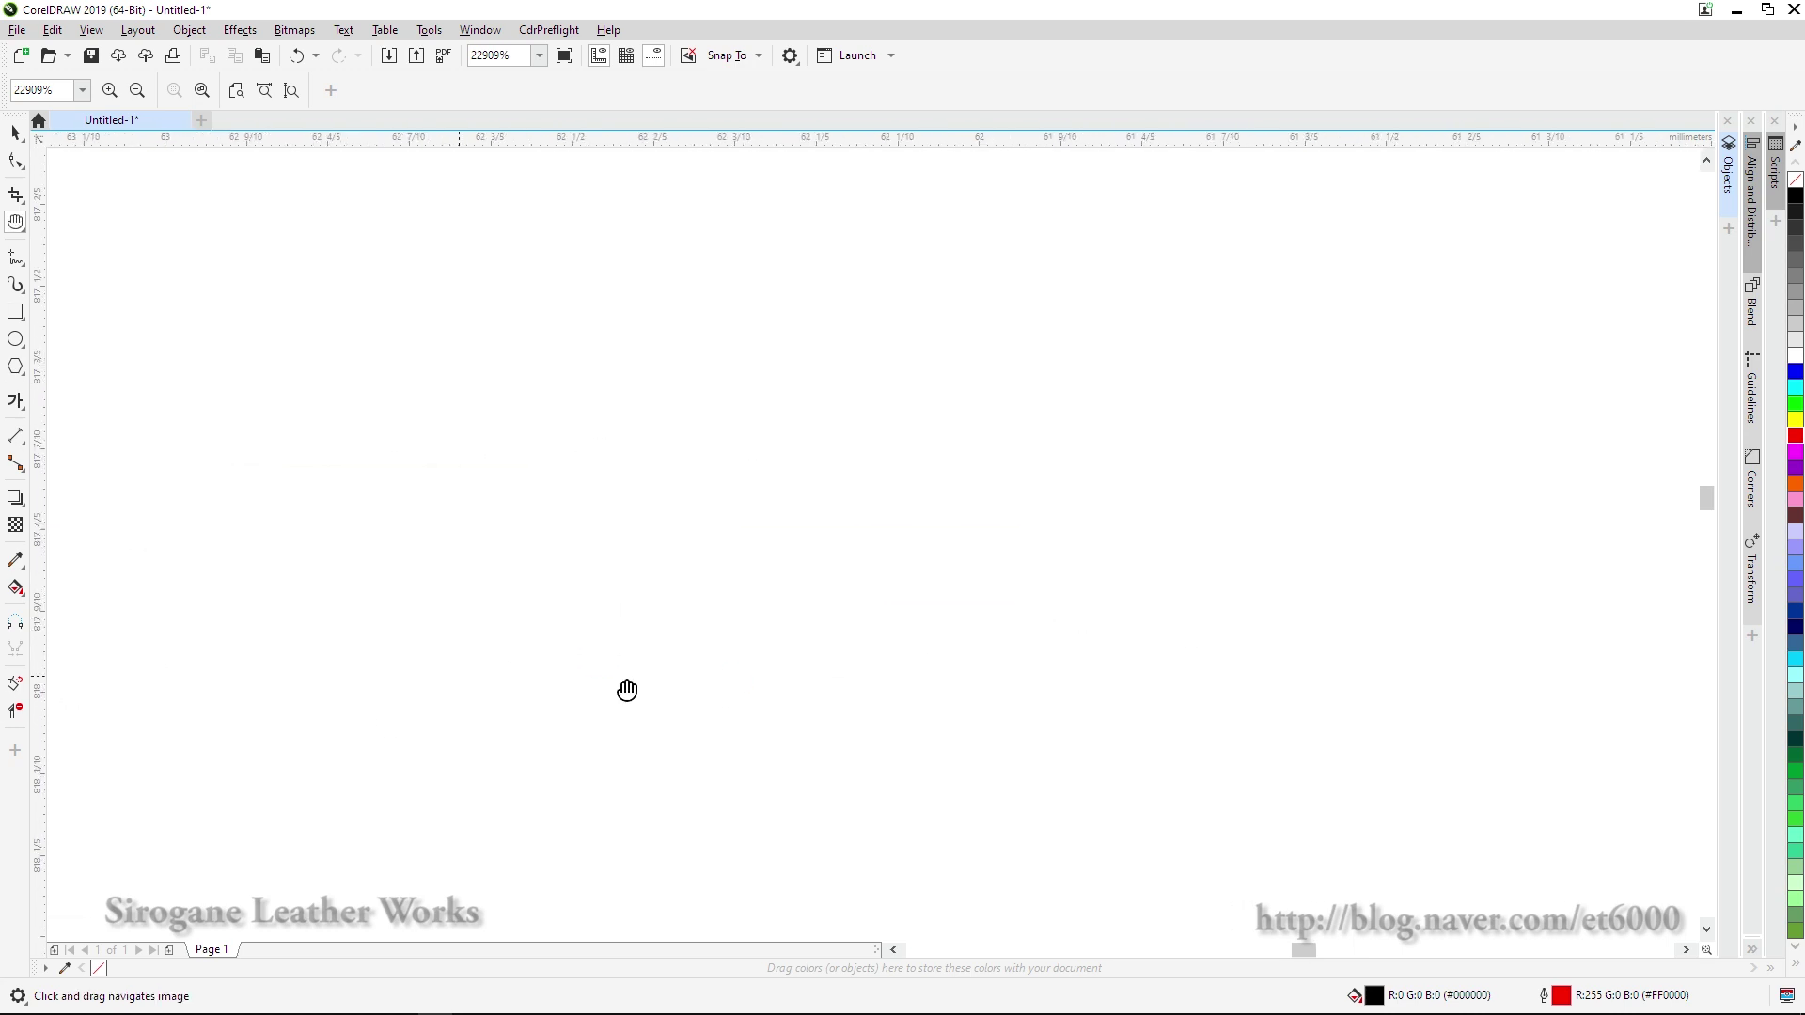
pyautogui.moveTo(971, 532); pyautogui.dragTo(765, 395)
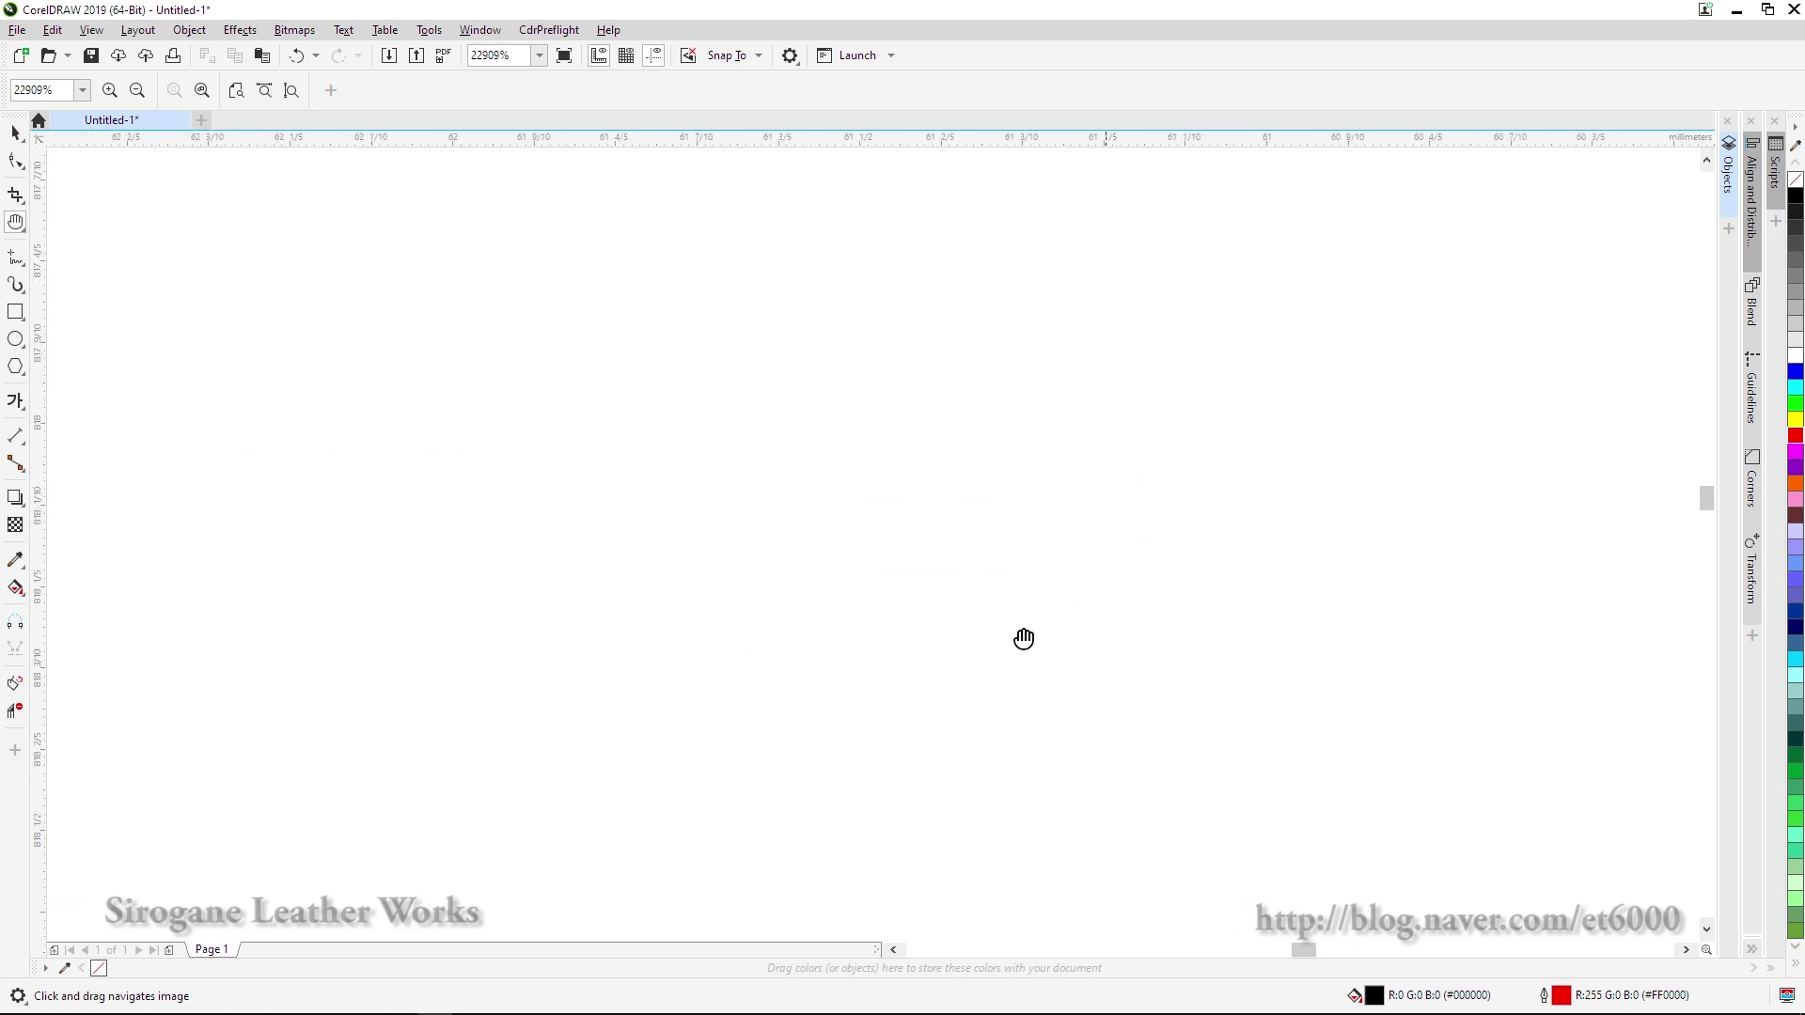
pyautogui.moveTo(1407, 535); pyautogui.dragTo(1154, 422)
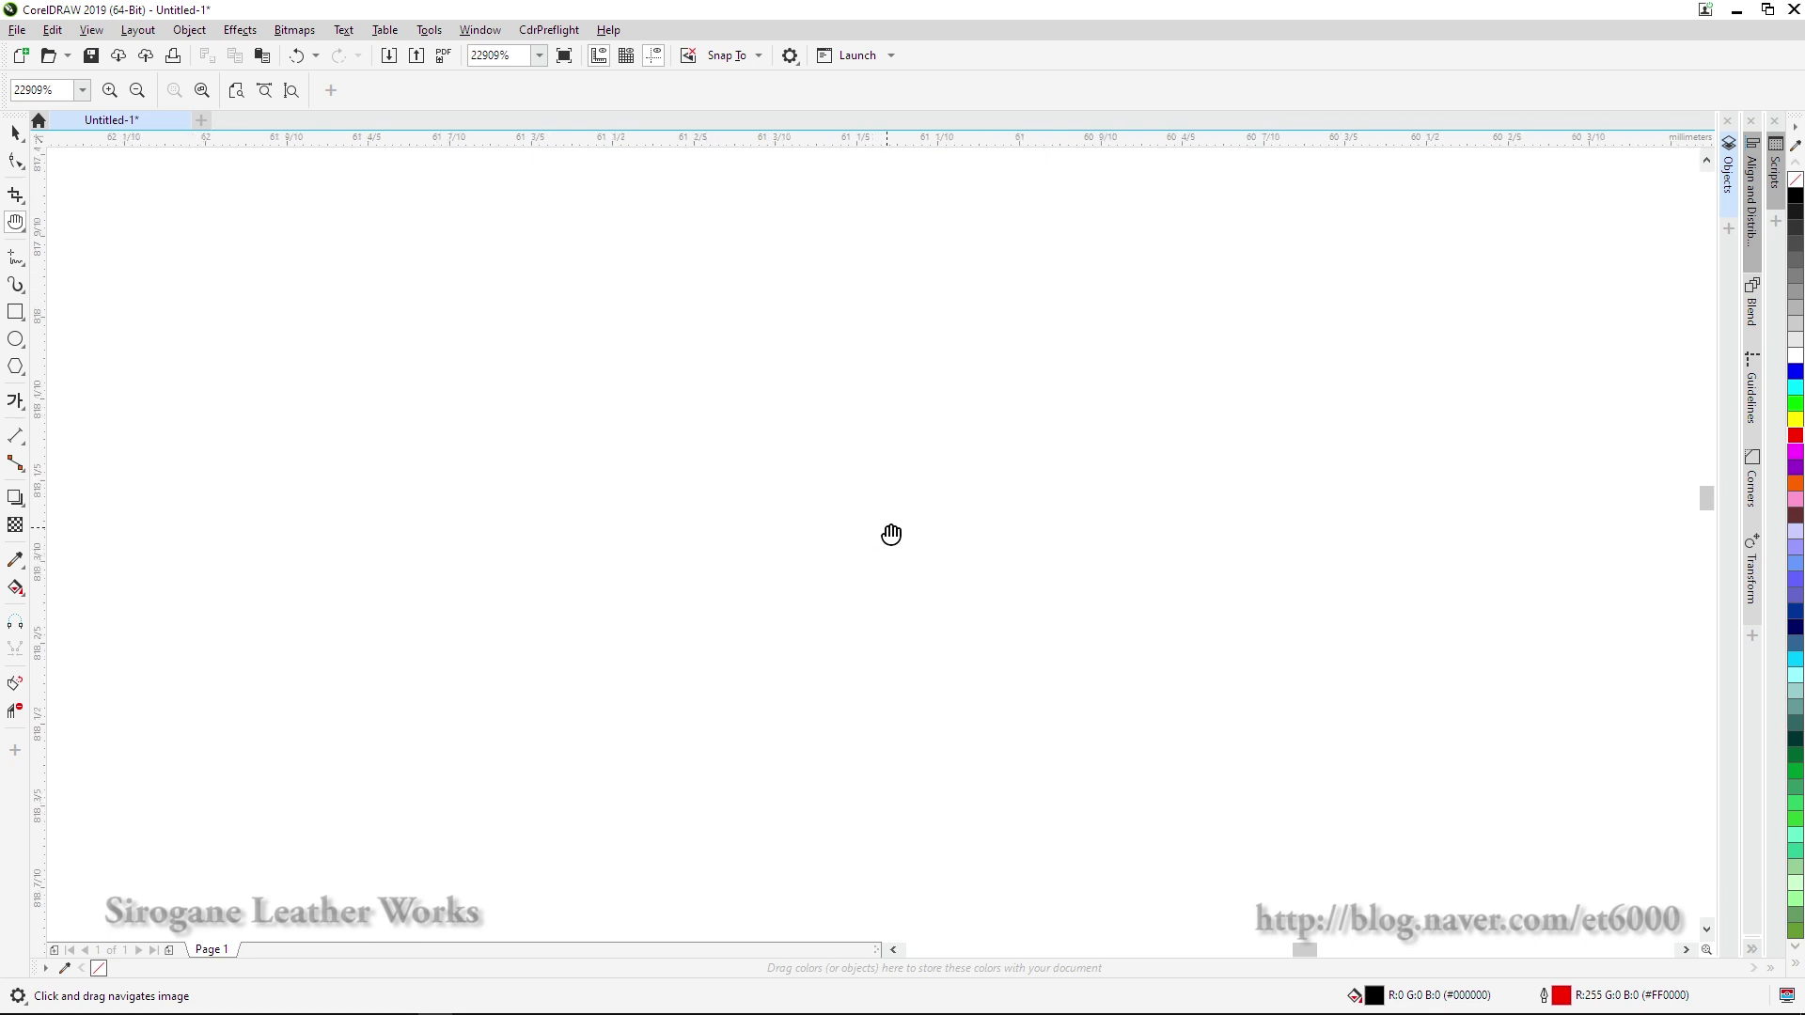
# - Fit the whole page in view and show the drawing in full-screen preview
pyautogui.hotkey('shift', 'F4')
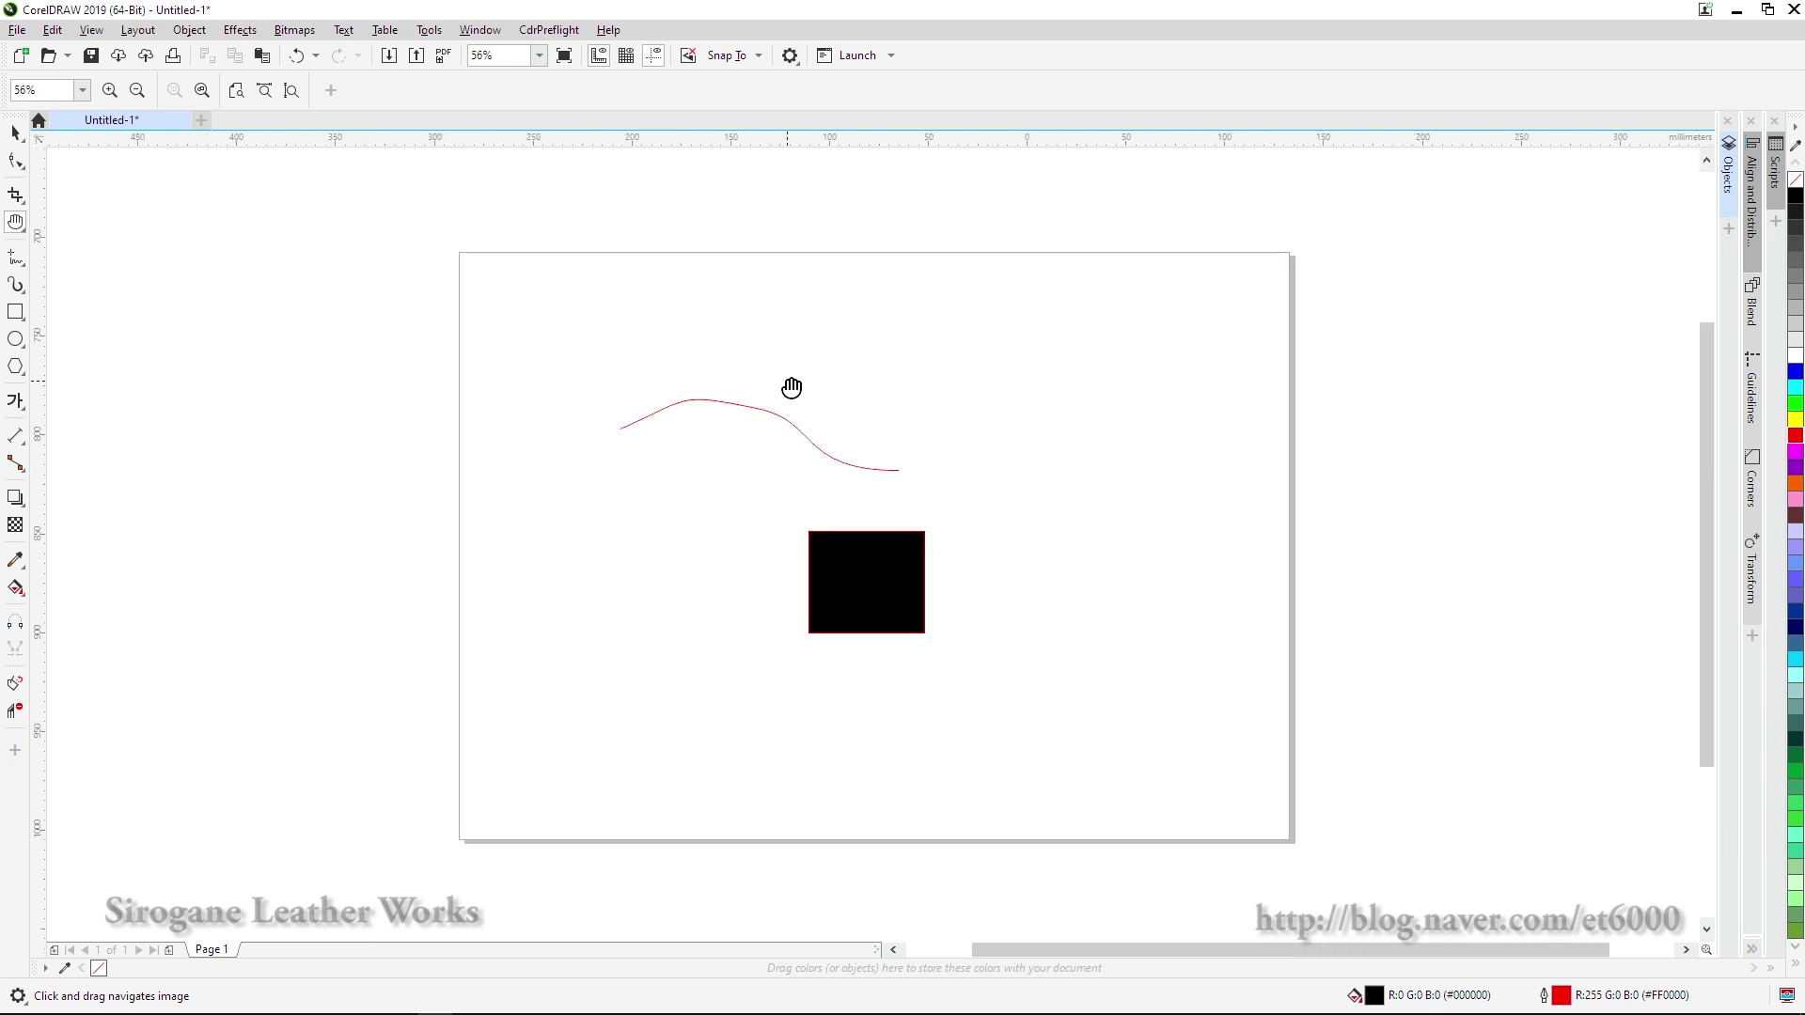
pyautogui.click(15, 134)
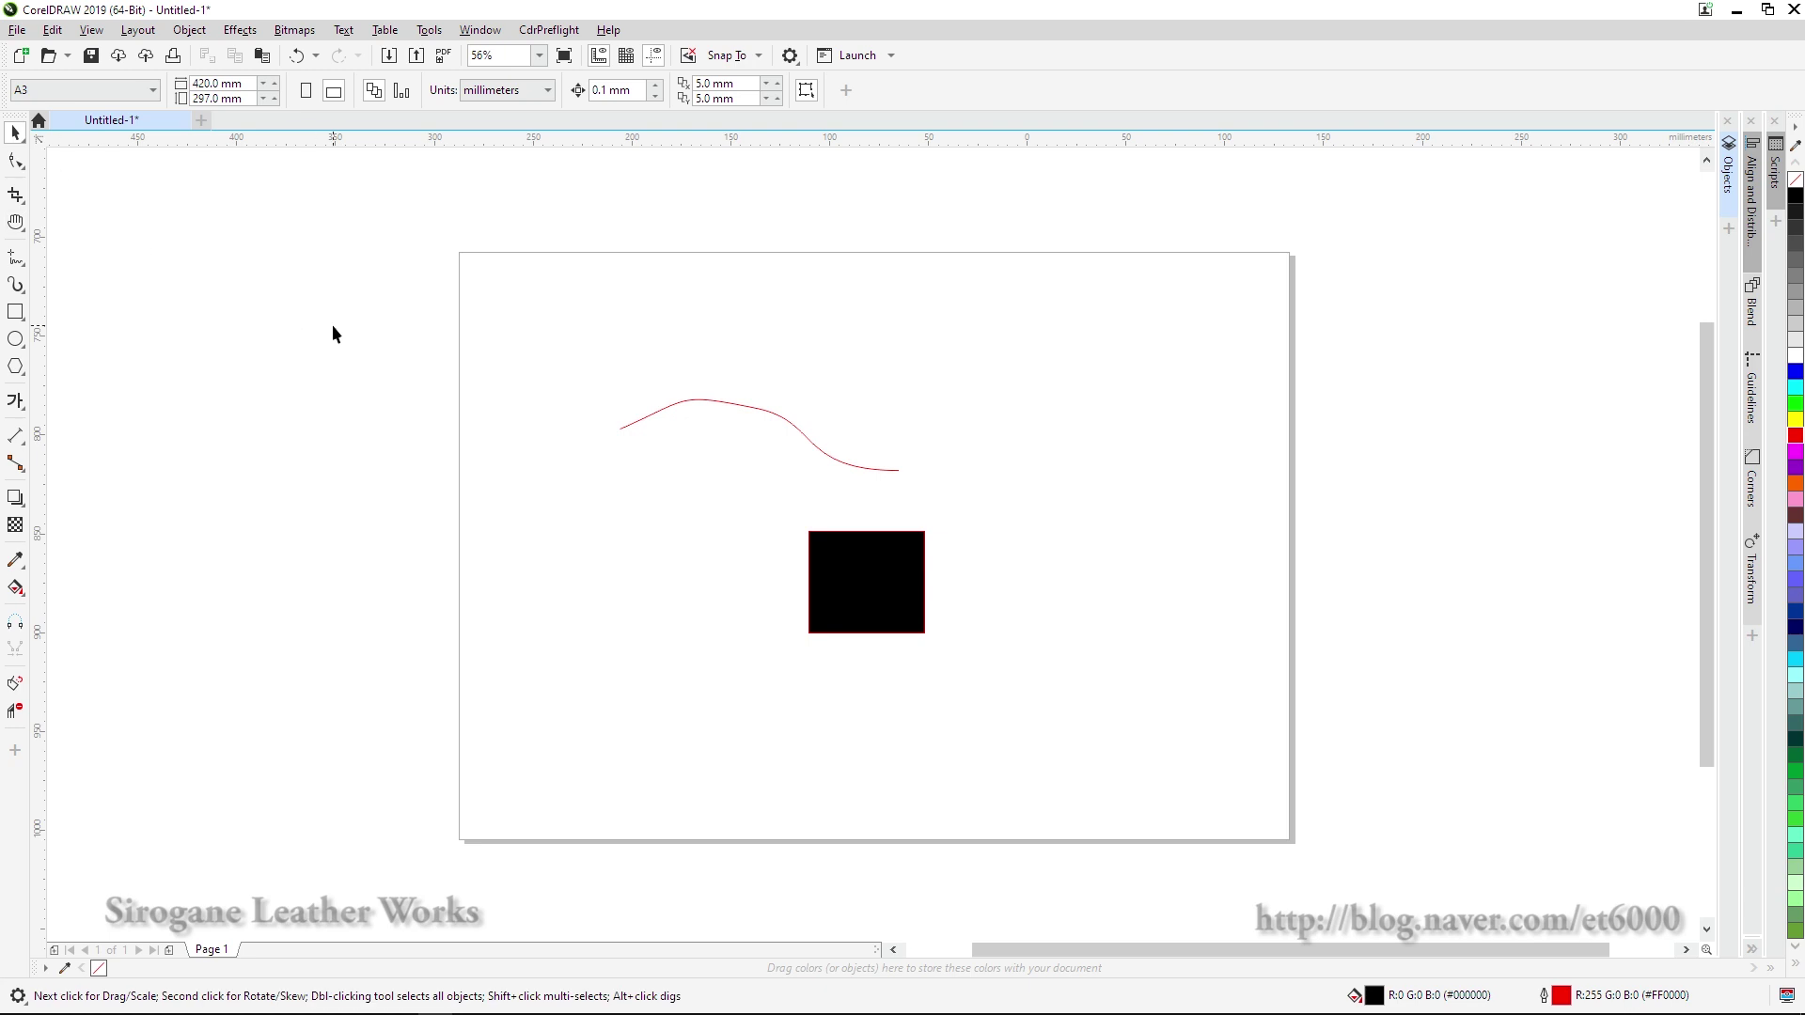
pyautogui.click(564, 58)
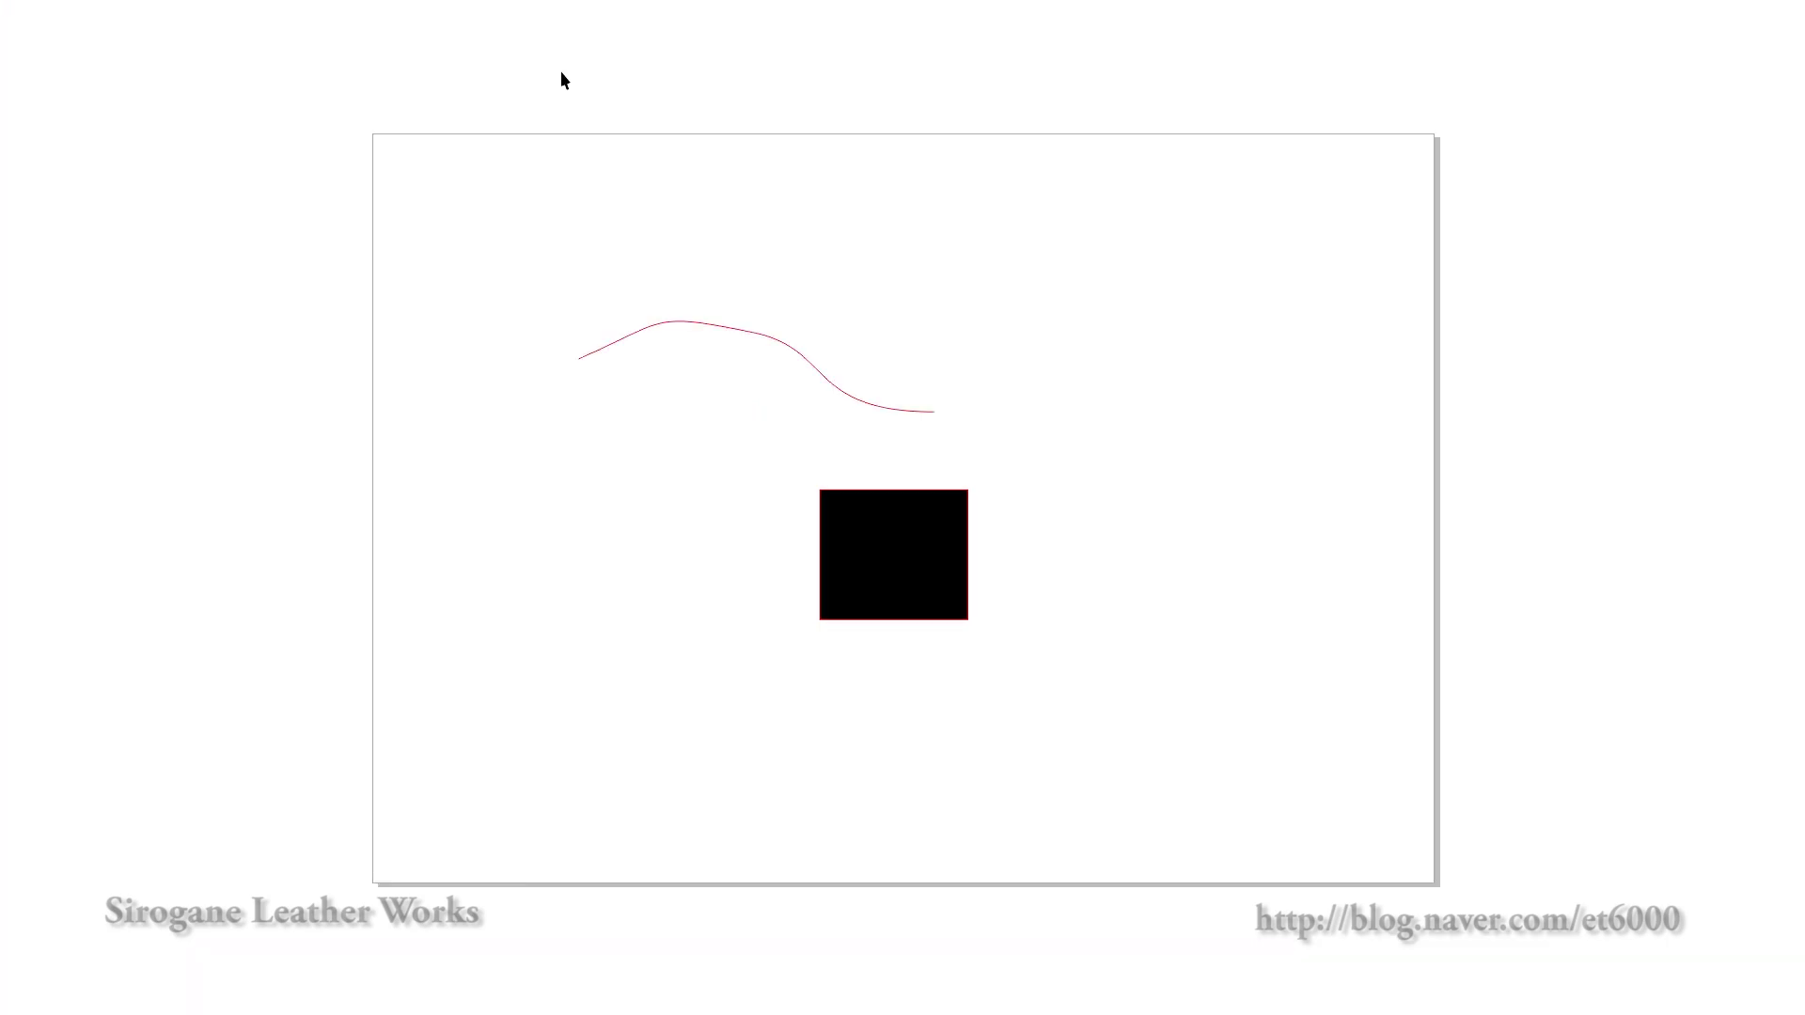
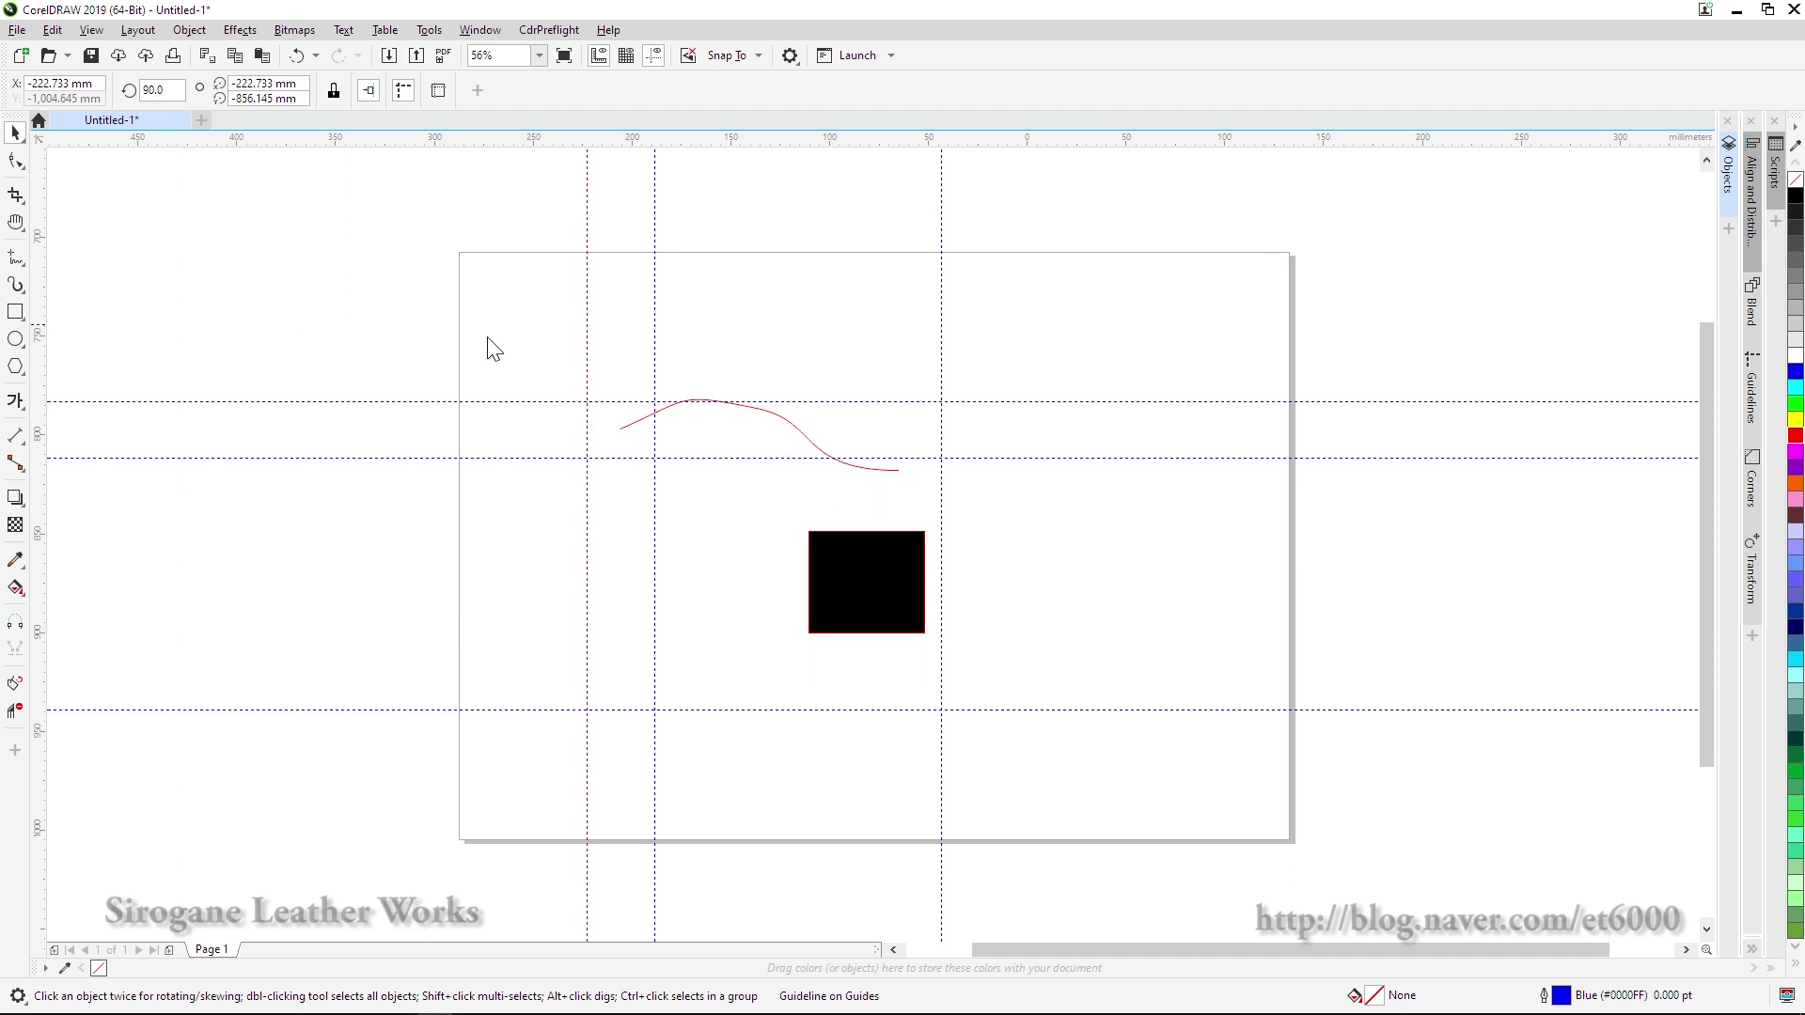
# - Add vertical guidelines near the page's left edge and a horizontal guideline above the curve at about Y -740 mm
pyautogui.moveTo(42, 213); pyautogui.dragTo(539, 268)
pyautogui.moveTo(814, 149); pyautogui.dragTo(786, 316)
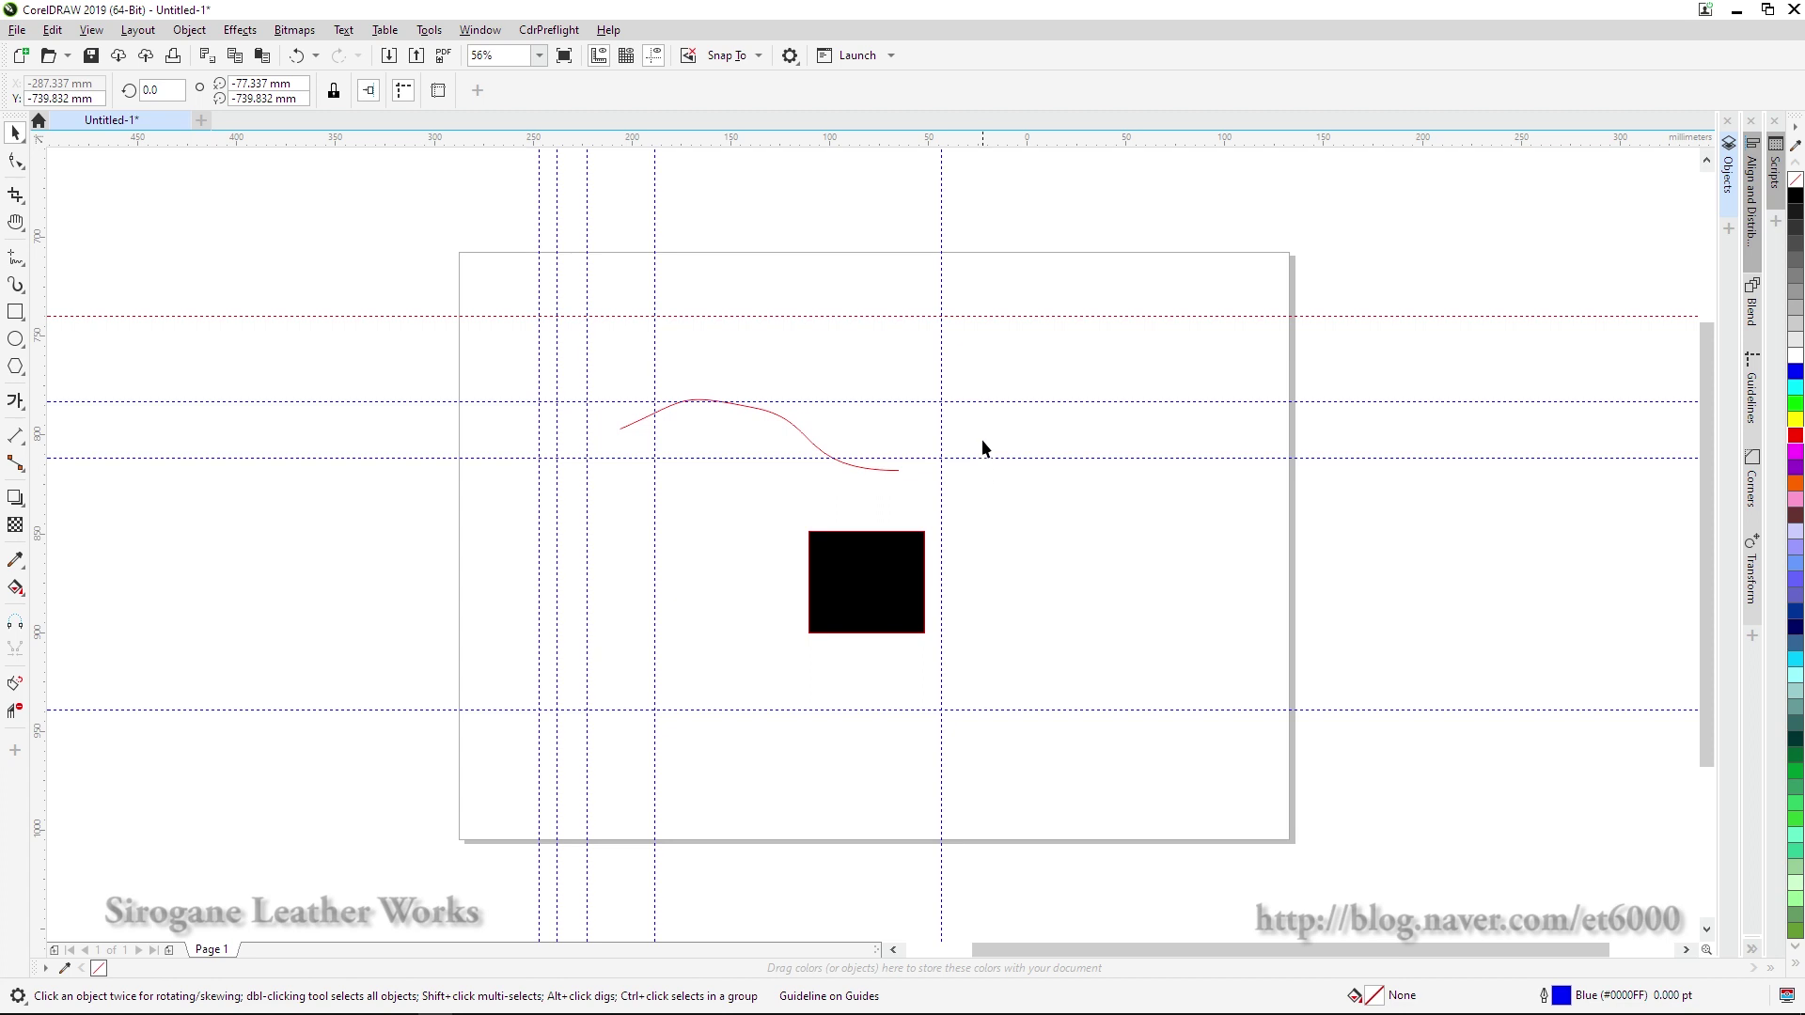
# - Hide the rulers and show them again
pyautogui.click(599, 57)
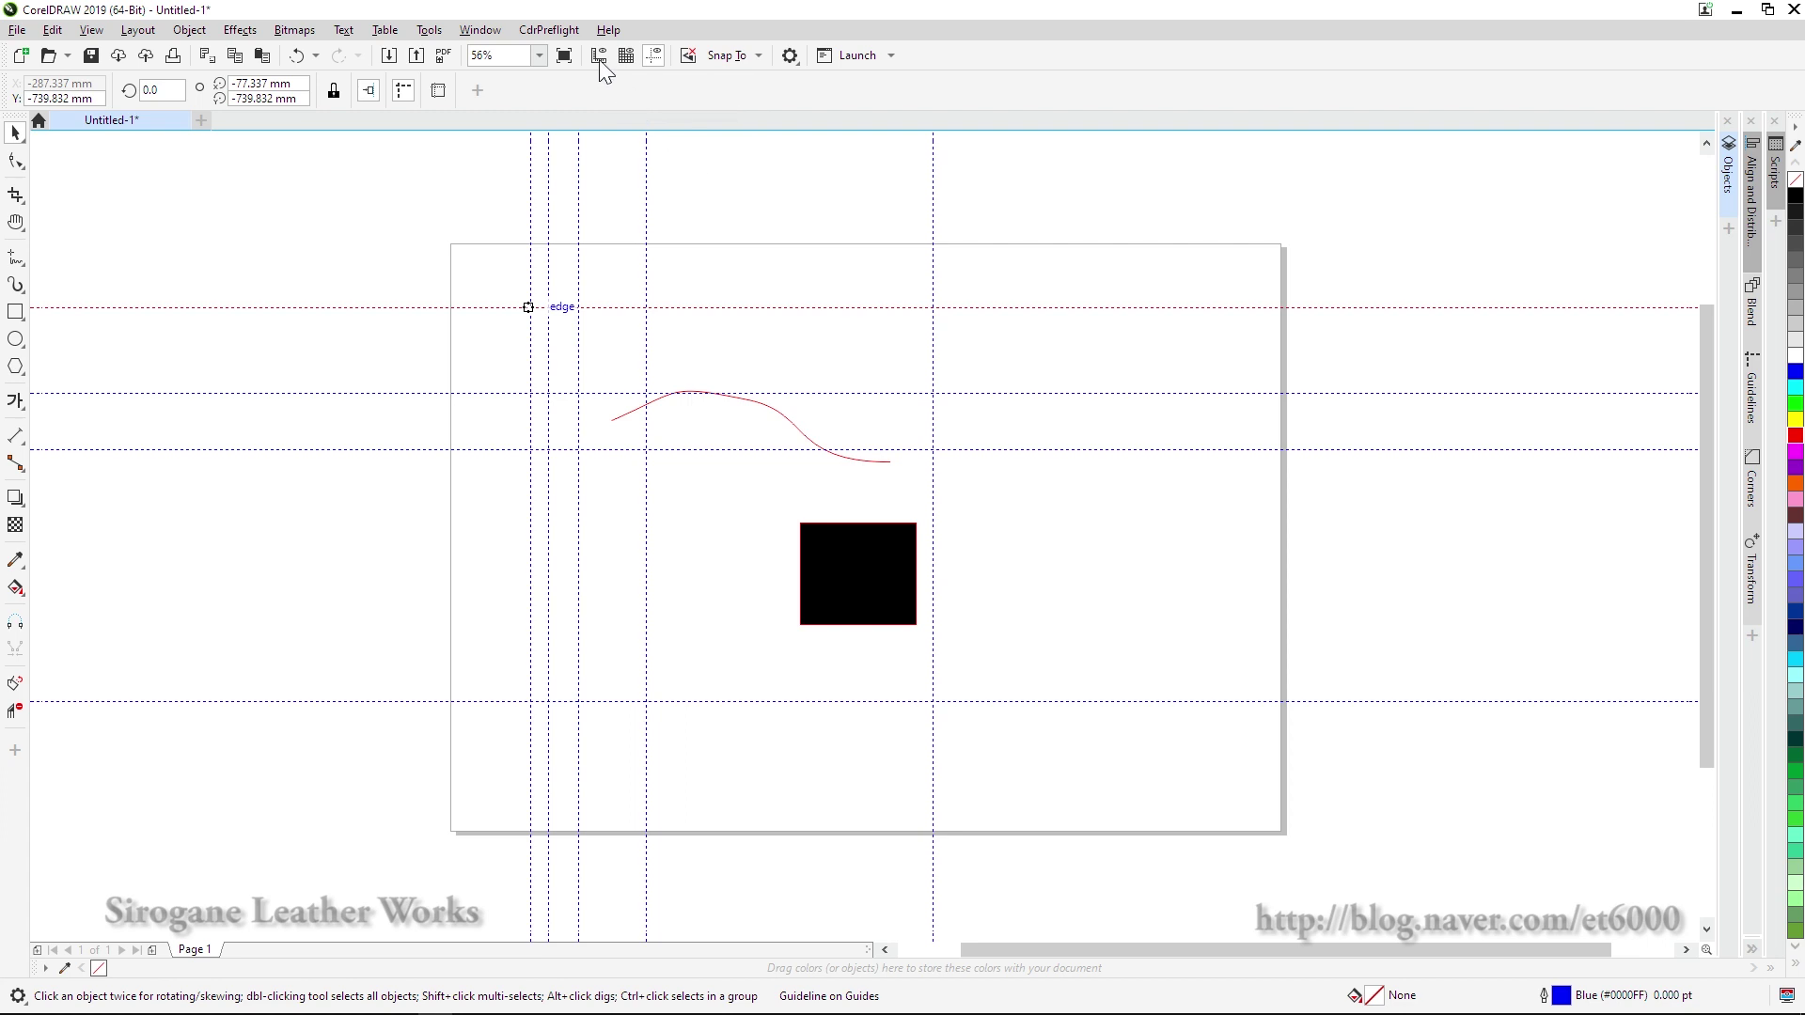
pyautogui.click(598, 54)
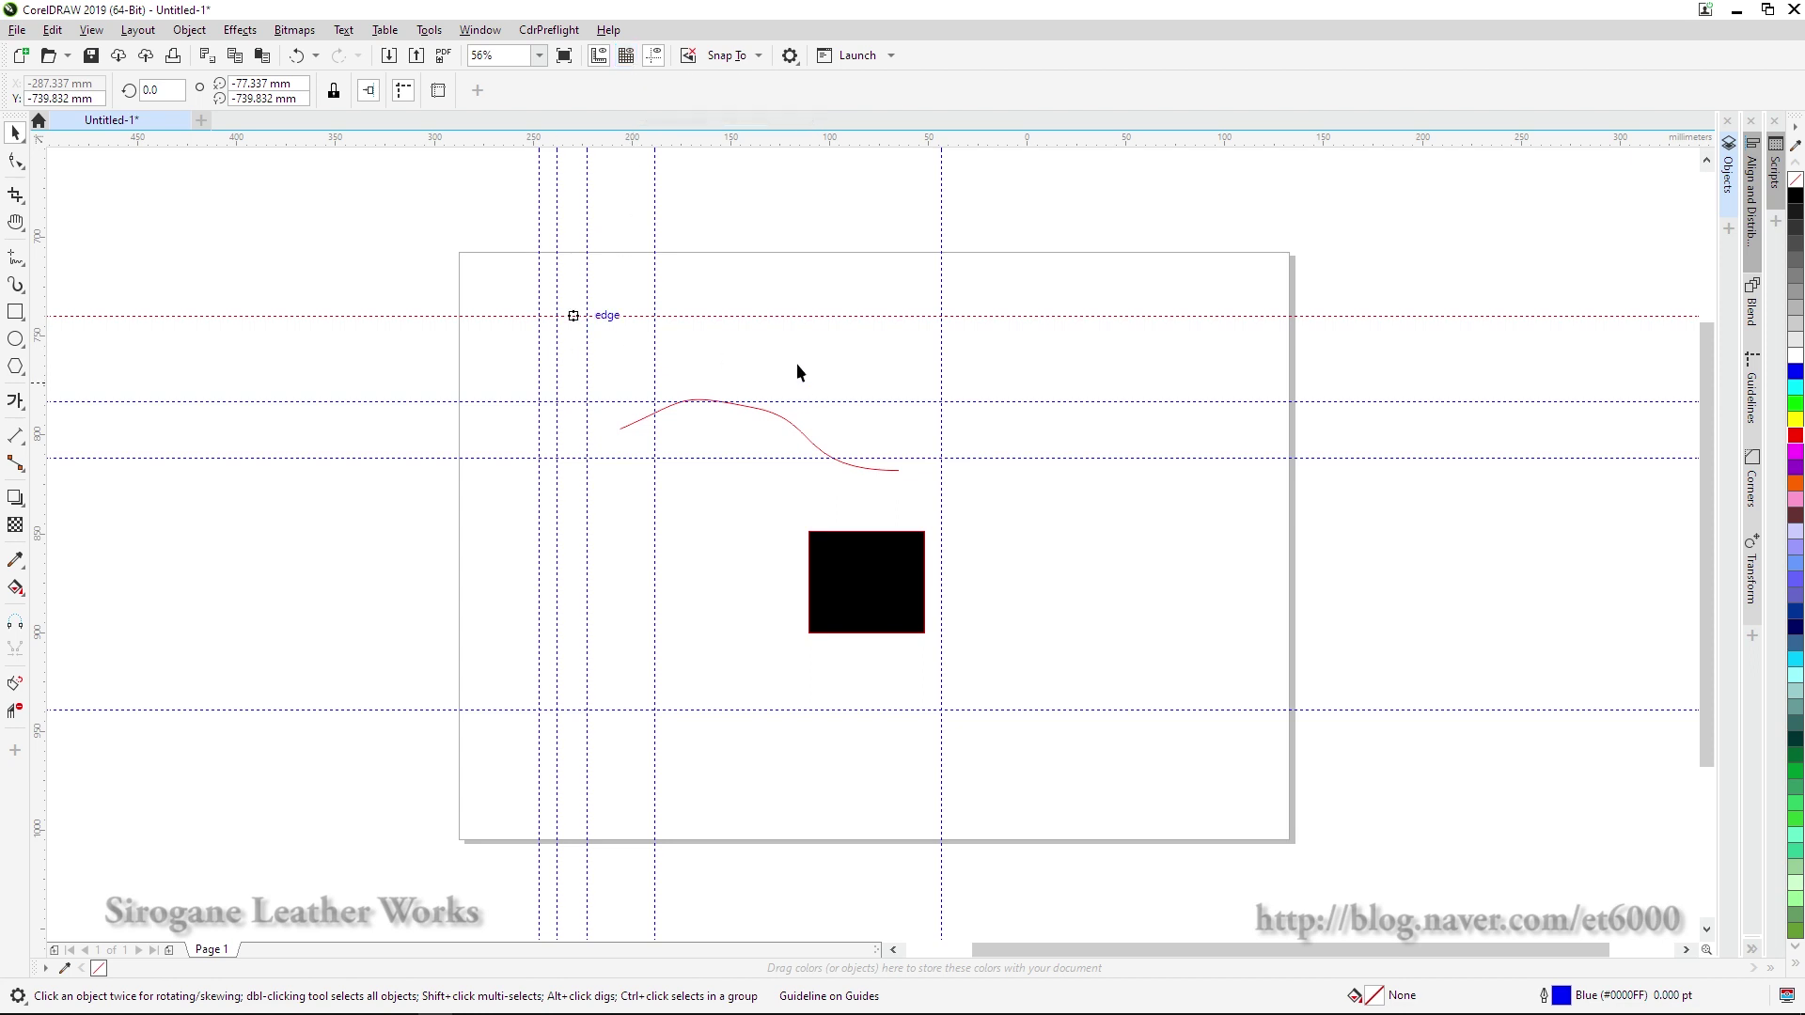
# - Show the document grid behind the drawing
pyautogui.click(627, 59)
pyautogui.scroll(-6, 780, 525)
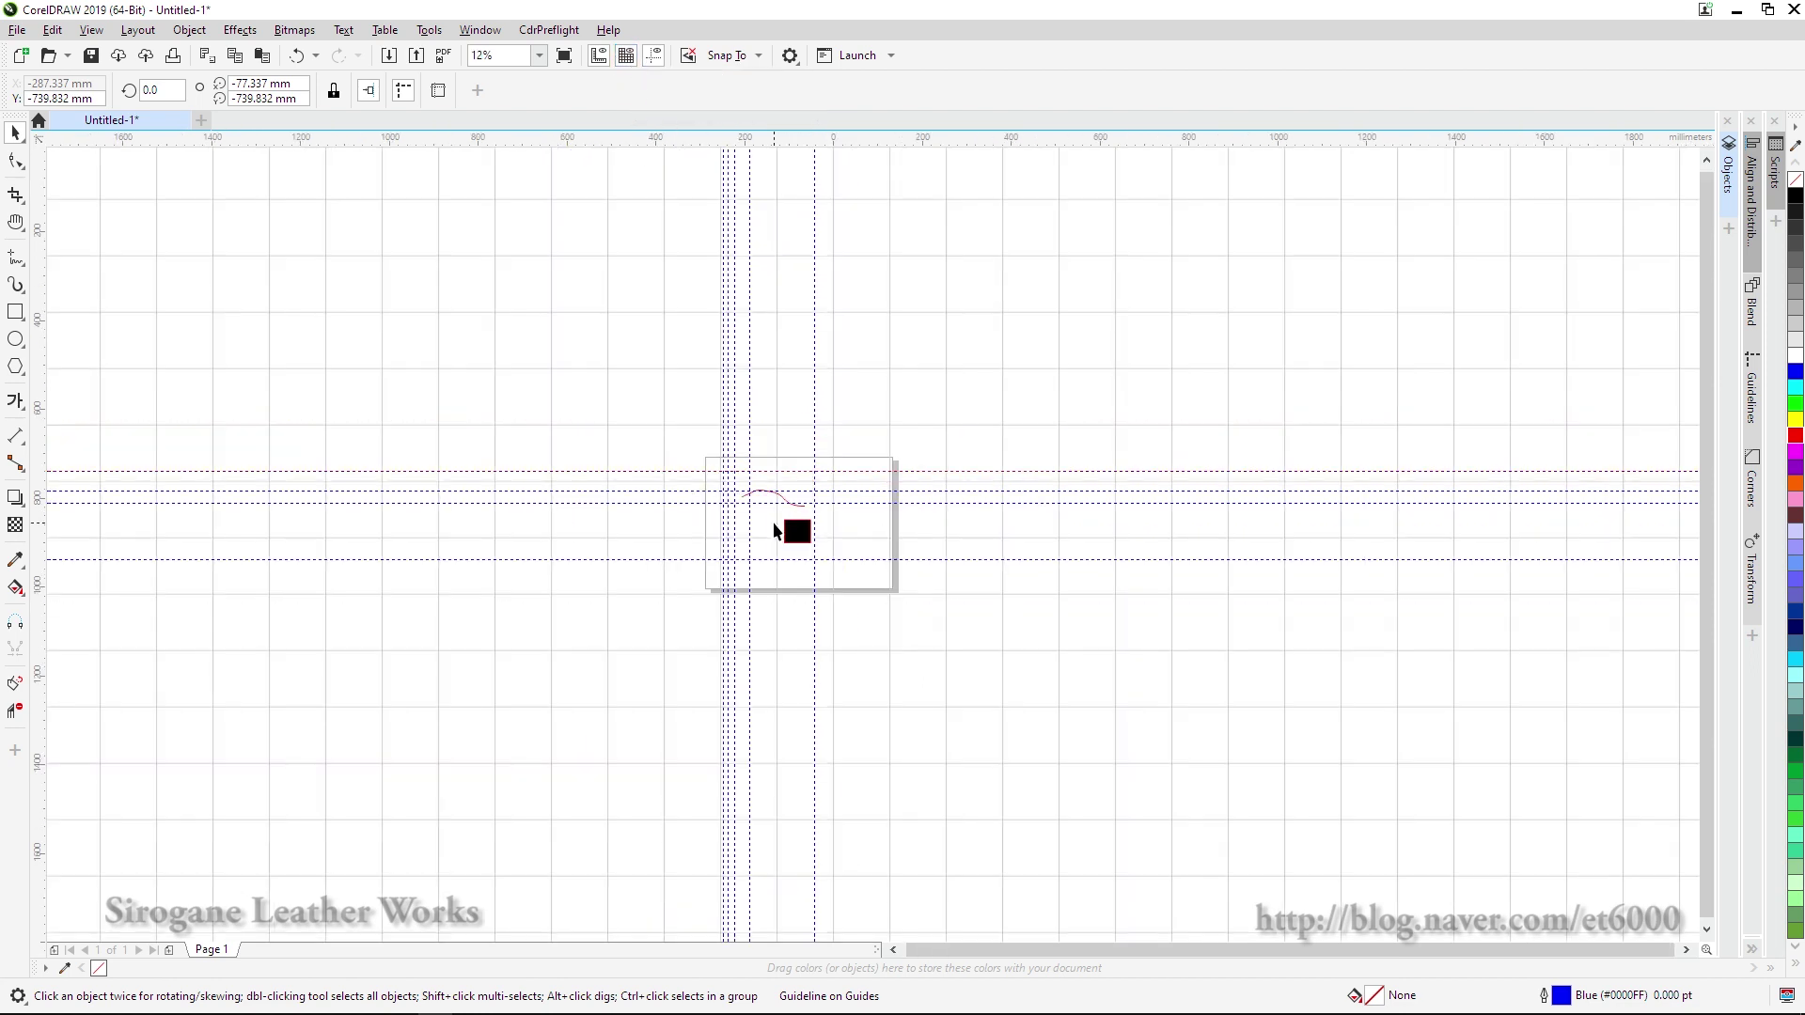
# - Hide the document grid behind the drawing
pyautogui.scroll(-2, 777, 531)
pyautogui.scroll(8, 776, 529)
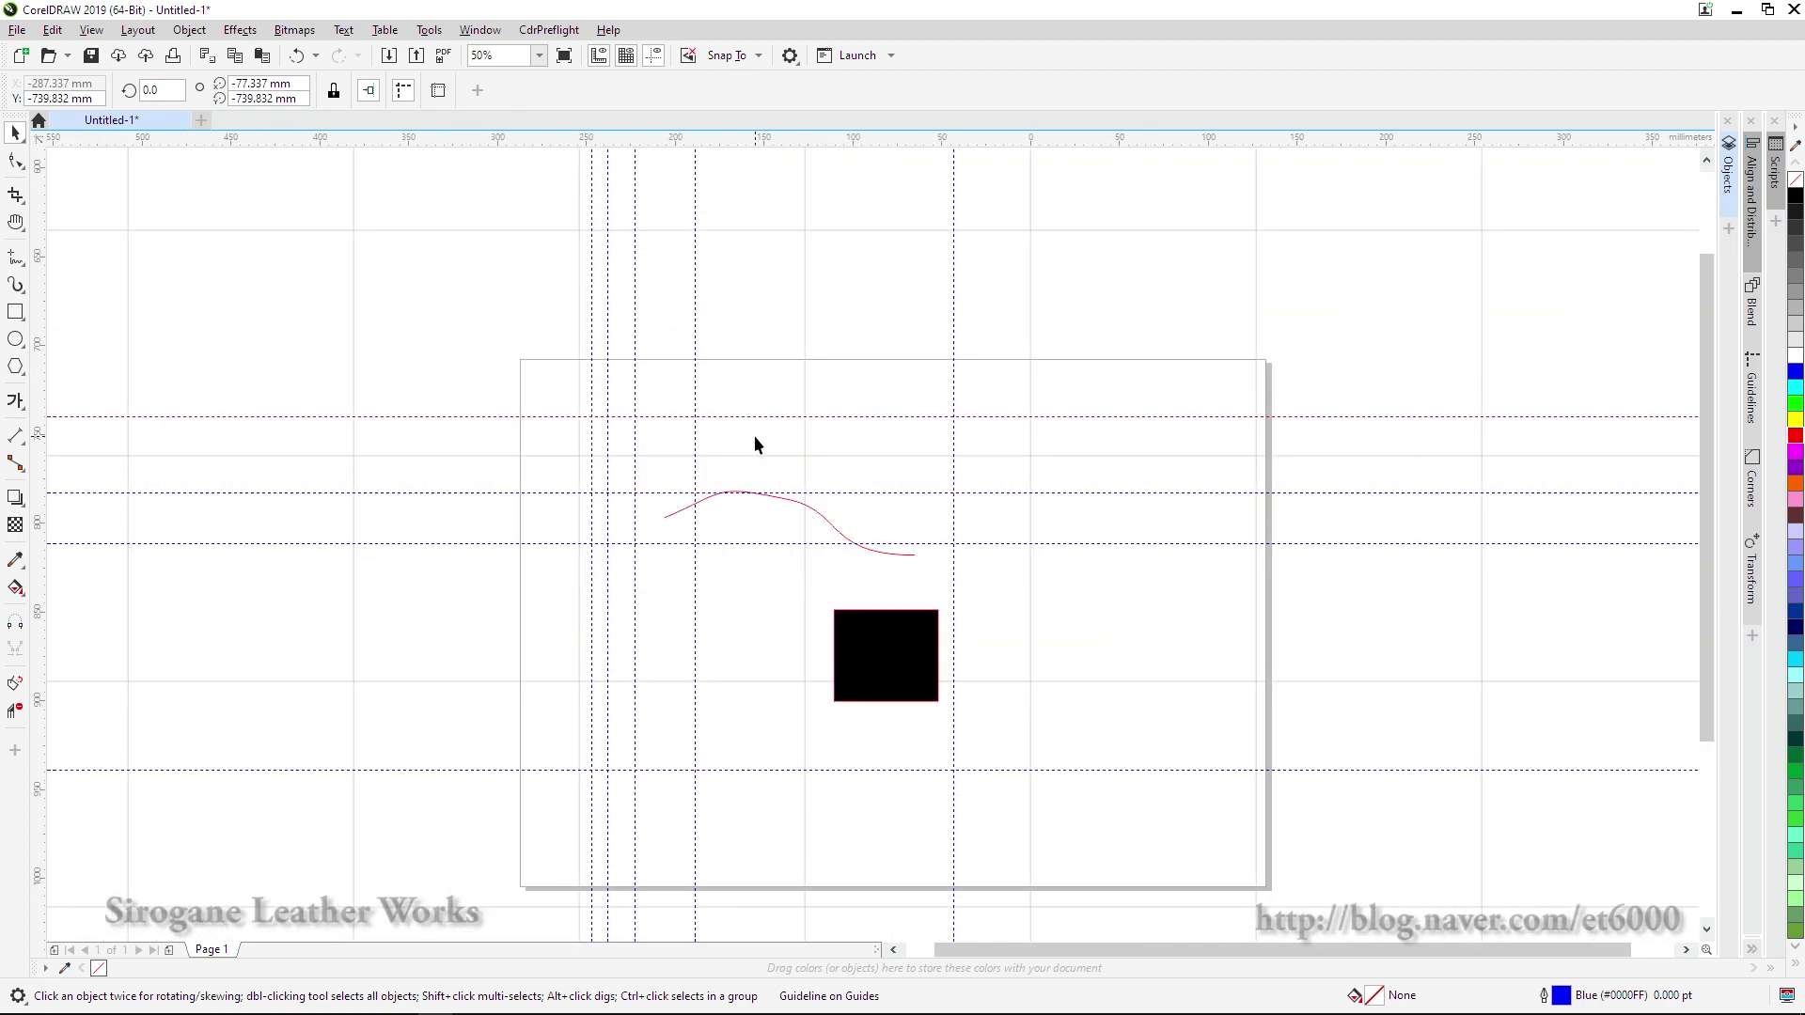
pyautogui.scroll(2, 737, 418)
pyautogui.scroll(-2, 737, 428)
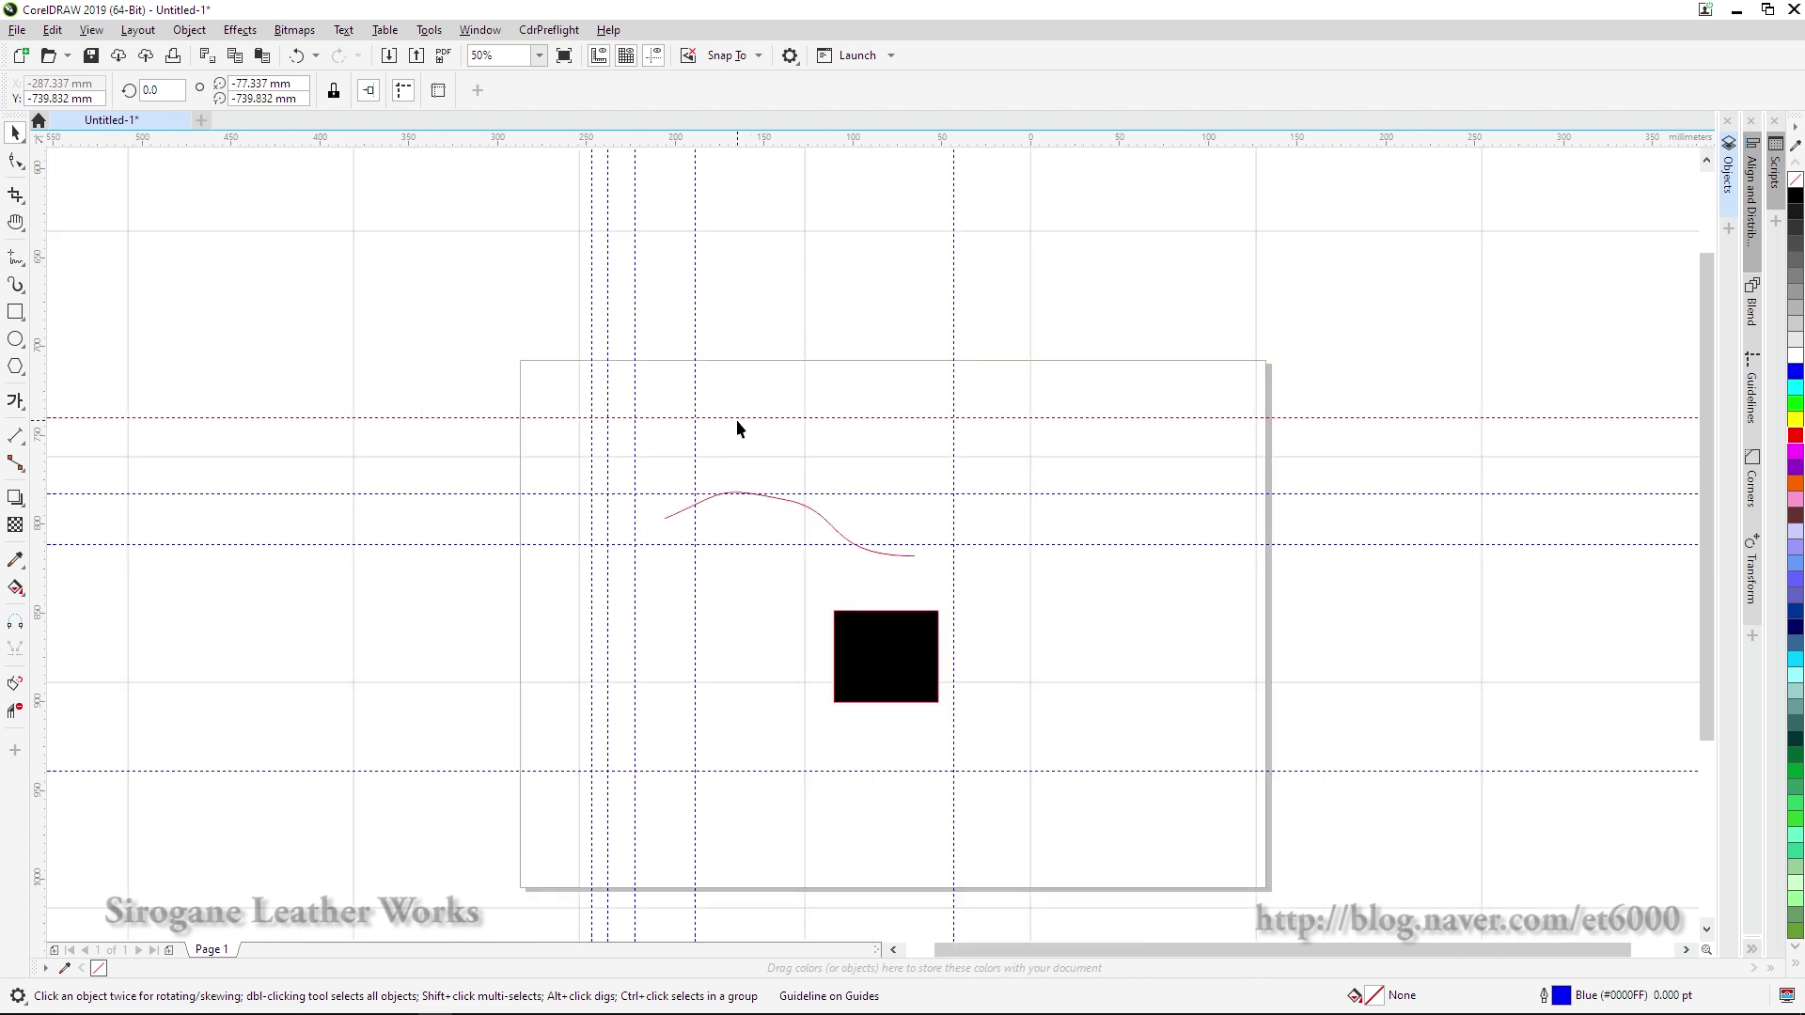
pyautogui.scroll(1, 750, 425)
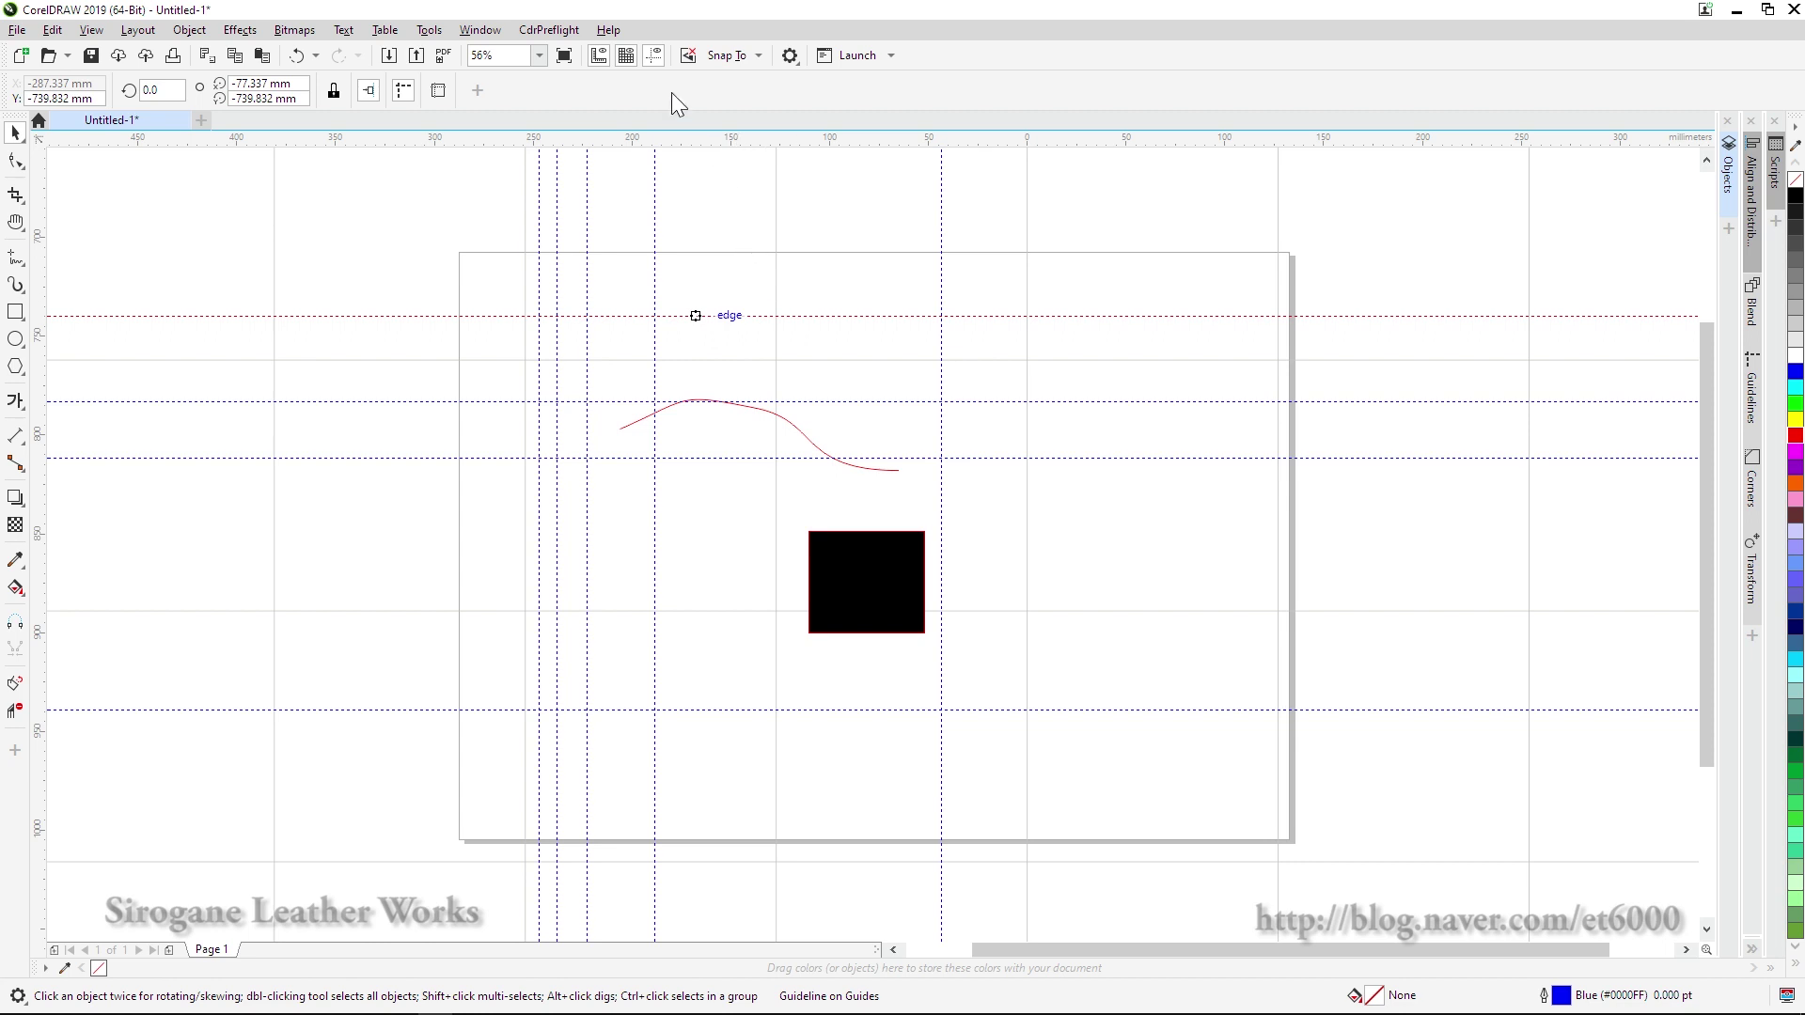
pyautogui.click(630, 57)
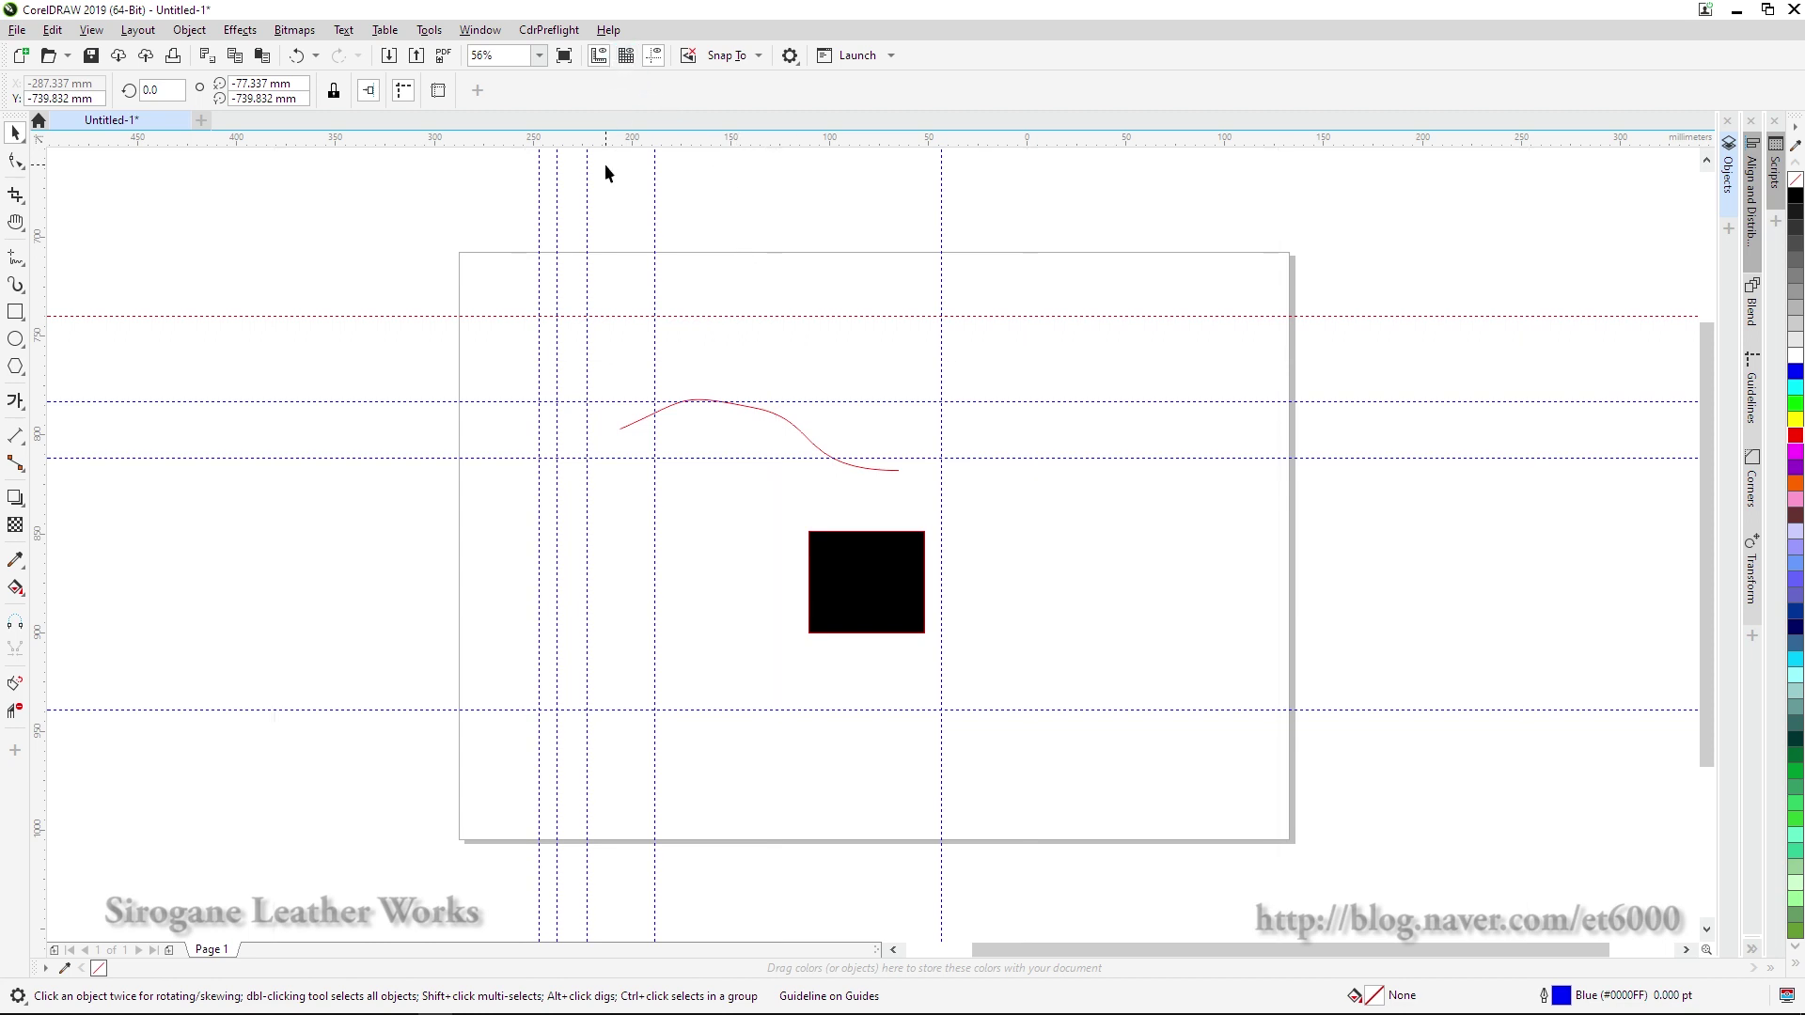
# - Hide the guidelines and show them again, and view the drawing in full-screen preview
pyautogui.click(654, 58)
pyautogui.click(655, 58)
pyautogui.click(655, 58)
pyautogui.click(852, 361)
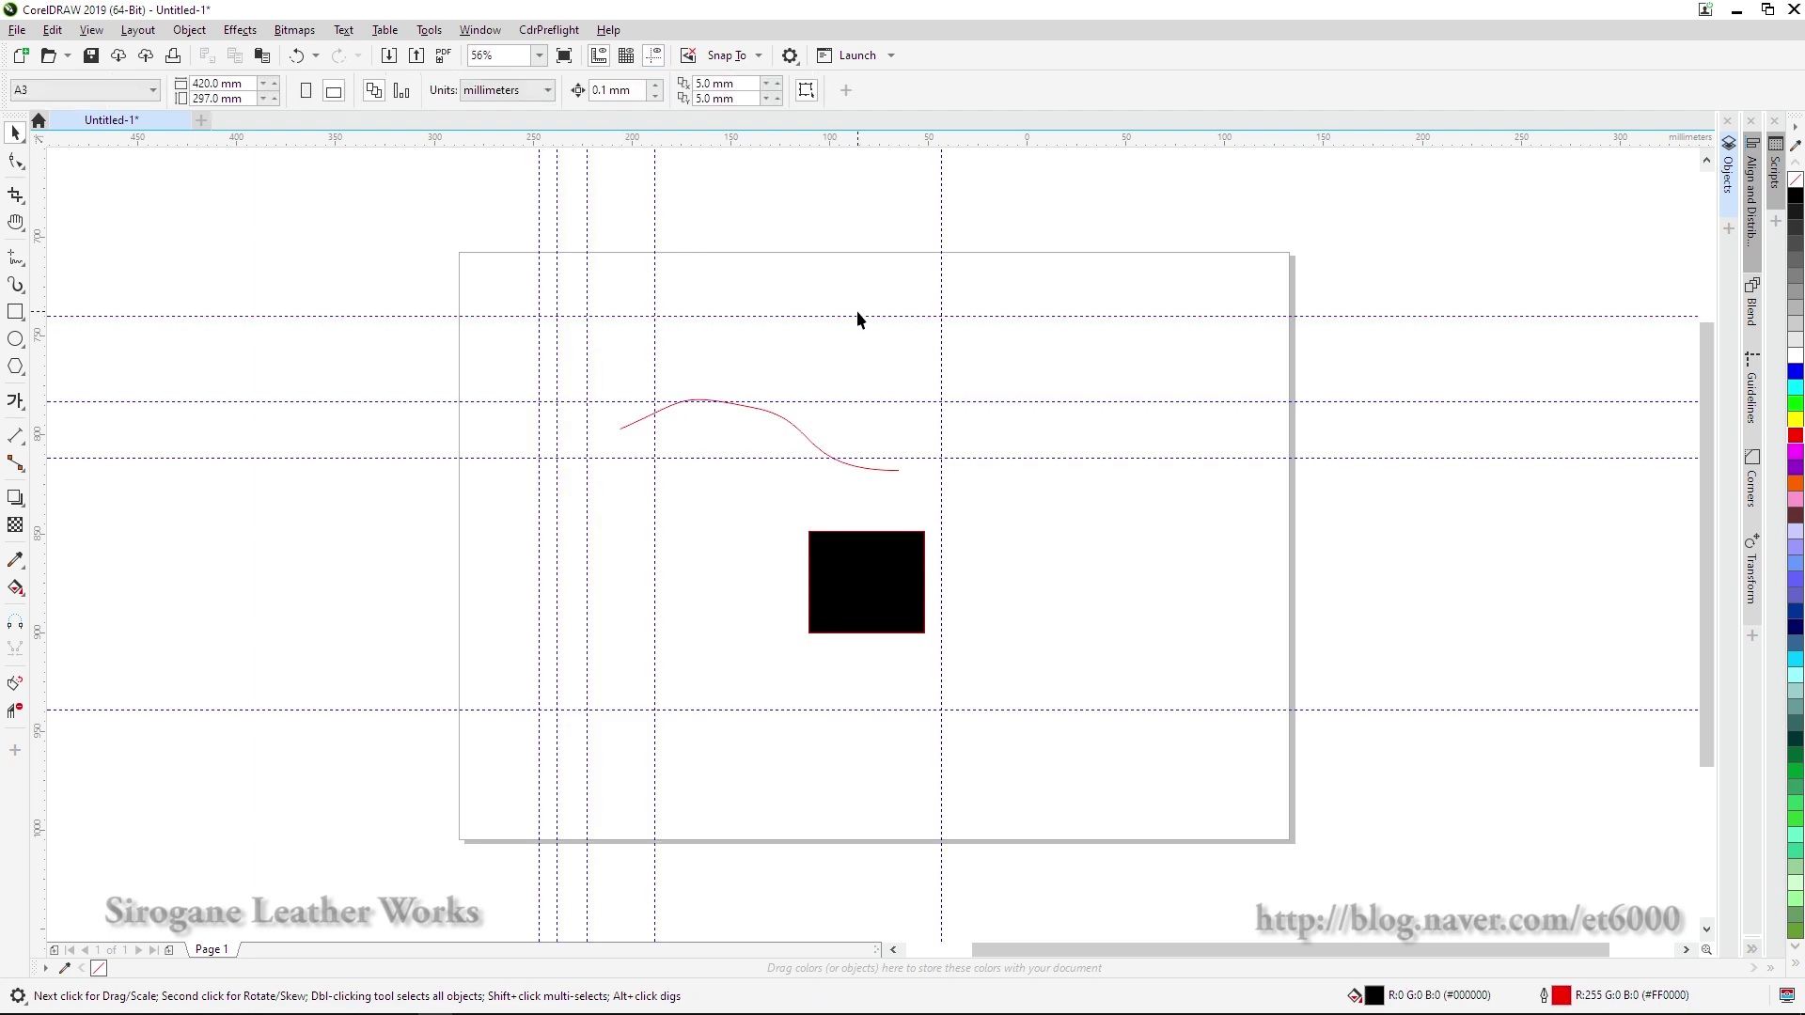
pyautogui.press('F9')
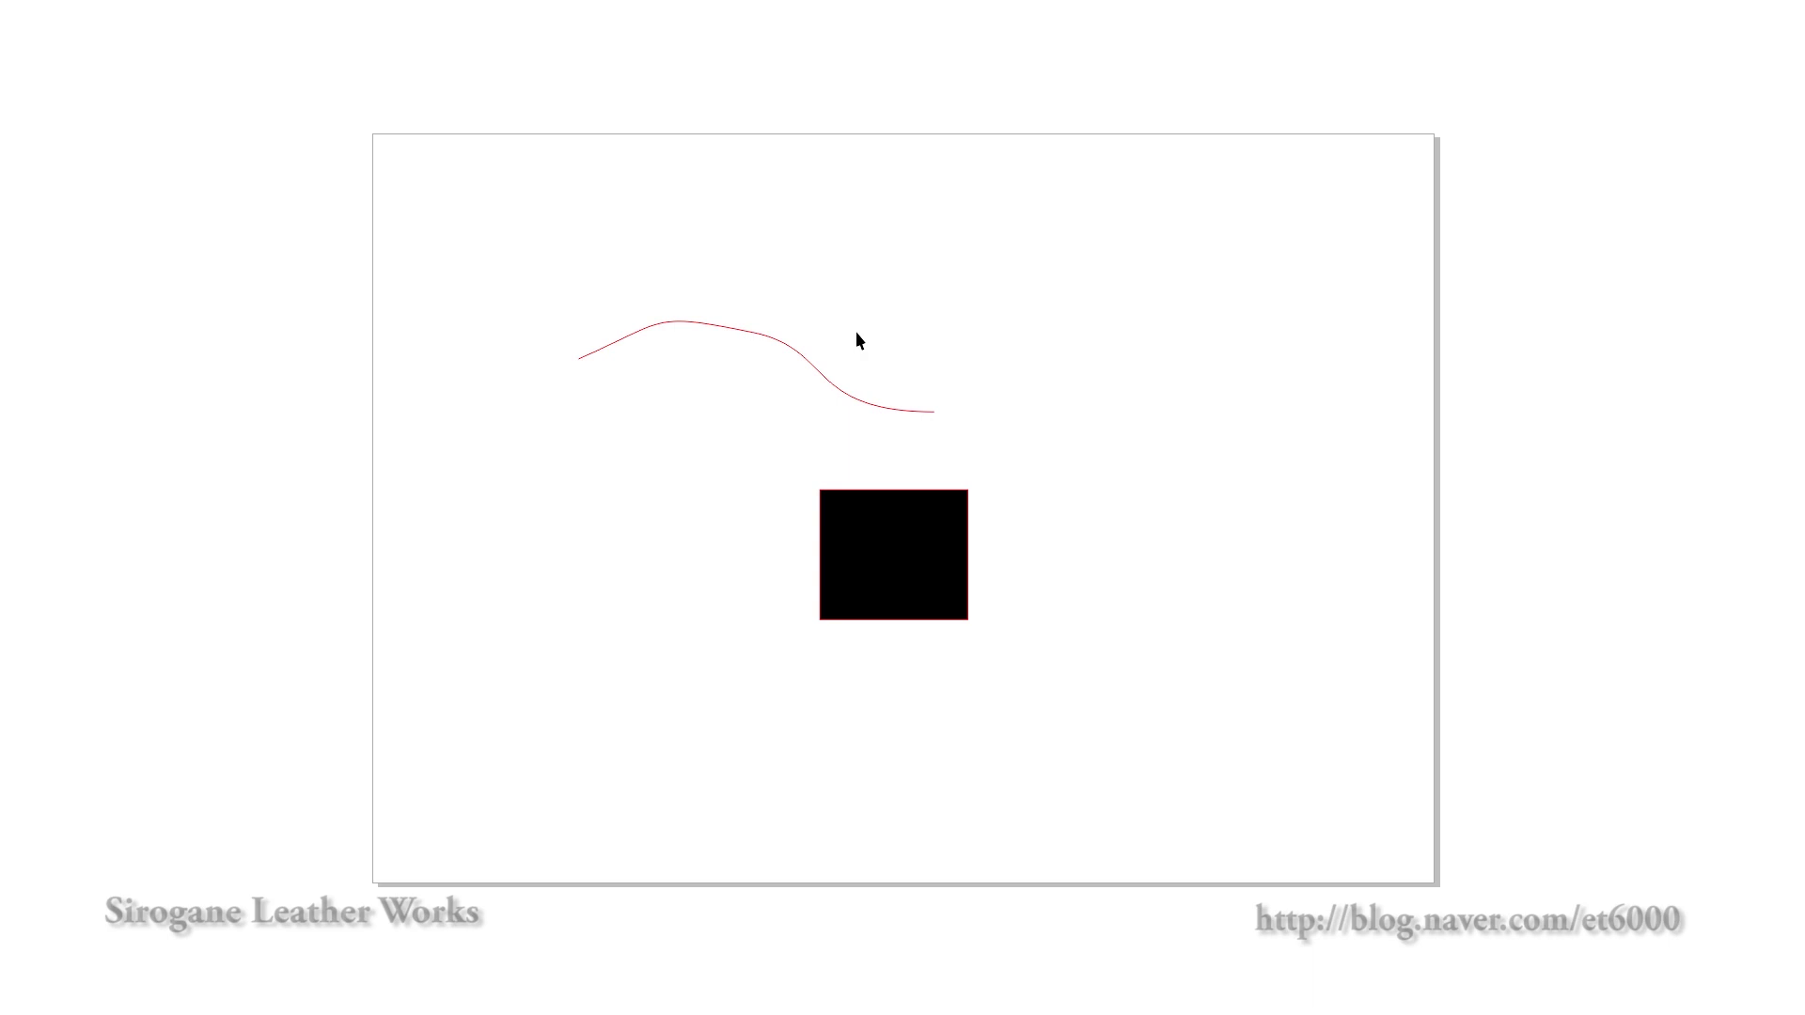
pyautogui.click(856, 331)
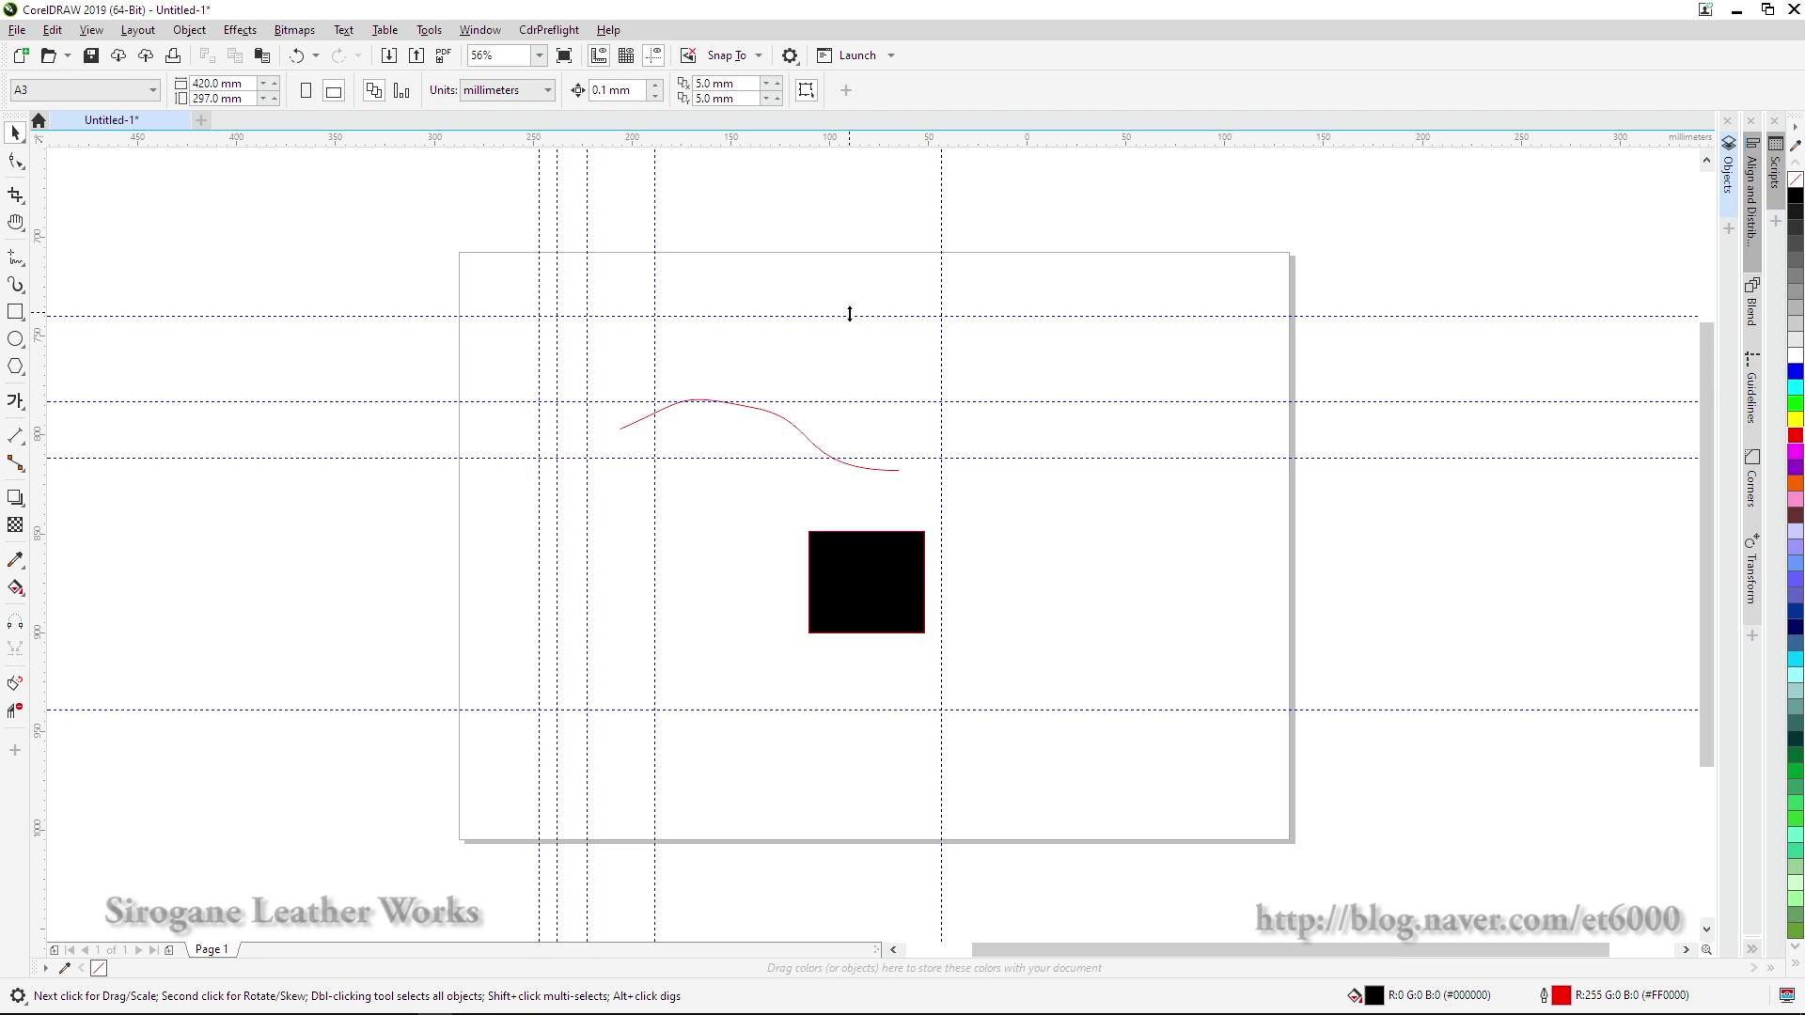
# - Move the black rectangle around the guidelines and curve, leaving it below the curve at about X -138 mm, Y -859 mm
pyautogui.click(825, 589)
pyautogui.moveTo(835, 584); pyautogui.dragTo(791, 425)
pyautogui.click(826, 628)
pyautogui.click(856, 534)
pyautogui.moveTo(770, 517); pyautogui.dragTo(837, 674)
pyautogui.click(923, 564)
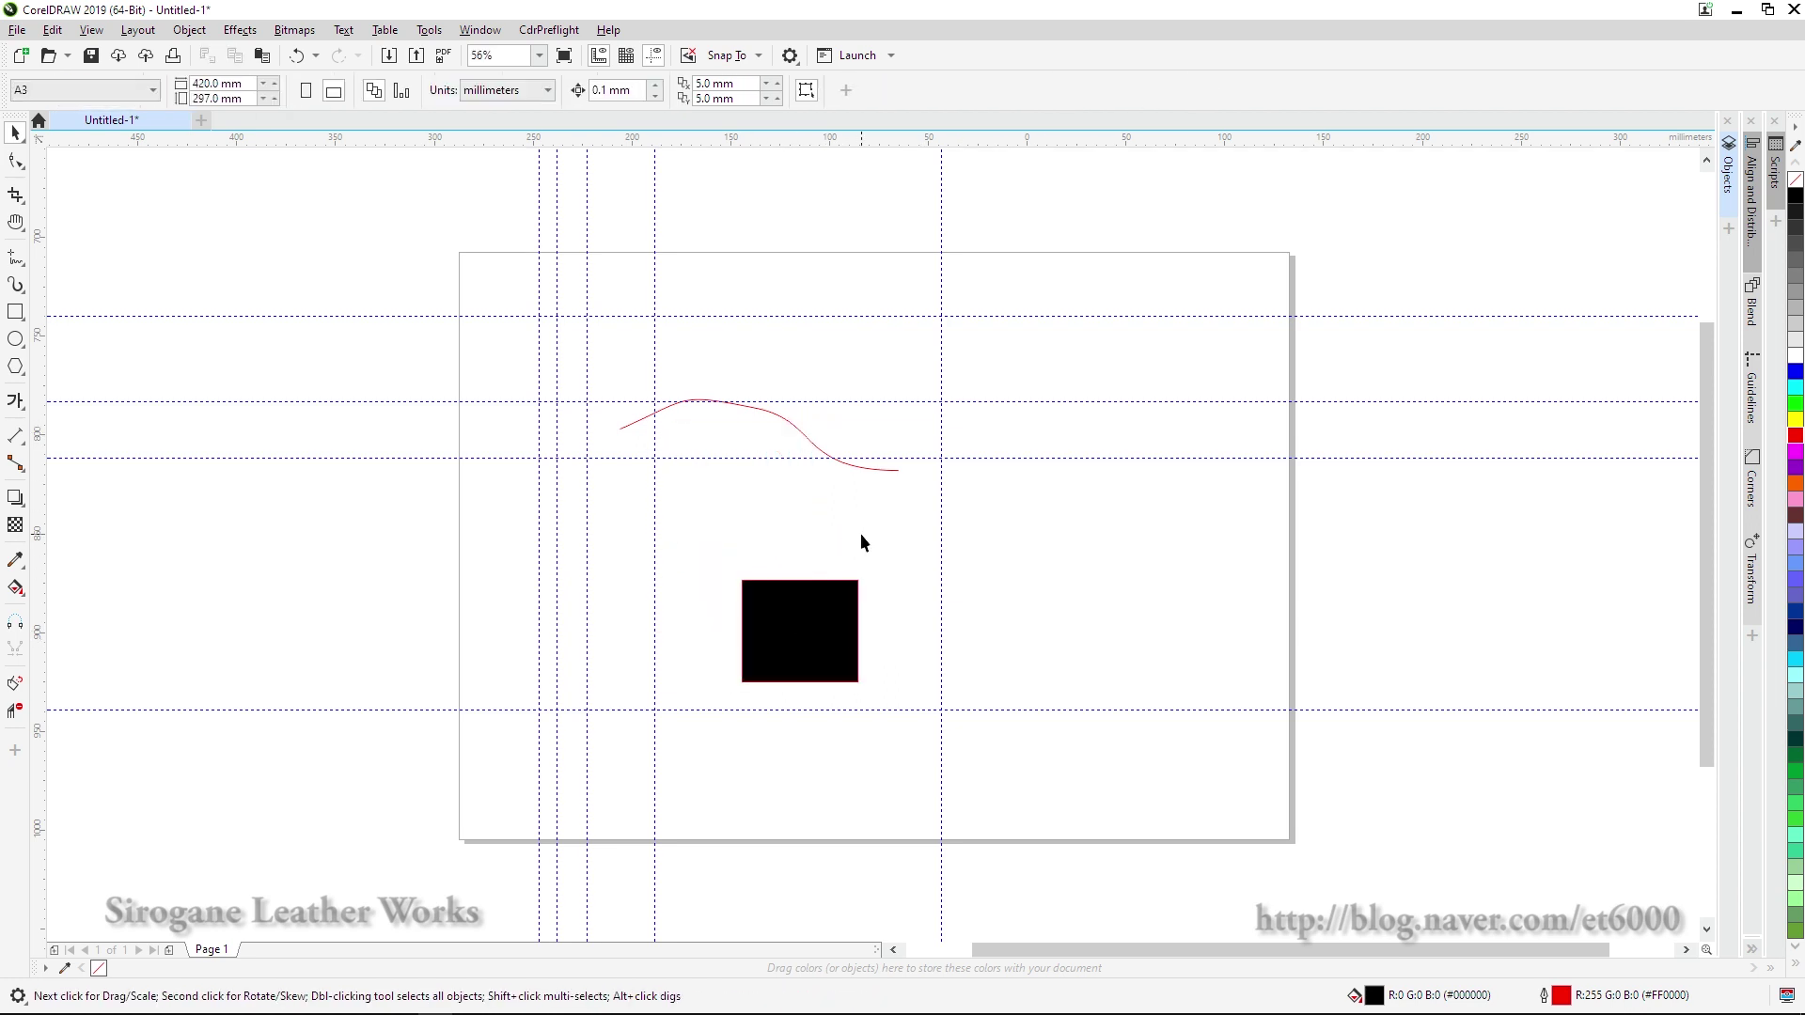
pyautogui.moveTo(794, 621); pyautogui.dragTo(749, 542)
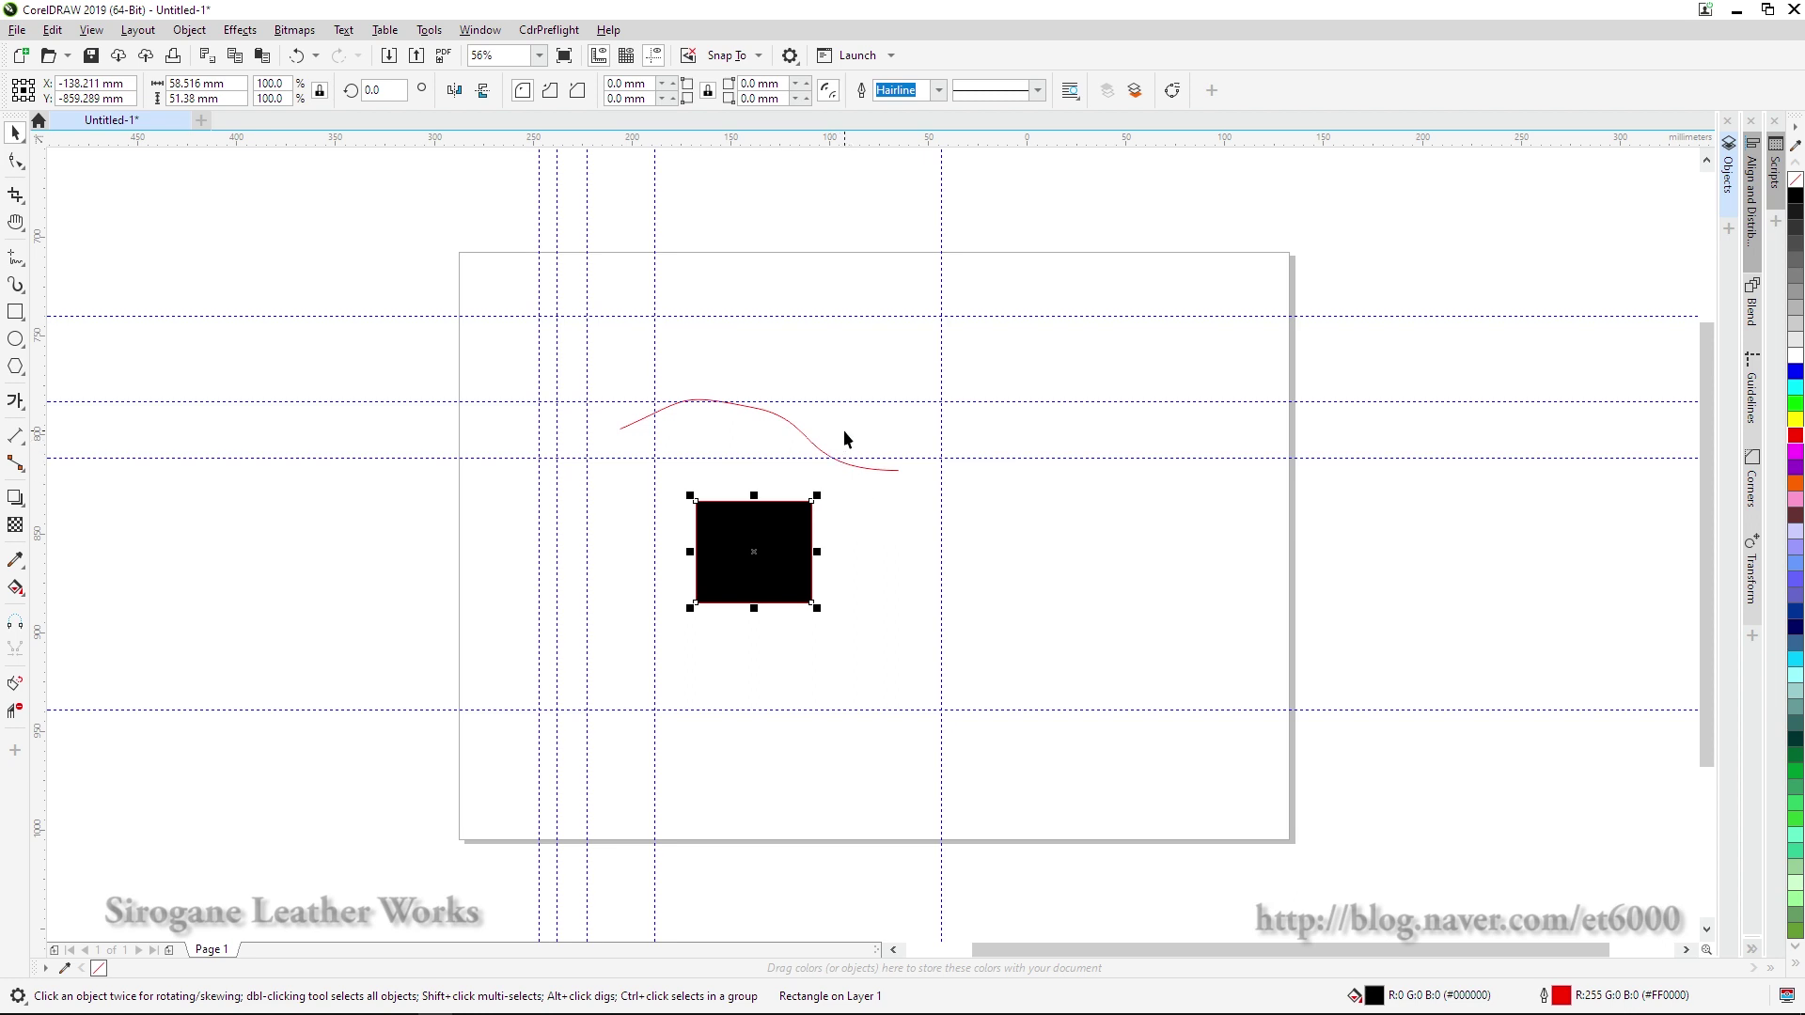
# - Move the black rectangle so its upper-right corner sits just under the descending part of the curve, at about X -90 mm
pyautogui.scroll(5, 846, 442)
pyautogui.moveTo(591, 660); pyautogui.dragTo(855, 436)
pyautogui.click(922, 457)
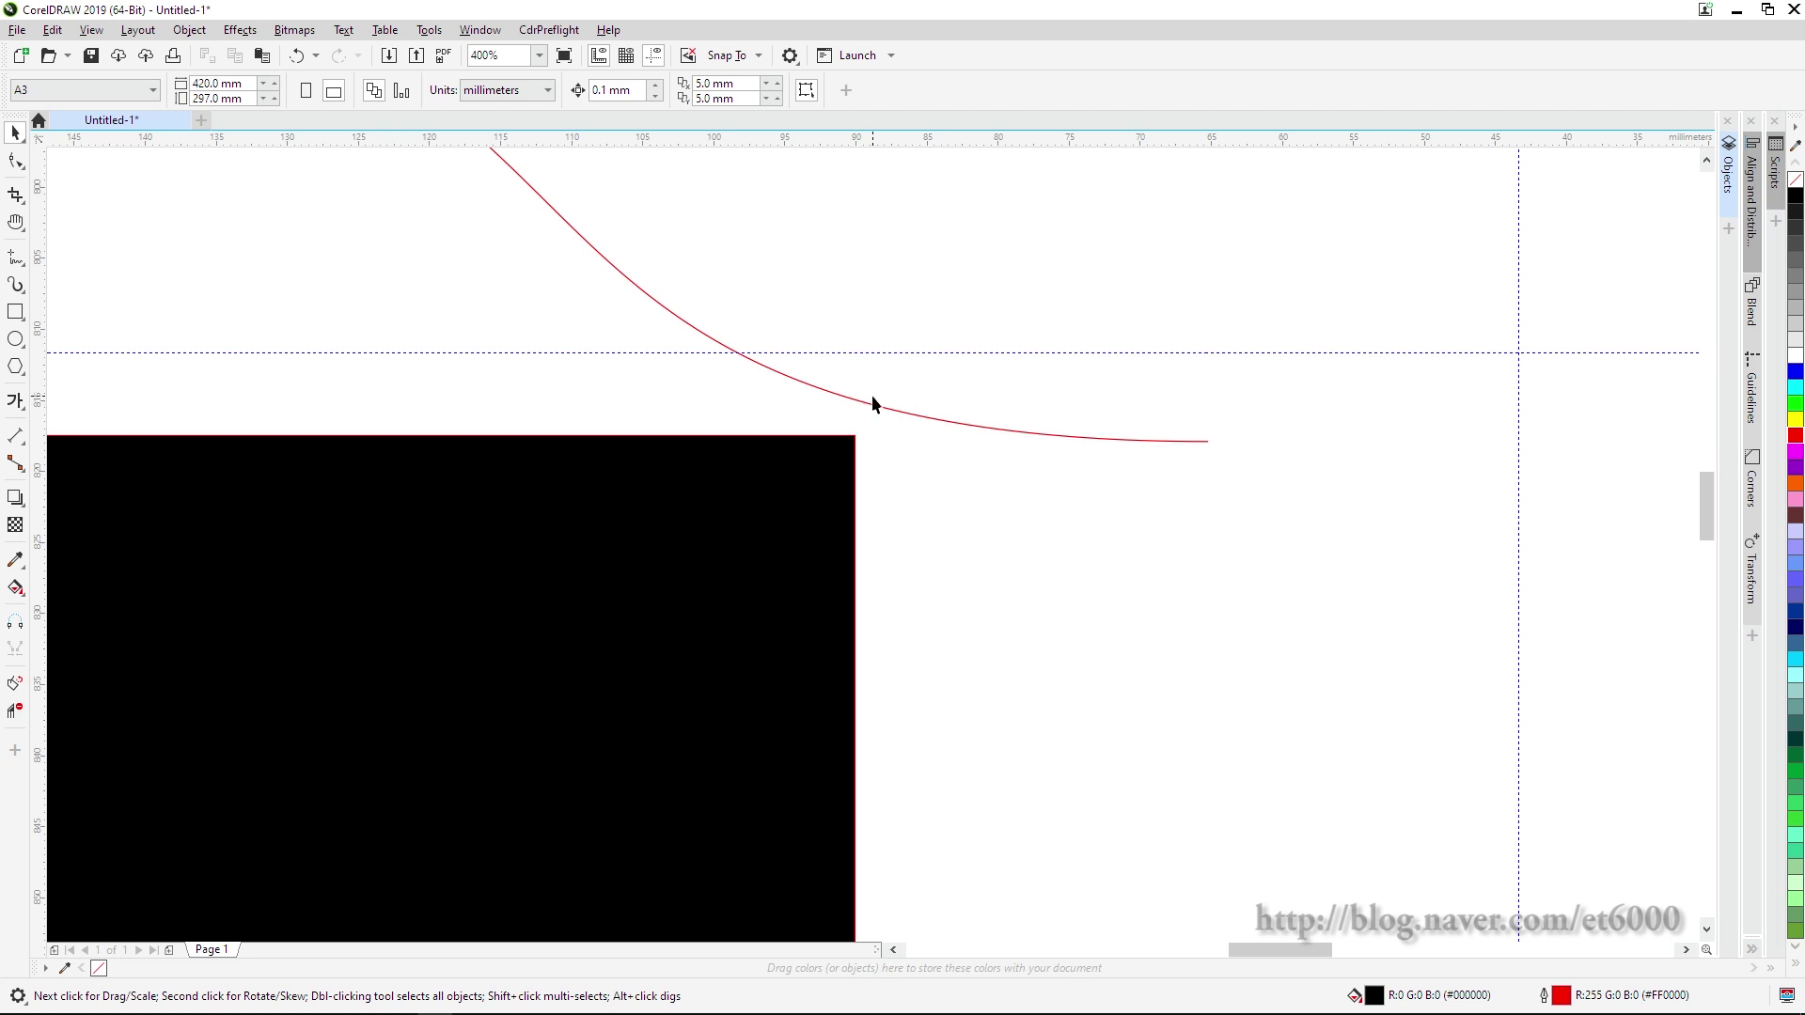
# - Turn off all snapping and move the rectangle freely until its upper-right corner is close against the curve
pyautogui.click(688, 54)
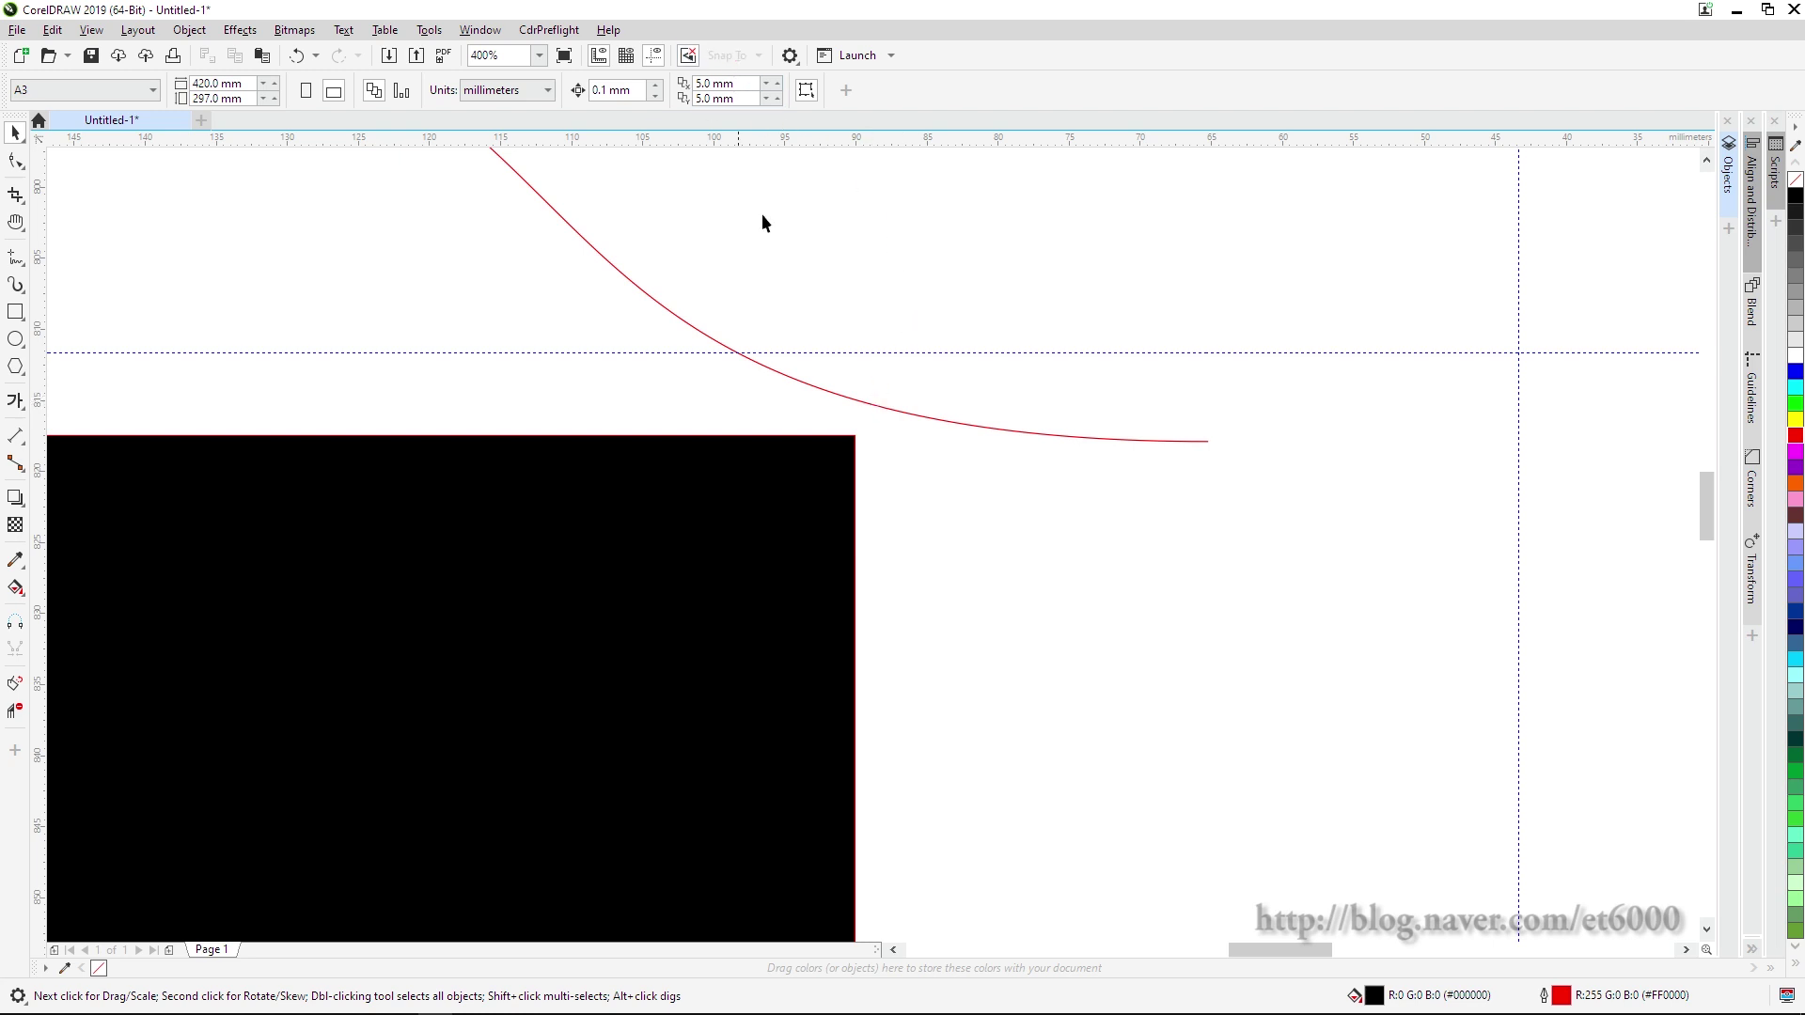
pyautogui.click(863, 444)
pyautogui.moveTo(858, 435)
pyautogui.mouseDown()
pyautogui.moveTo(887, 413)
pyautogui.moveTo(851, 430)
pyautogui.moveTo(870, 419)
pyautogui.mouseUp()
pyautogui.scroll(3, 886, 414)
pyautogui.click(905, 480)
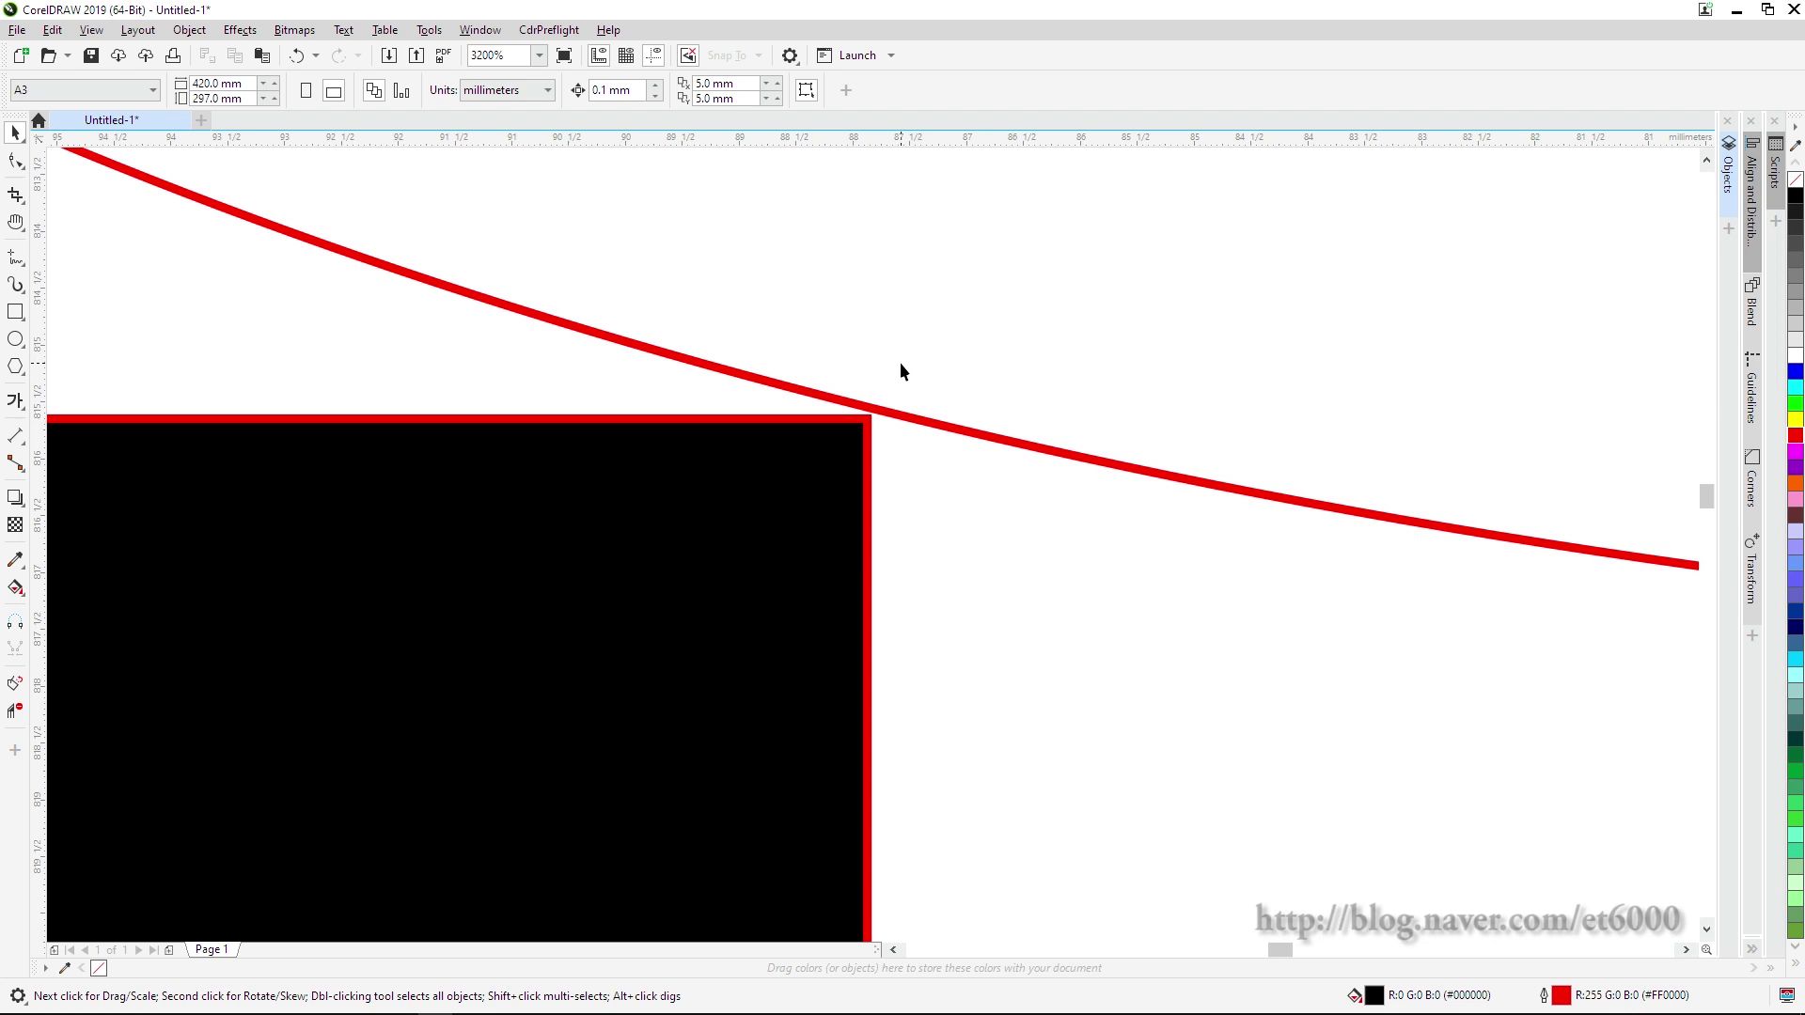
# - Turn snapping back on and move the rectangle straight down, slightly away from the curve
pyautogui.click(691, 56)
pyautogui.click(846, 456)
pyautogui.moveTo(874, 432); pyautogui.dragTo(871, 520)
pyautogui.click(852, 258)
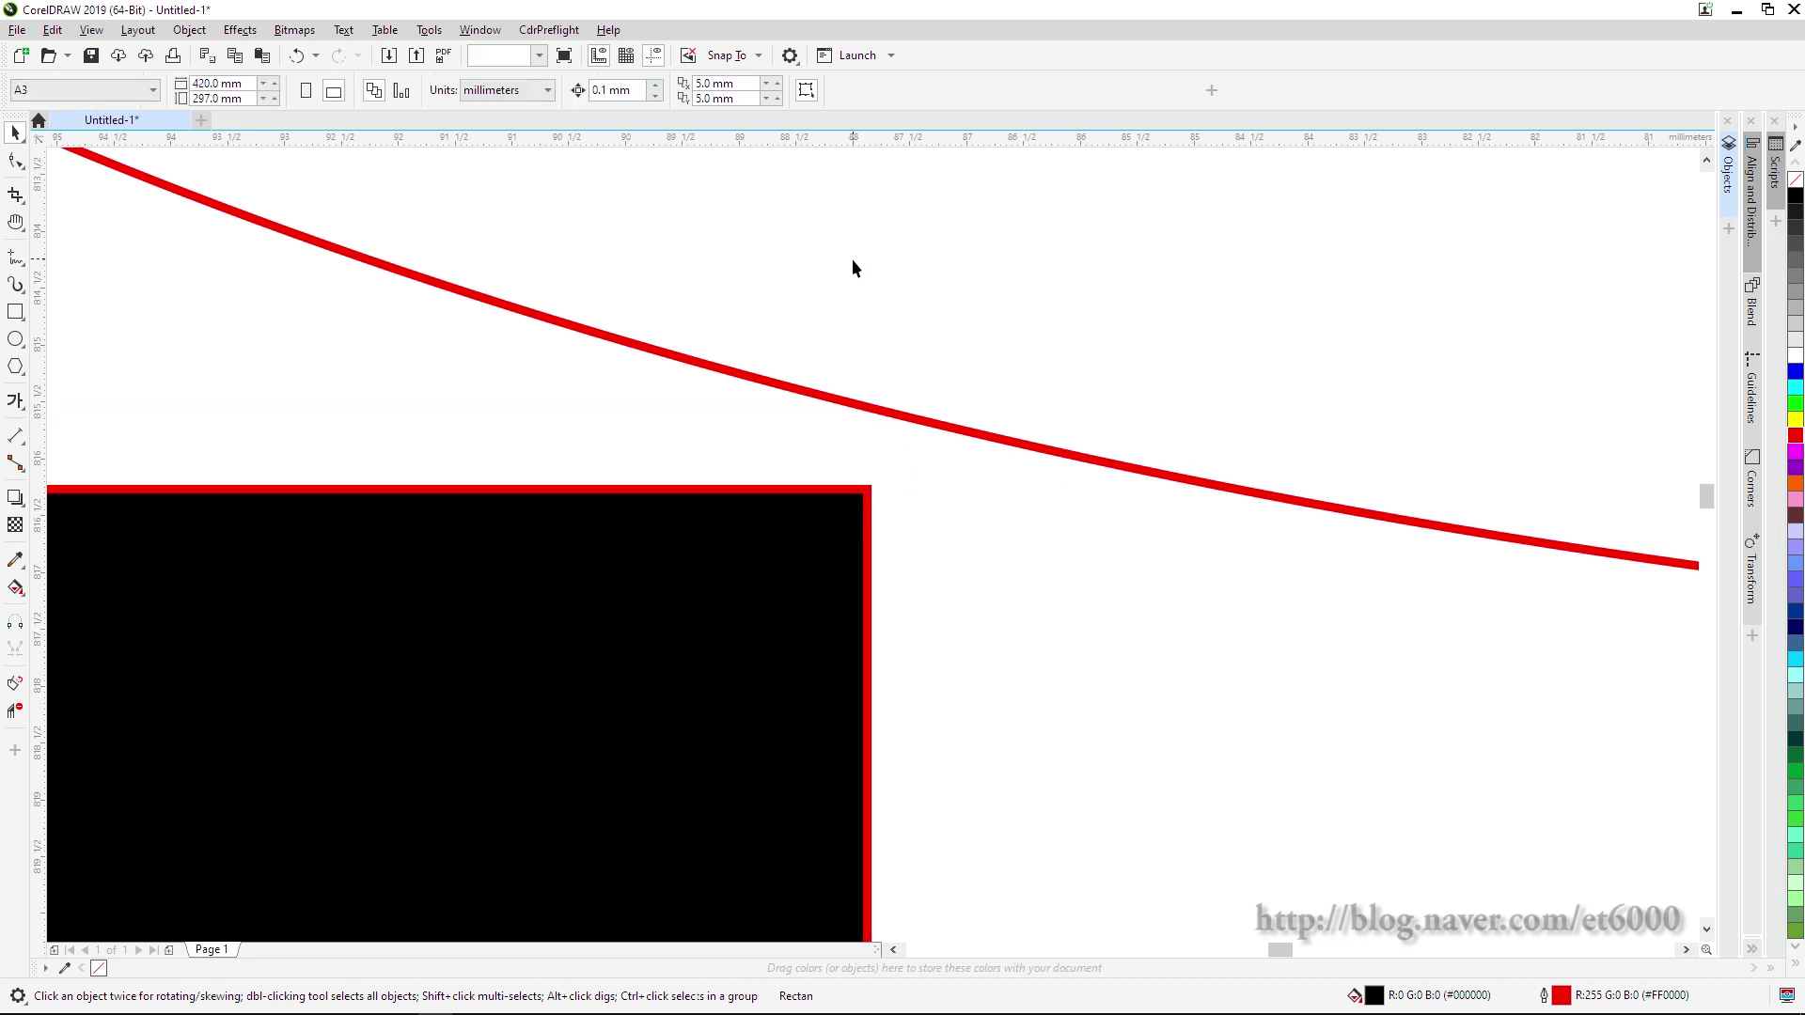
# - Toggle snapping to guidelines off and on, and snap the rectangle's top edge to the horizontal guideline crossing the curve's lower part
pyautogui.click(760, 55)
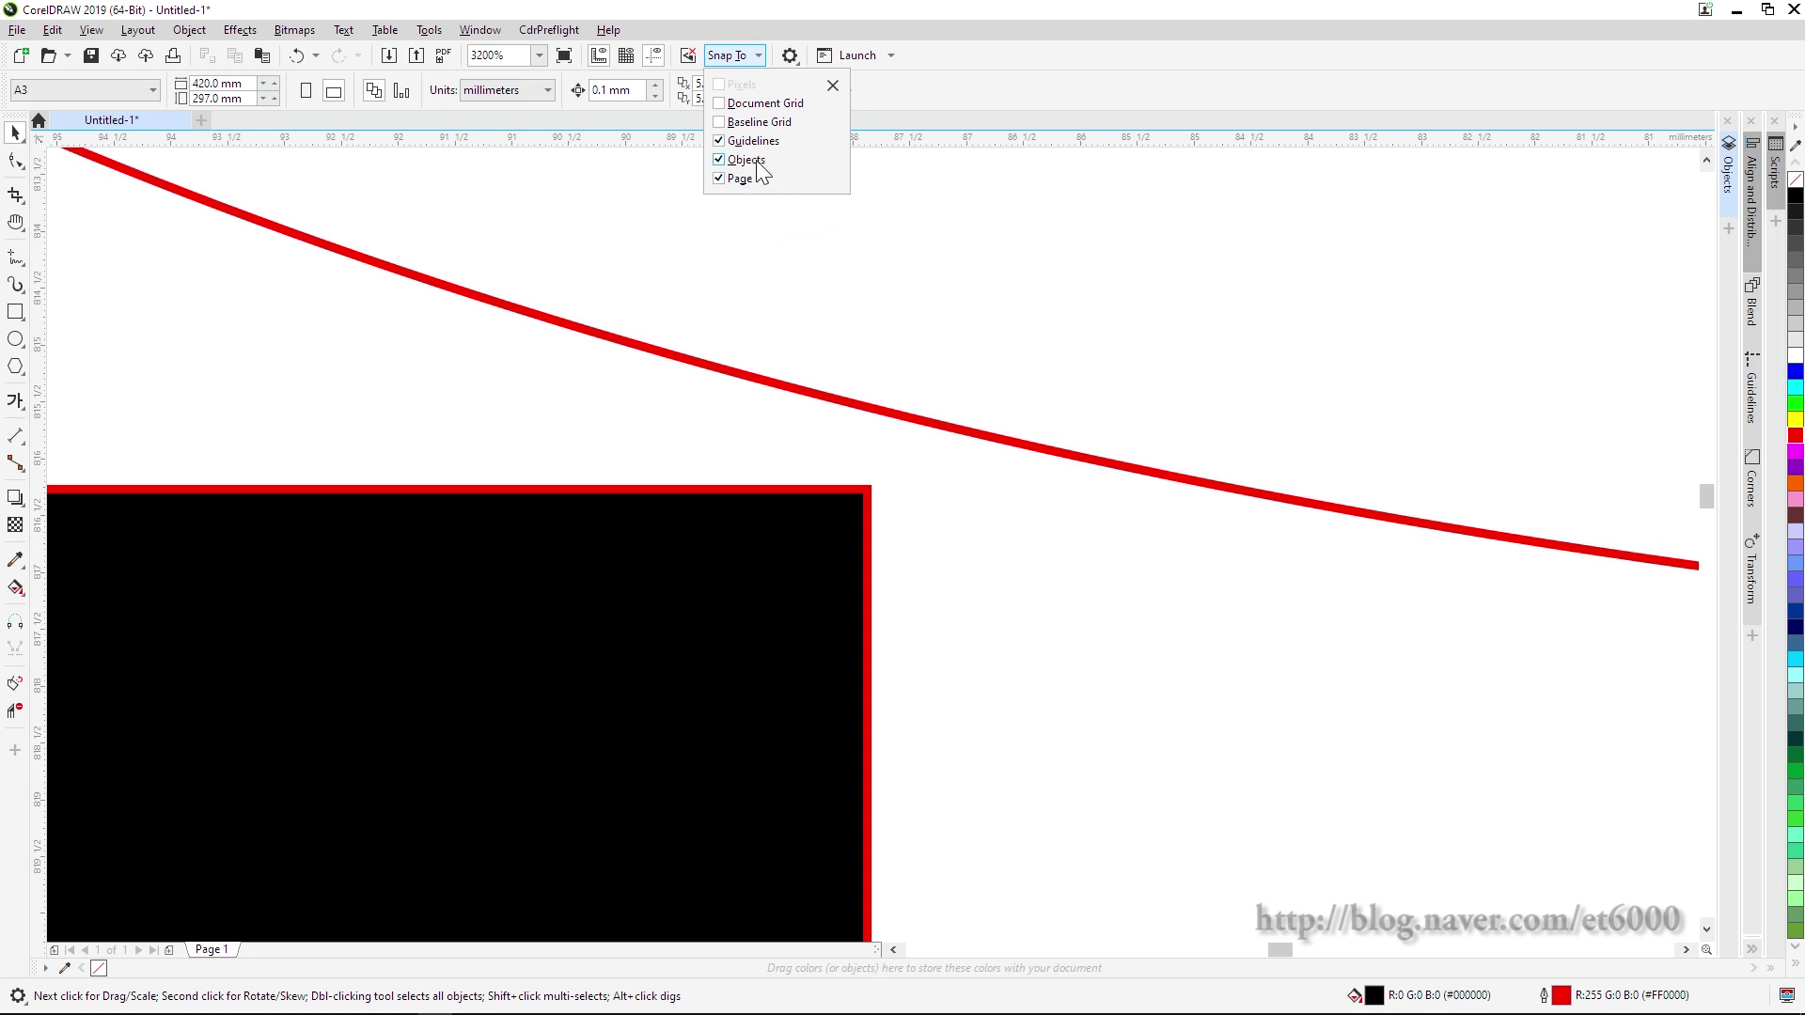
pyautogui.click(750, 141)
pyautogui.click(722, 143)
pyautogui.click(1135, 529)
pyautogui.scroll(-1, 1098, 556)
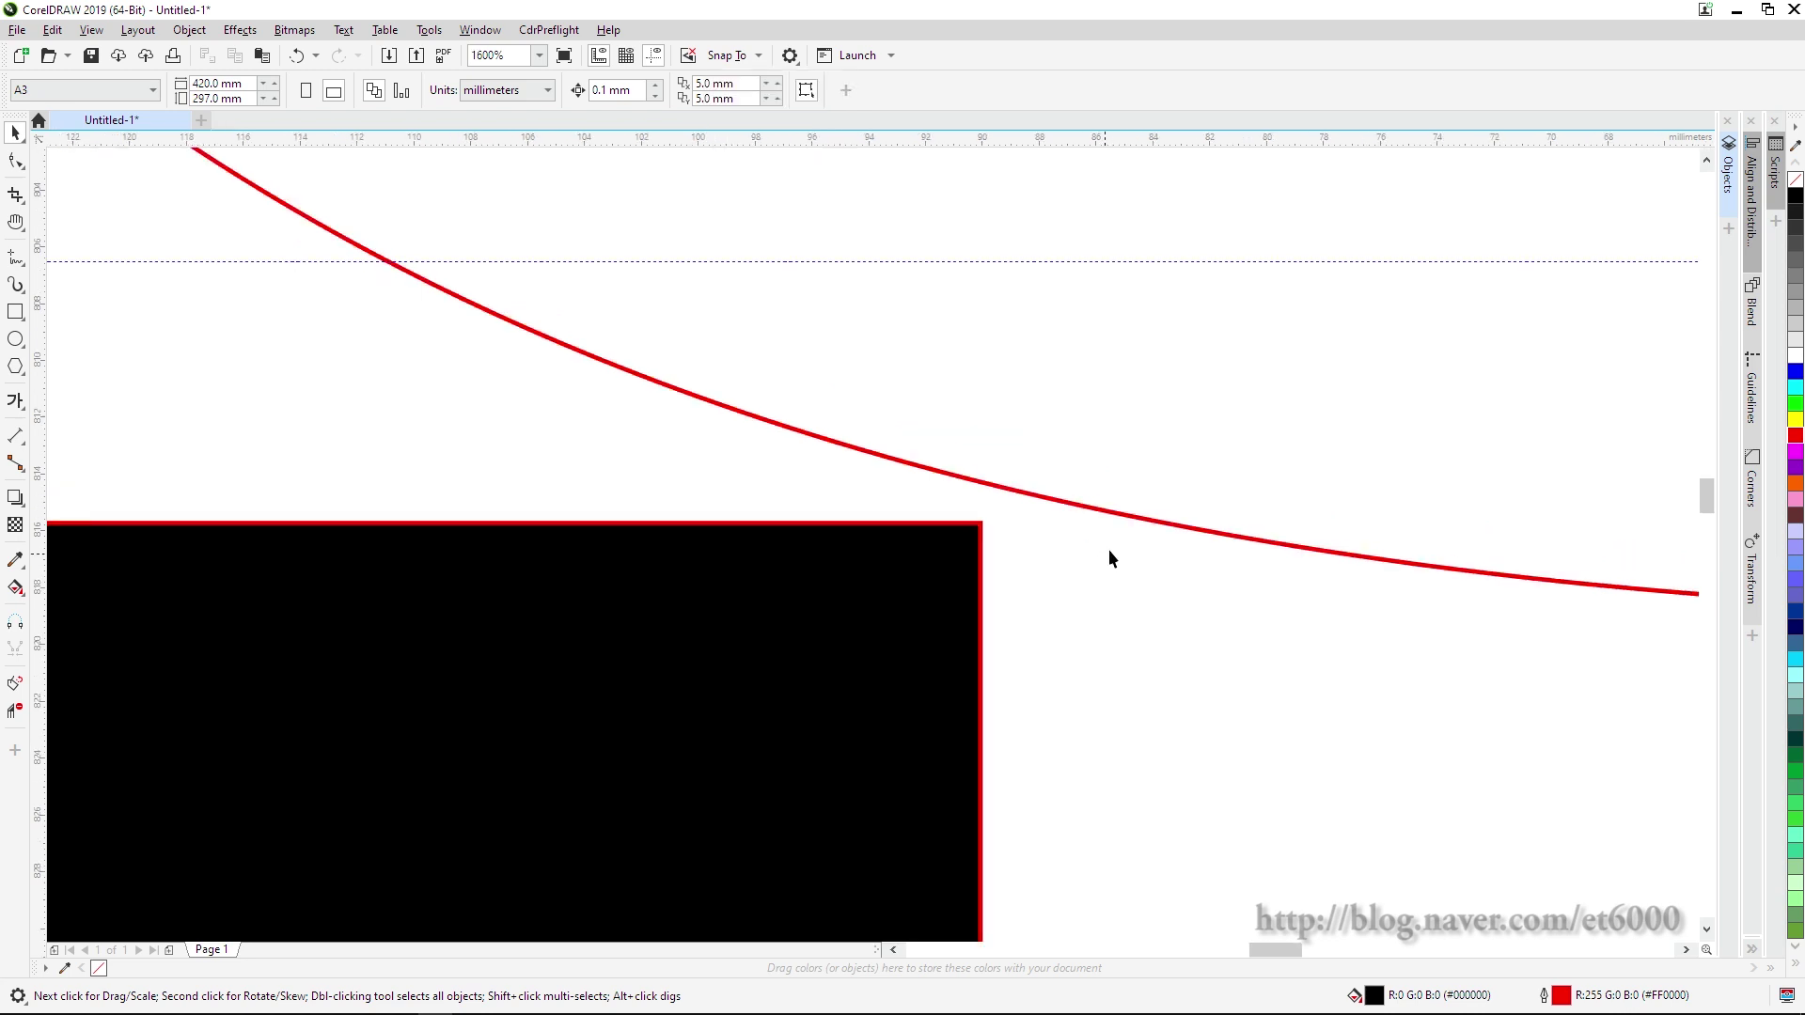
pyautogui.scroll(-2, 1108, 551)
pyautogui.click(580, 544)
pyautogui.moveTo(577, 536); pyautogui.dragTo(562, 478)
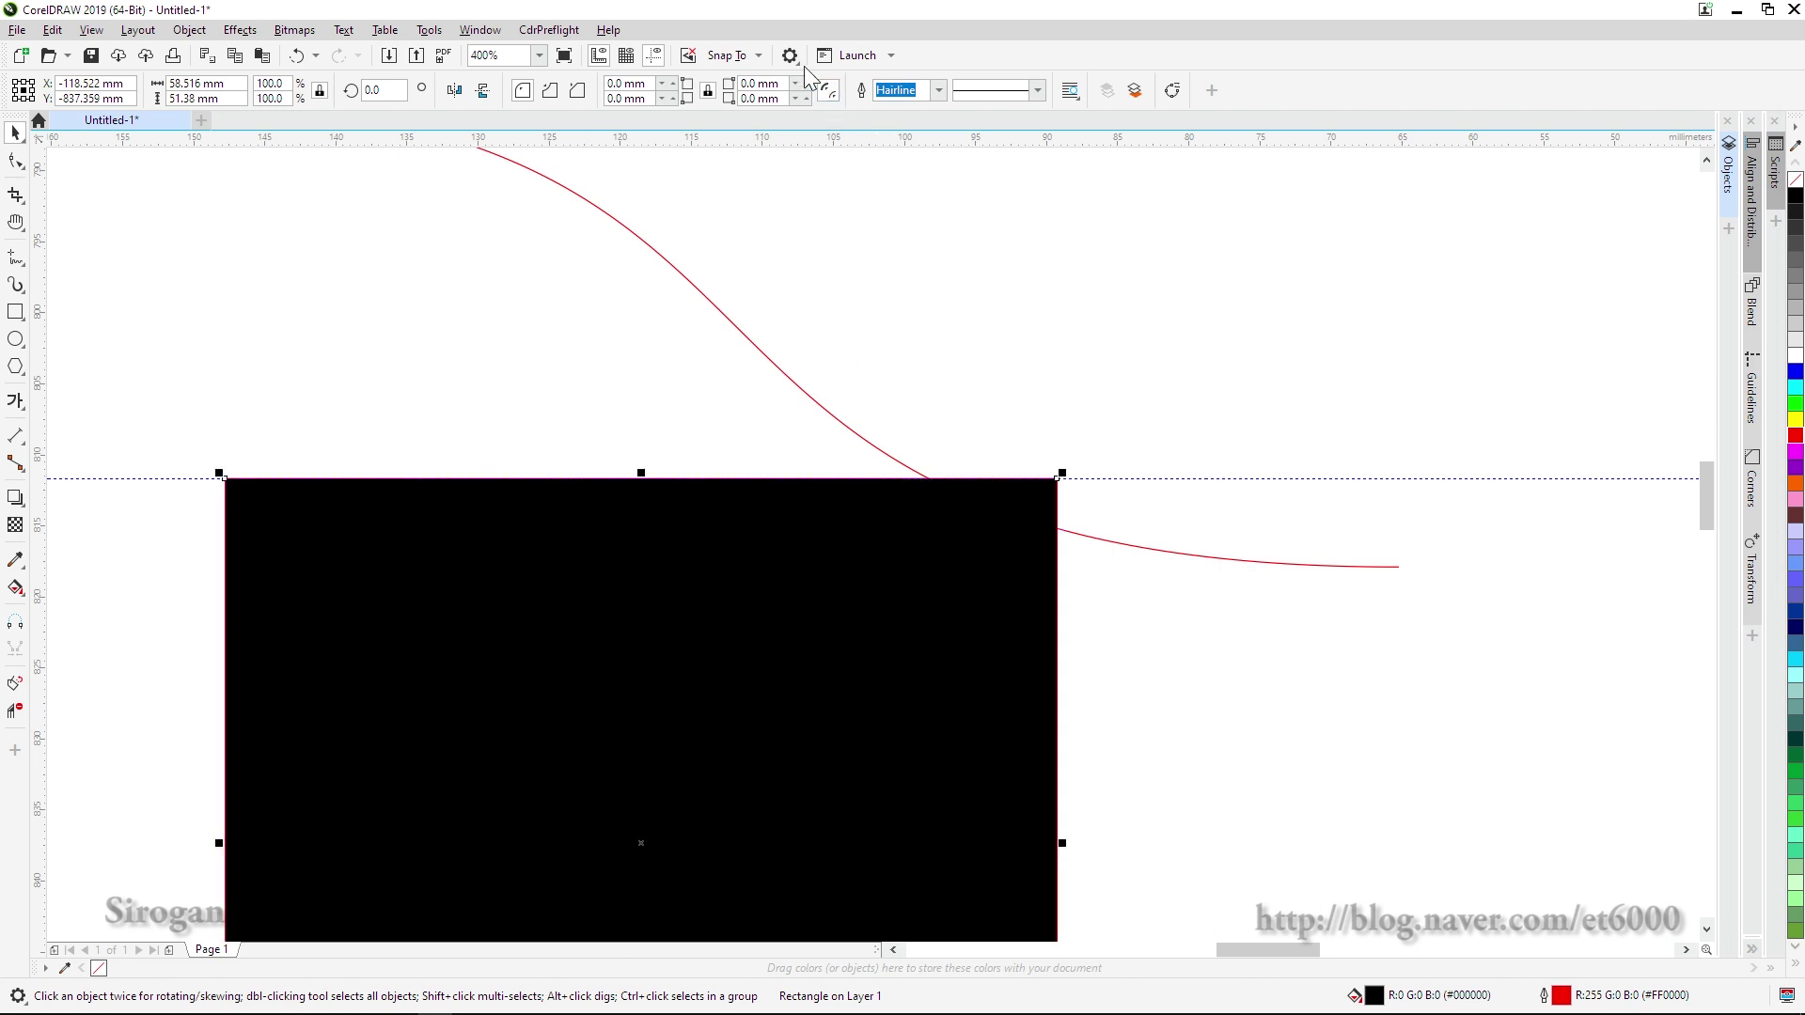
# - Turn off snapping to guidelines, undo the last moves and place the rectangle's top edge near the horizontal guideline by eye
pyautogui.click(733, 56)
pyautogui.click(746, 155)
pyautogui.hotkey('ctrl', 'z')
pyautogui.hotkey('ctrl', 'z')
pyautogui.hotkey('ctrl', 'z')
pyautogui.moveTo(677, 538); pyautogui.dragTo(671, 494)
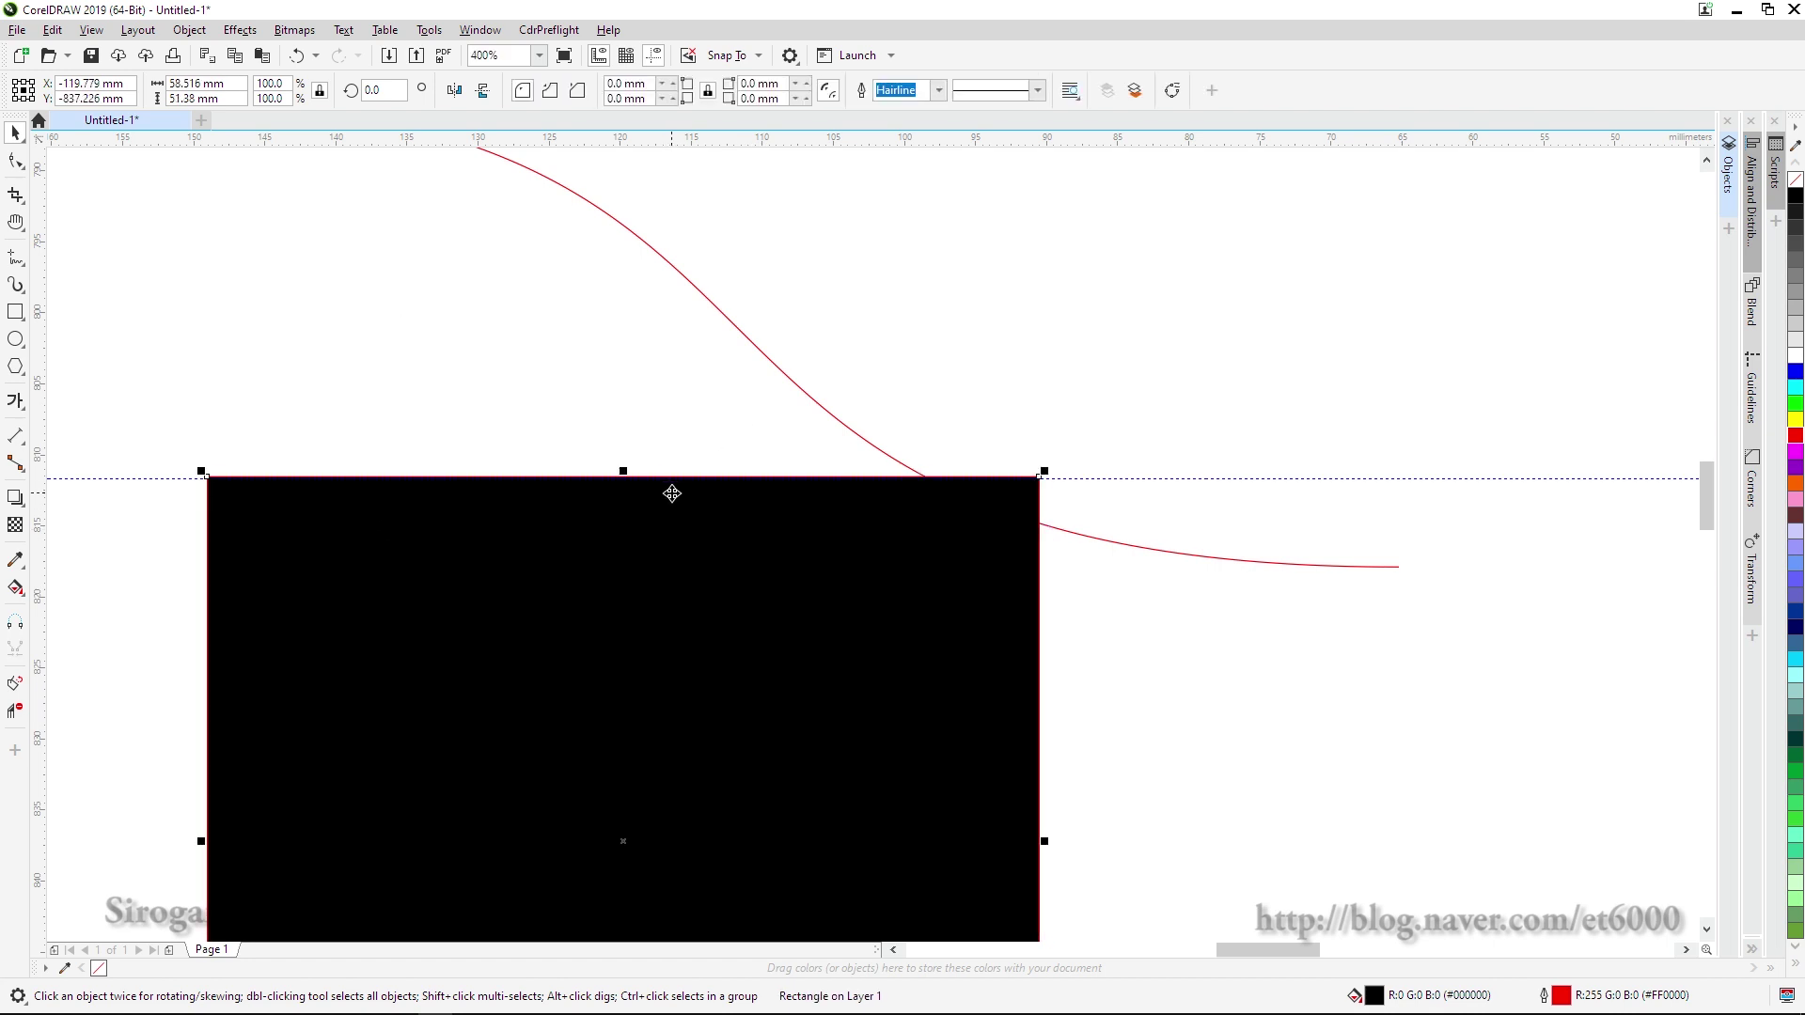
pyautogui.scroll(10, 214, 471)
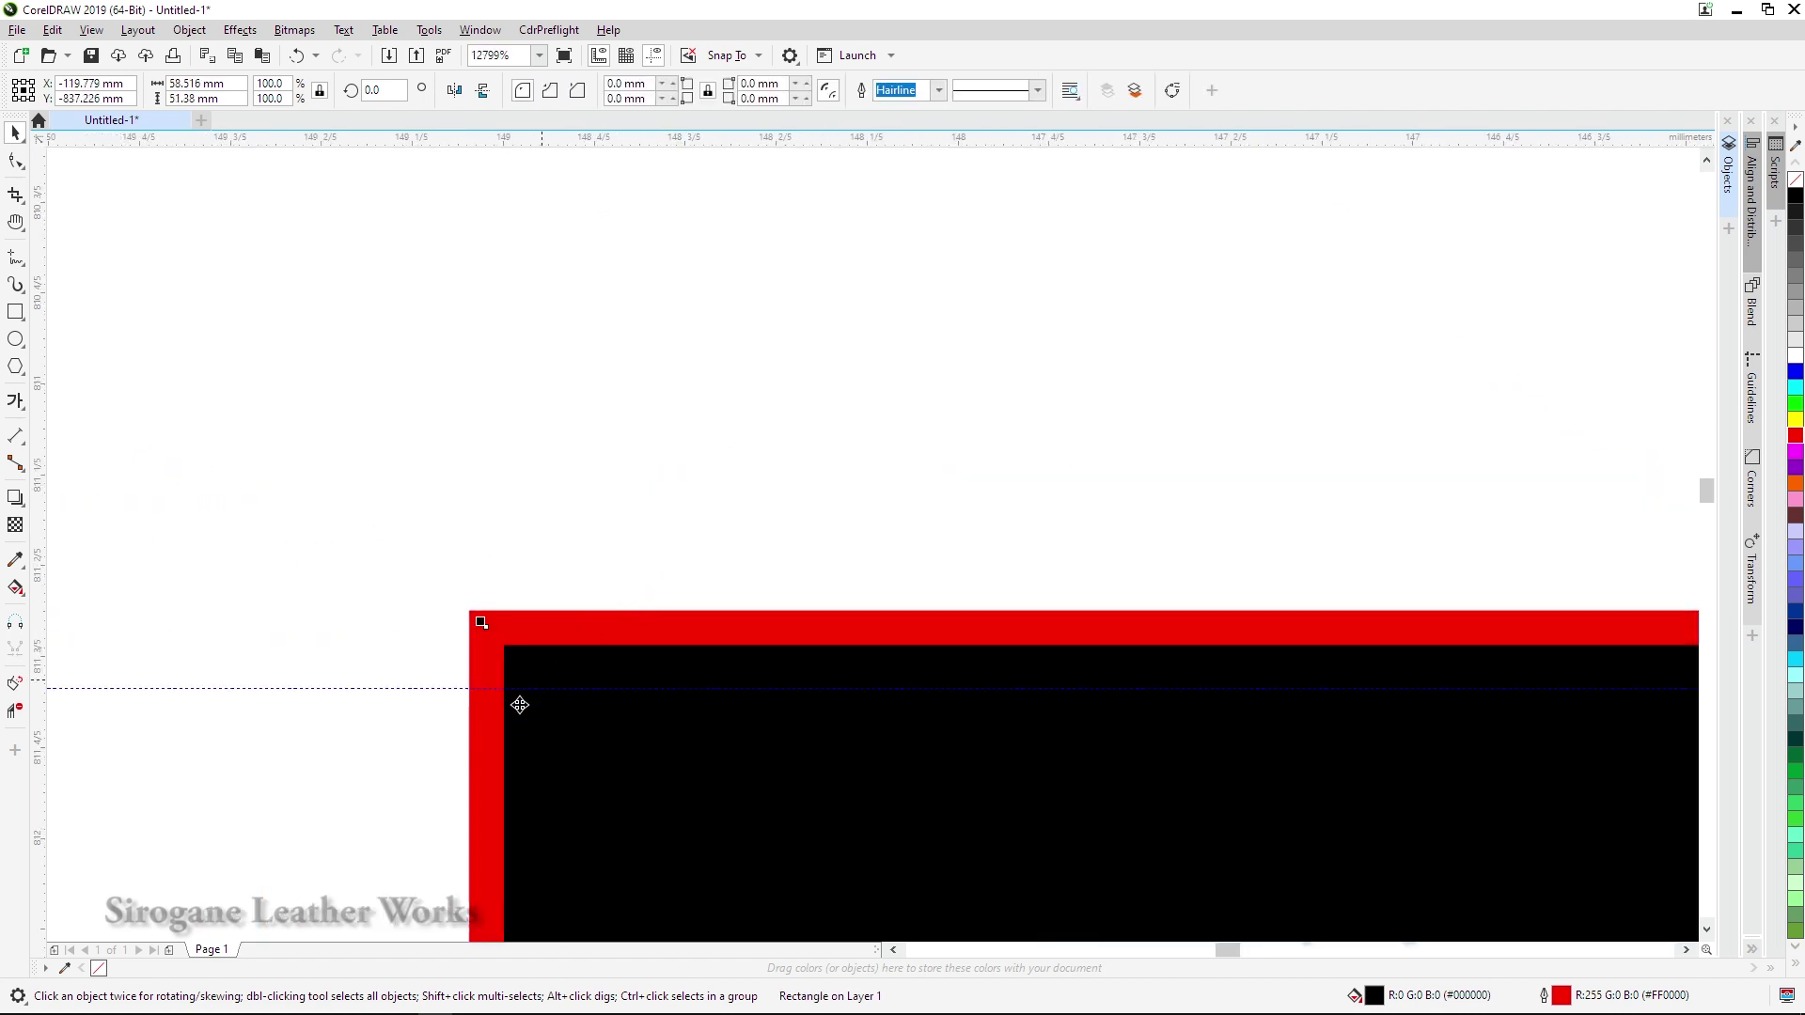
# - Turn snapping to guidelines back on, fit the whole page in view and deselect the rectangle
pyautogui.click(757, 59)
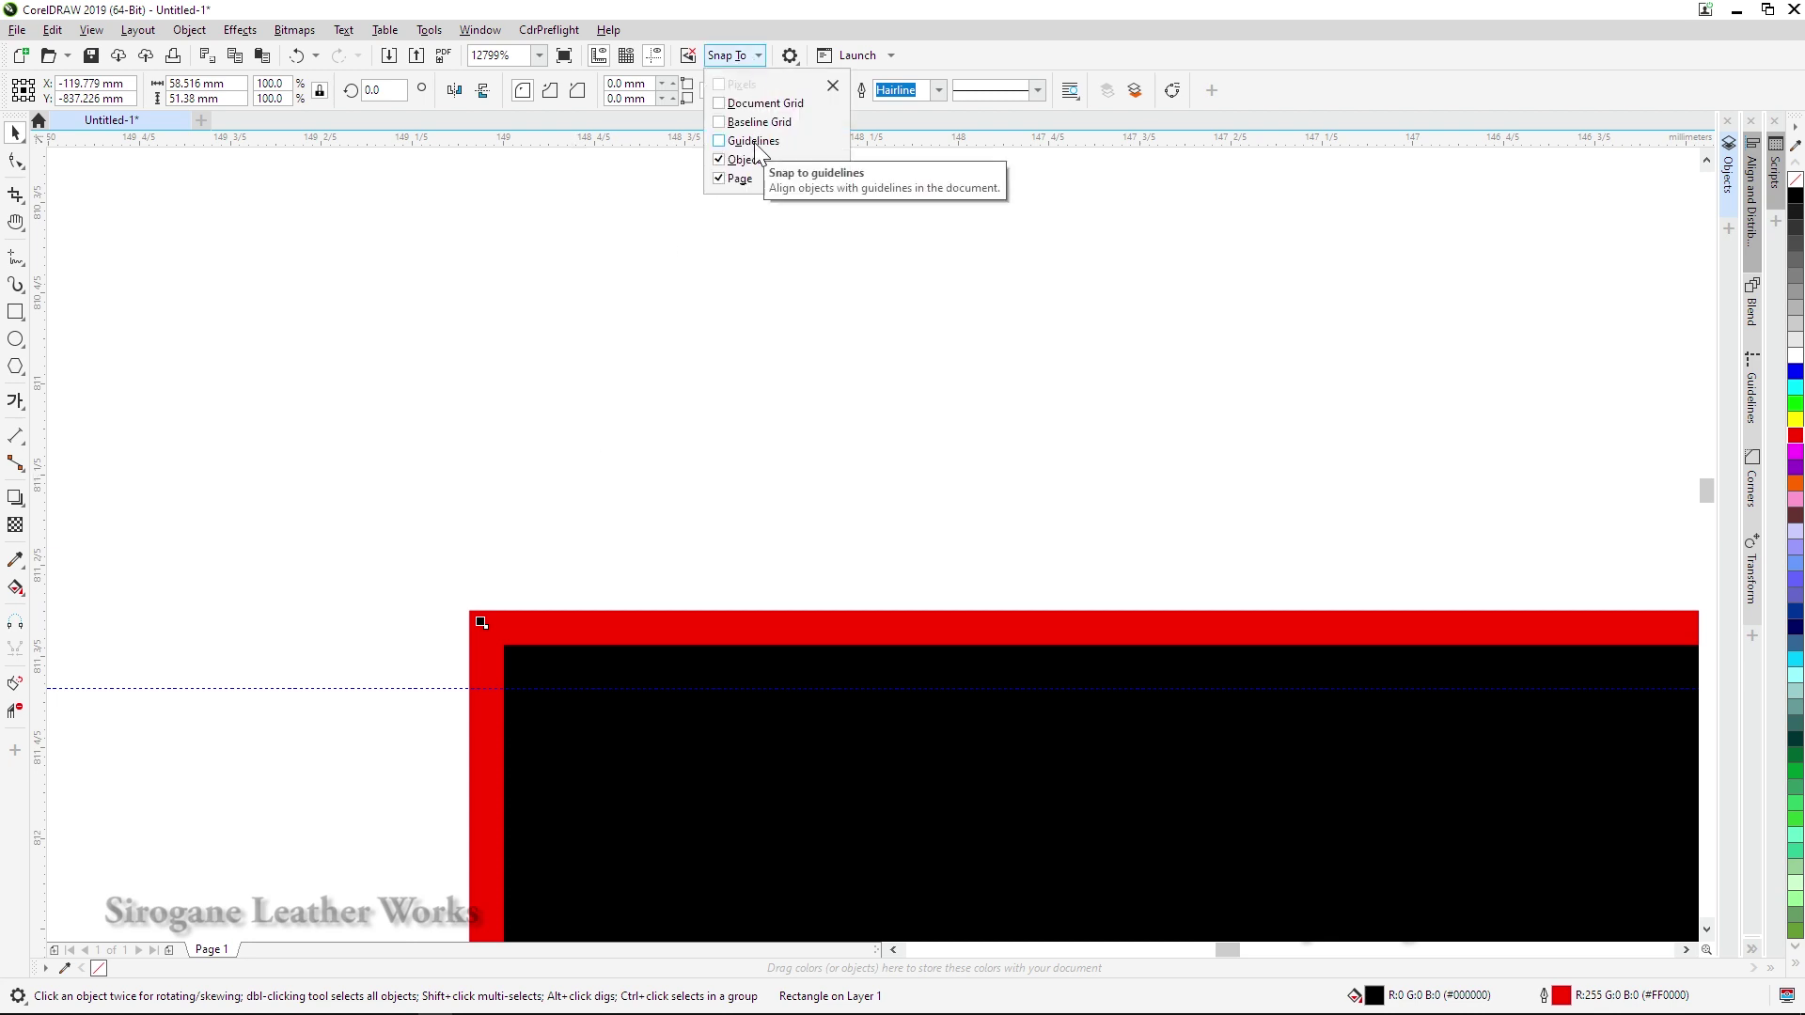
pyautogui.click(755, 143)
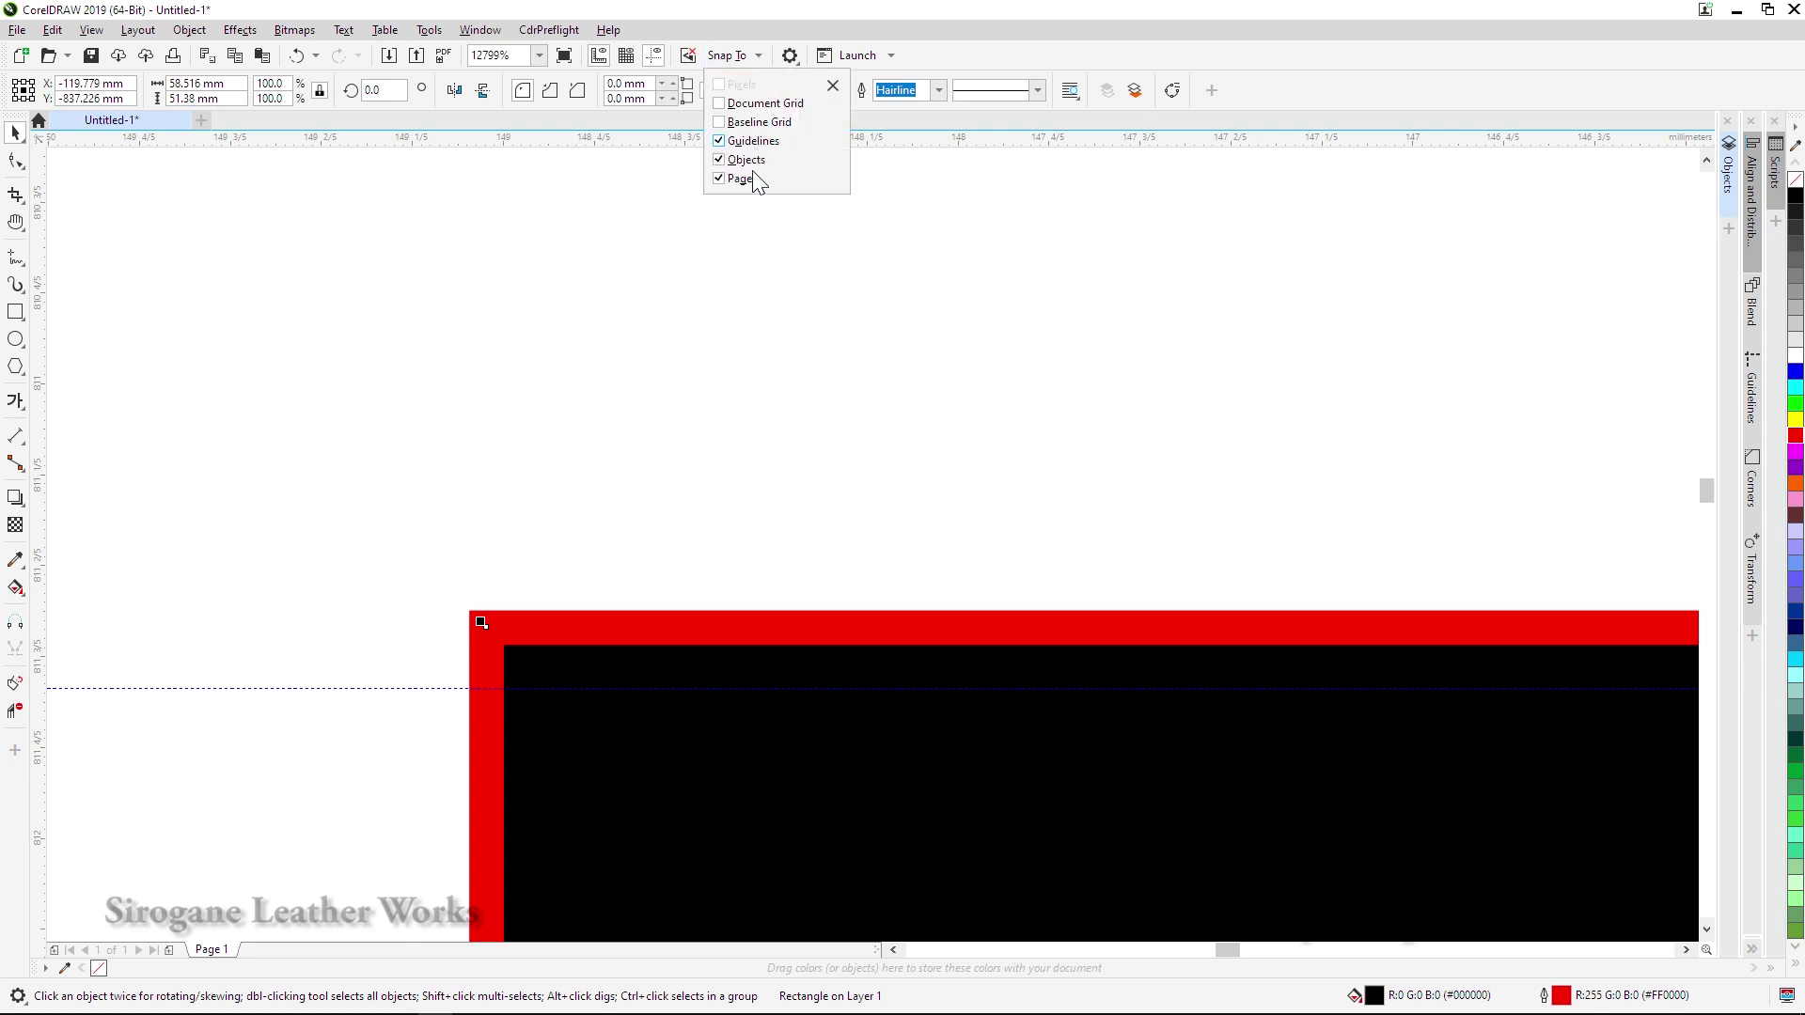
pyautogui.click(863, 448)
pyautogui.hotkey('shift', 'F4')
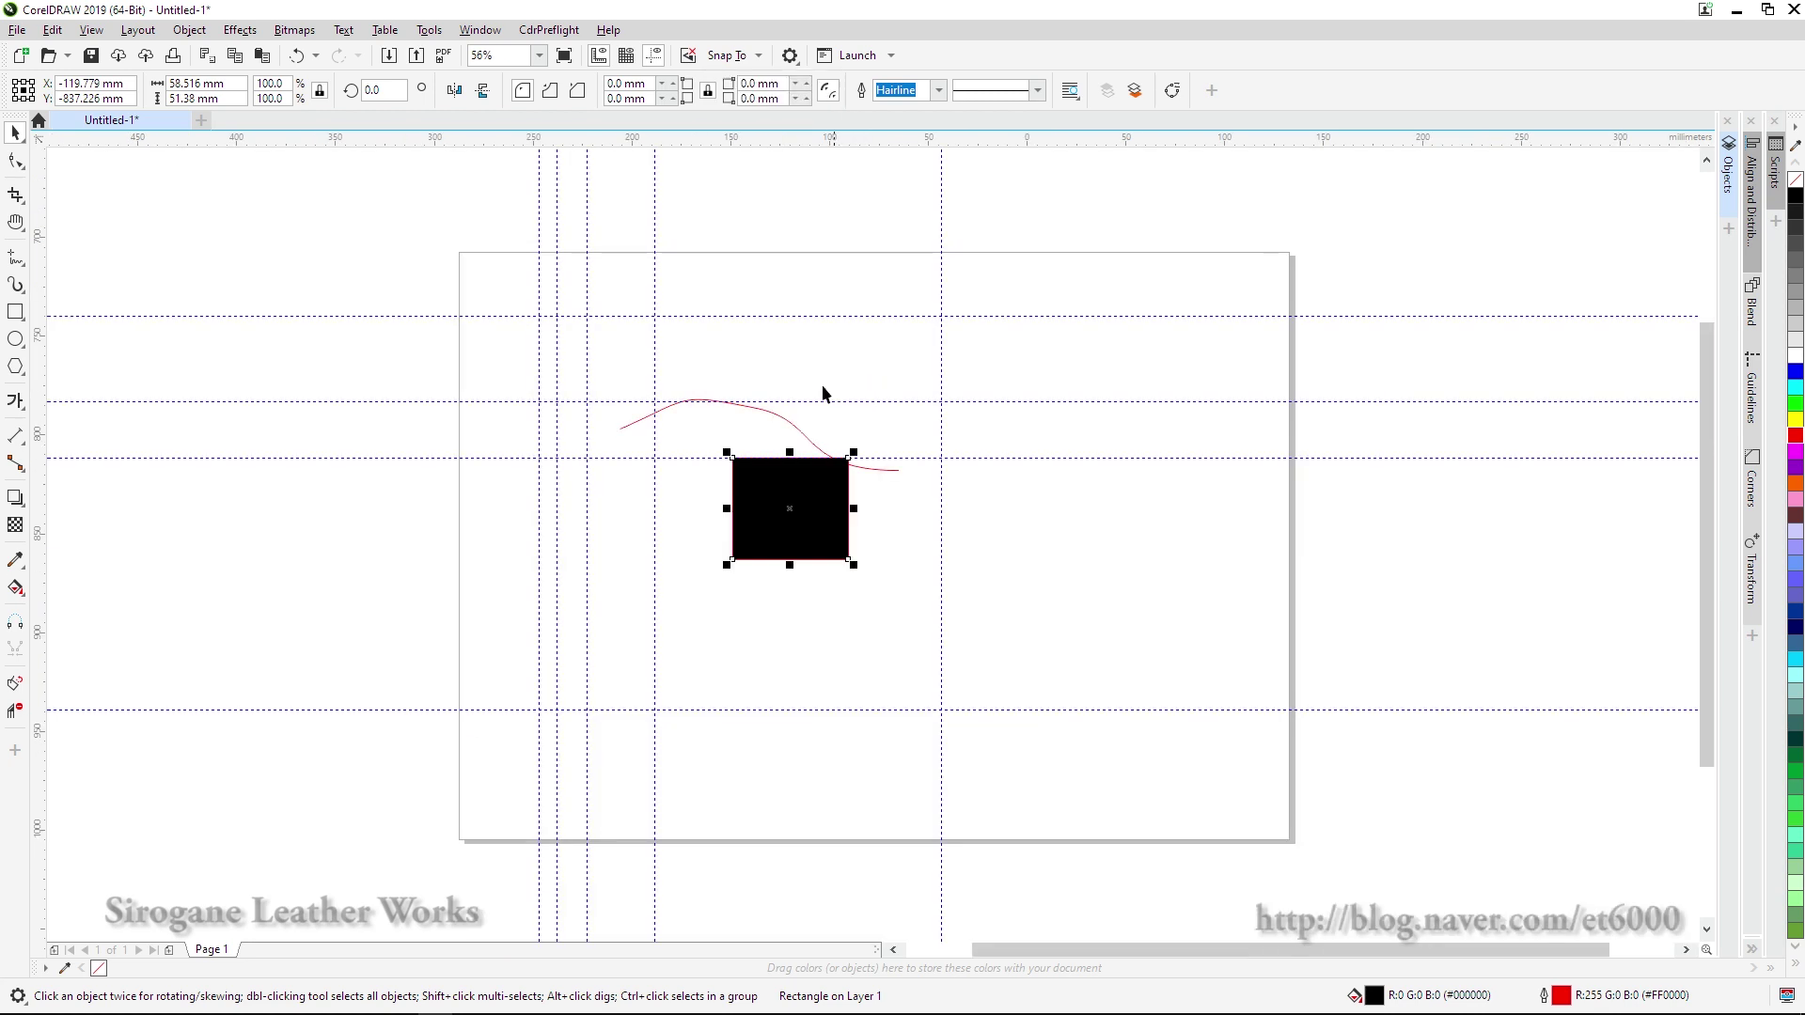
pyautogui.click(889, 673)
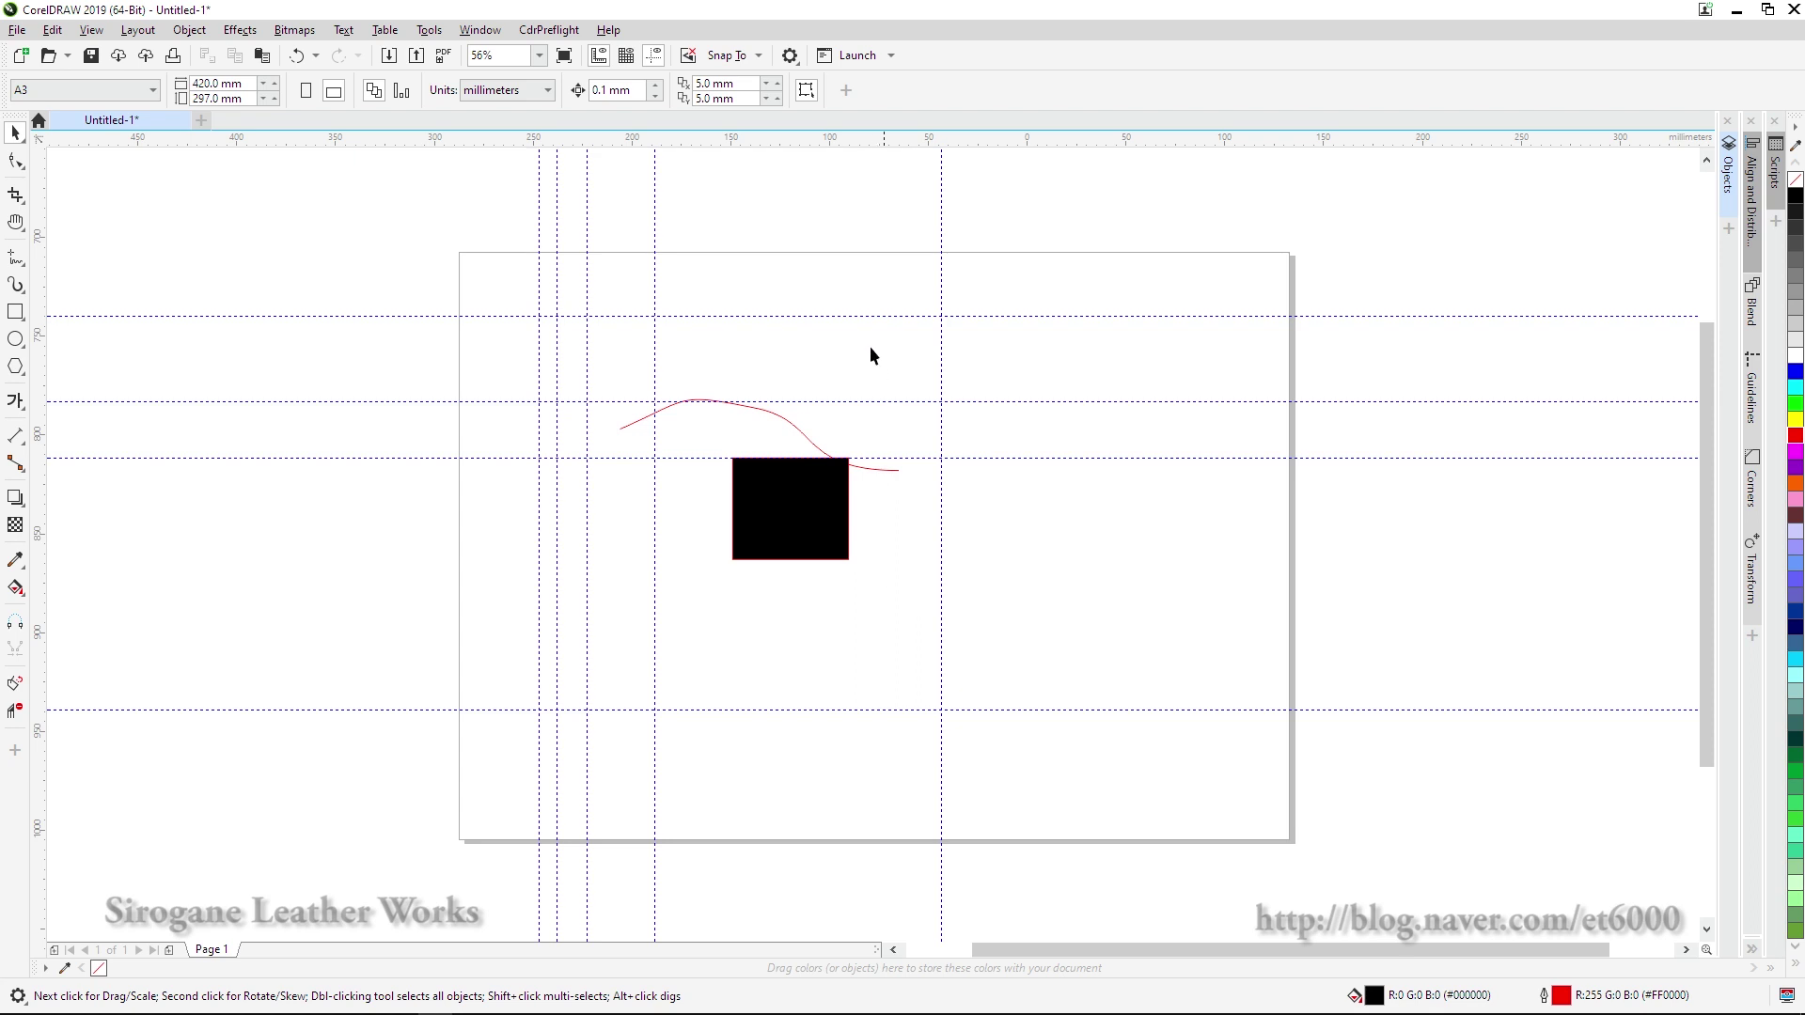